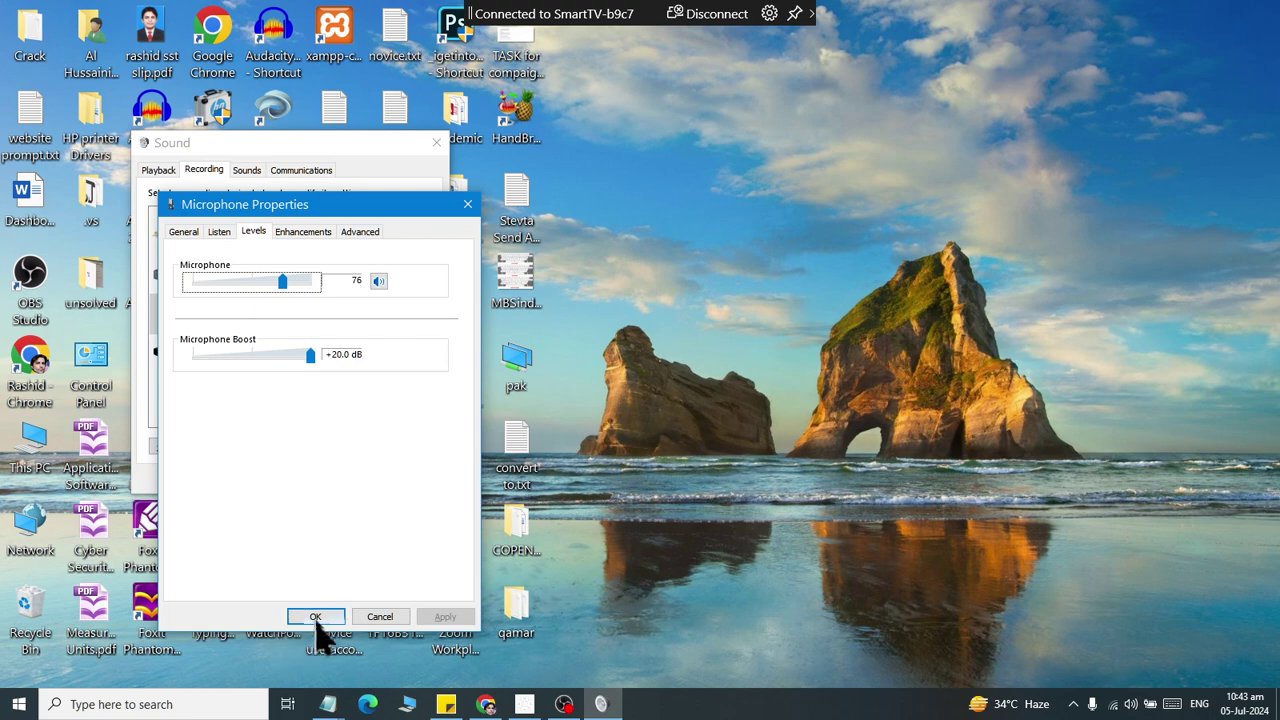
# Confirm and close the microphone properties and Sound dialogs, and open Windows Settings in a maximized window.
pyautogui.click(315, 616)
pyautogui.click(282, 477)
pyautogui.press('super')
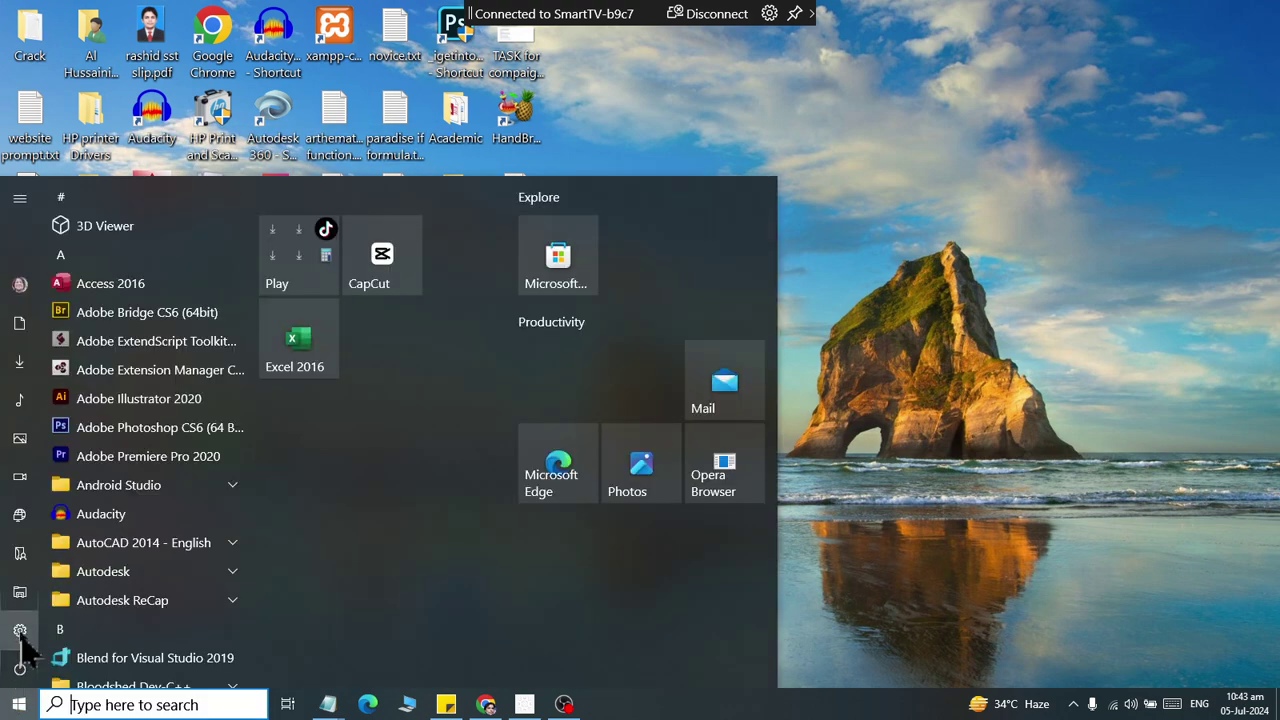
pyautogui.click(23, 630)
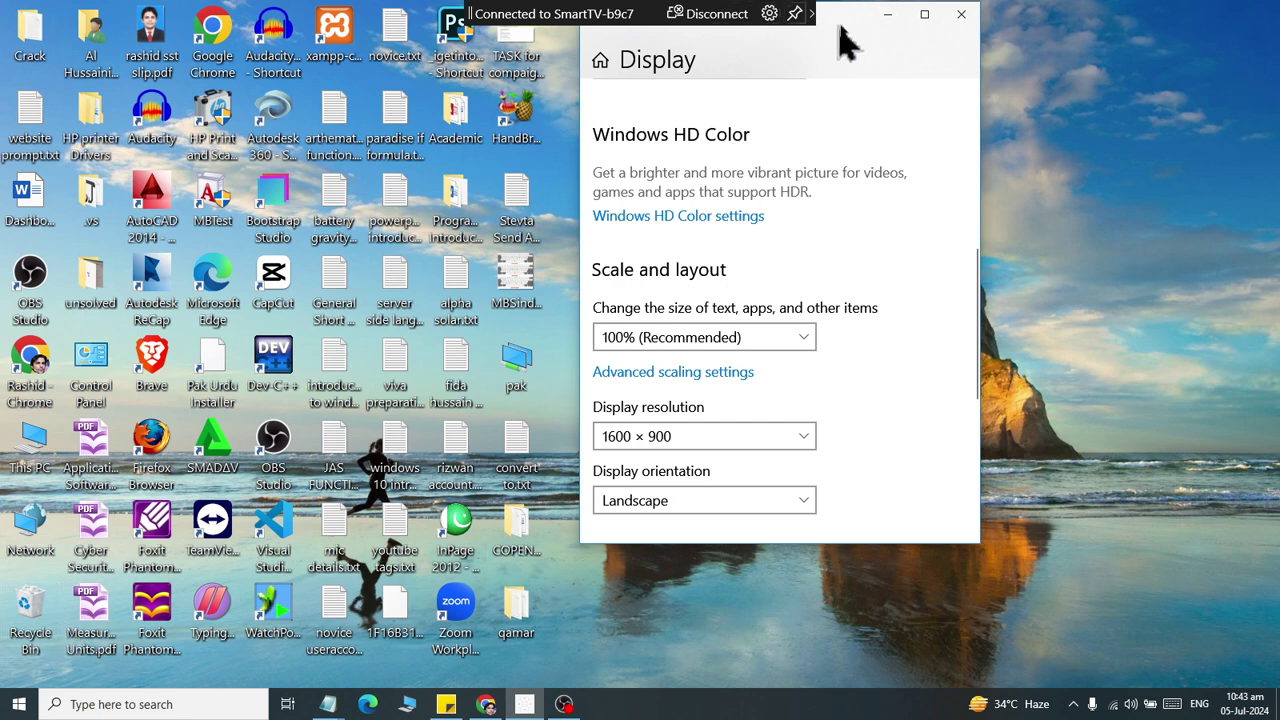
pyautogui.doubleClick(840, 30)
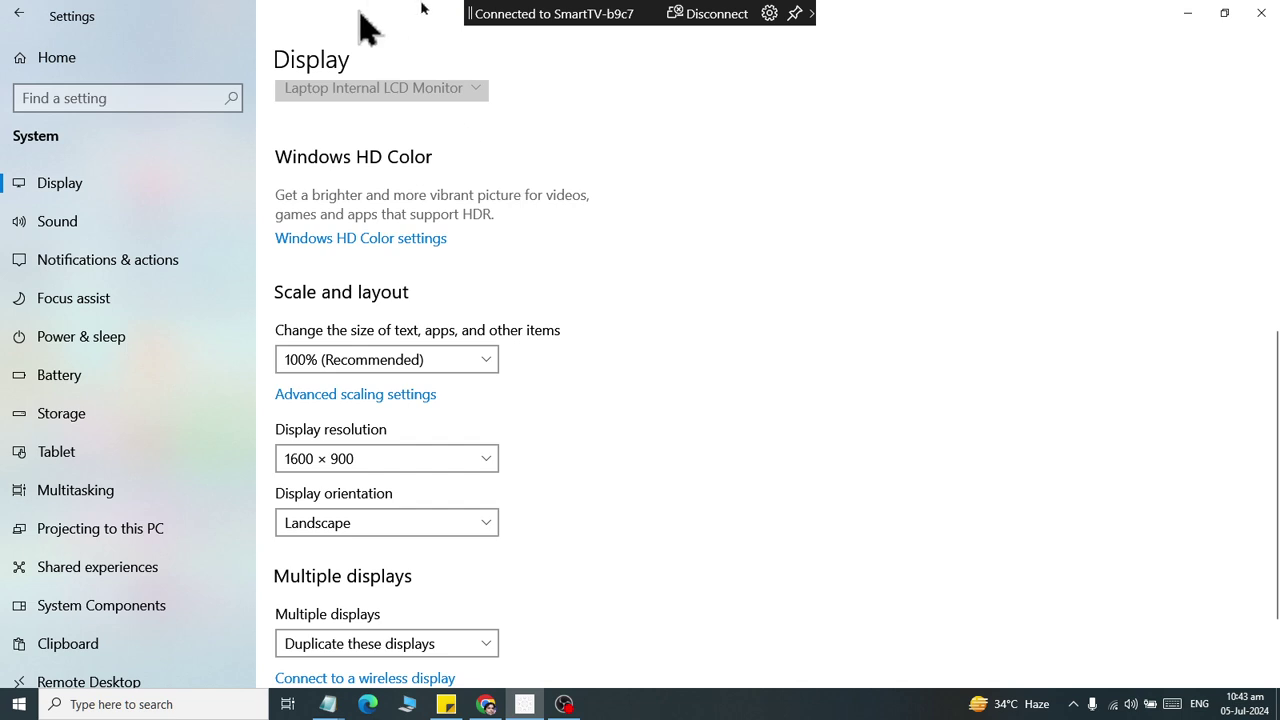
# Look through the System categories and open the Notifications & actions settings.
pyautogui.scroll(-3, 20, 250)
pyautogui.scroll(3, 115, 378)
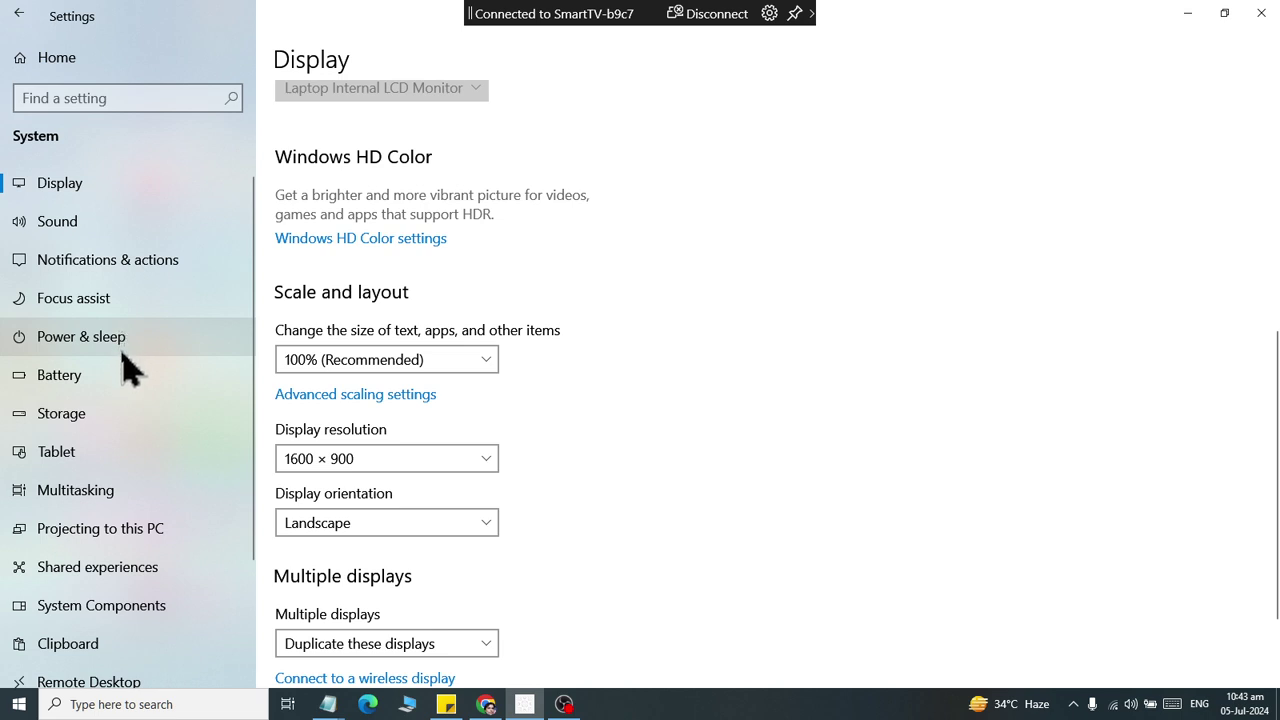
pyautogui.scroll(-2, 128, 371)
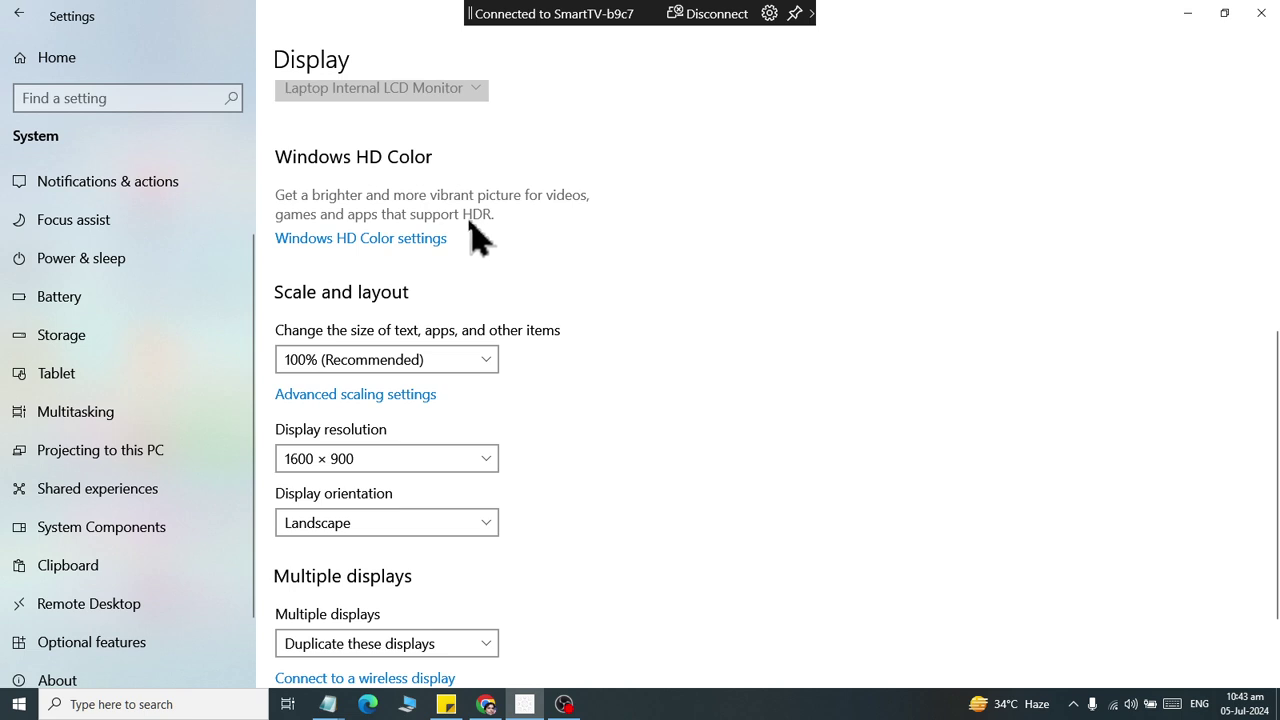
pyautogui.click(80, 190)
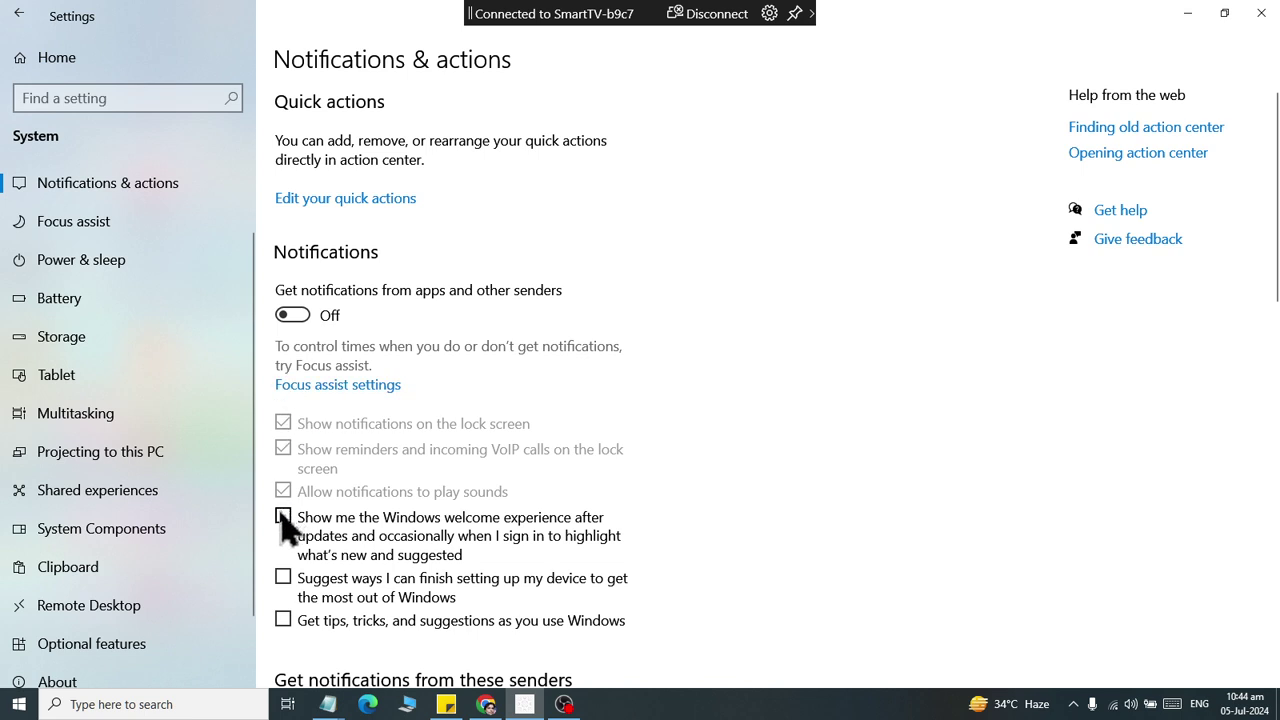
# Enable notifications from apps and other senders, plus the Windows welcome experience, device setup suggestions and tips options.
pyautogui.click(283, 620)
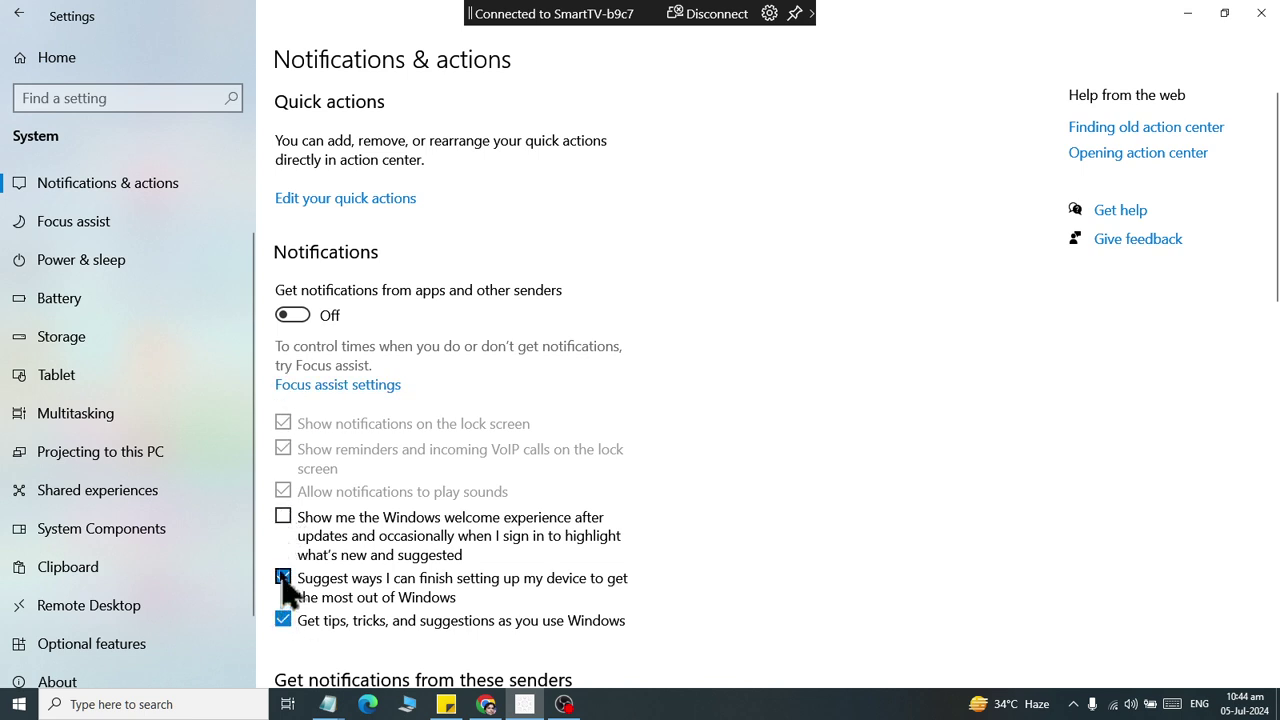
pyautogui.click(283, 516)
pyautogui.click(300, 316)
pyautogui.scroll(-1, 322, 395)
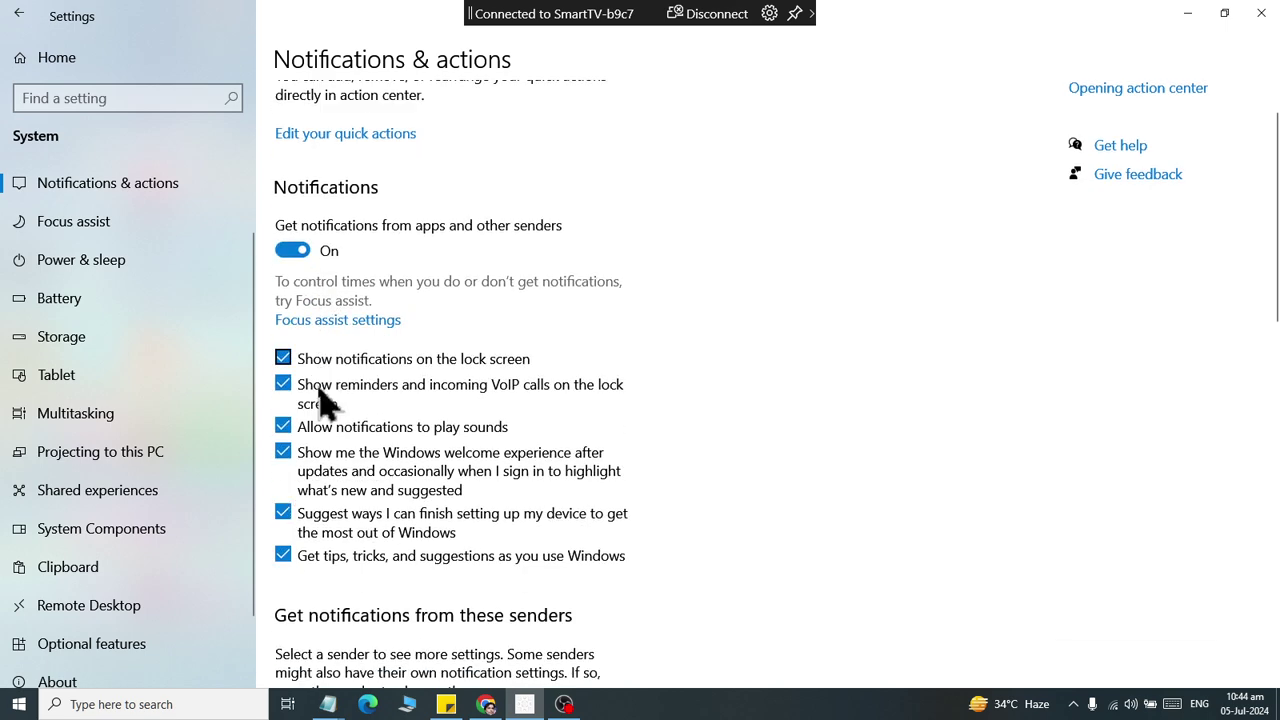
# Turn on notifications for Google Chrome in the list of senders.
pyautogui.scroll(-6, 325, 400)
pyautogui.scroll(1, 334, 371)
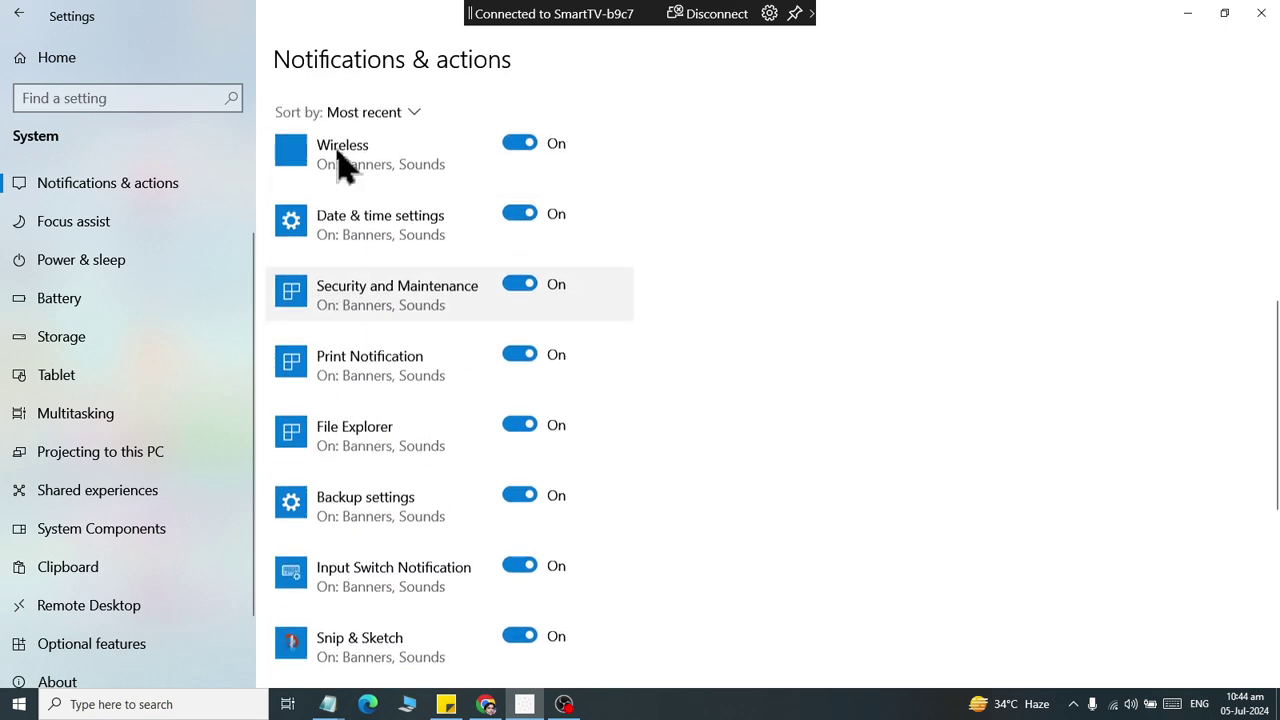
pyautogui.scroll(-5, 350, 420)
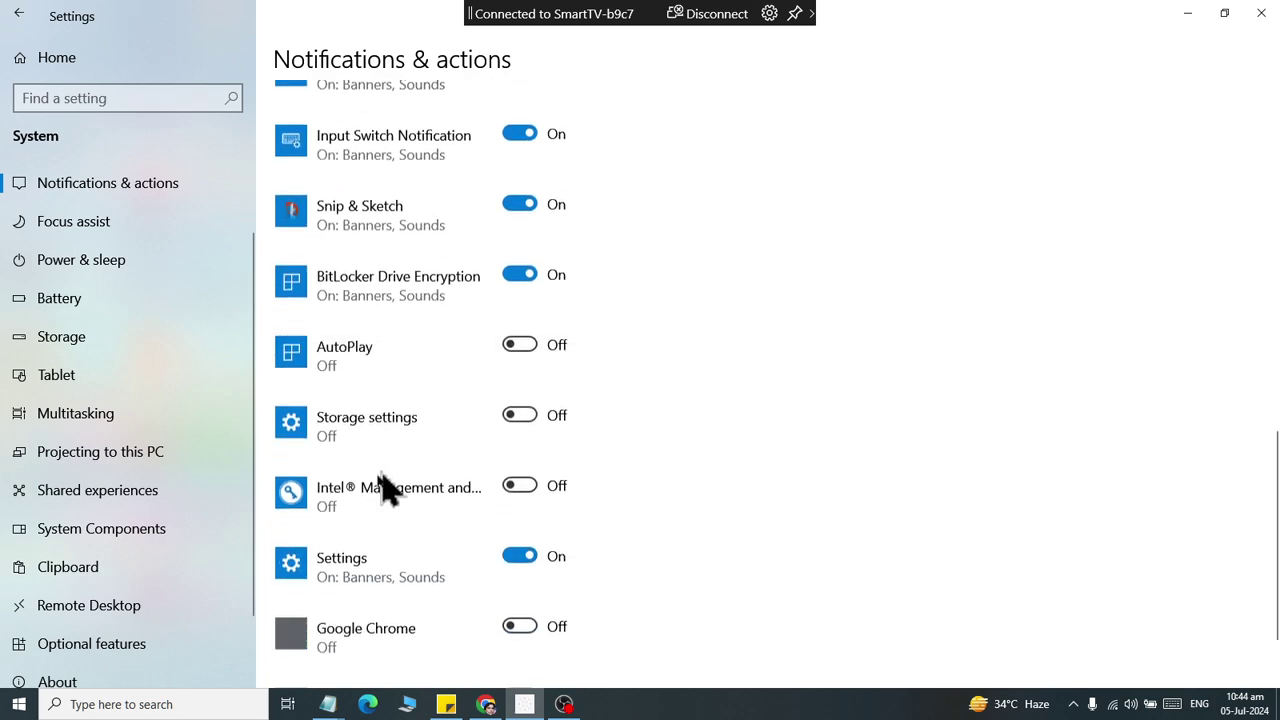
pyautogui.scroll(-2, 388, 490)
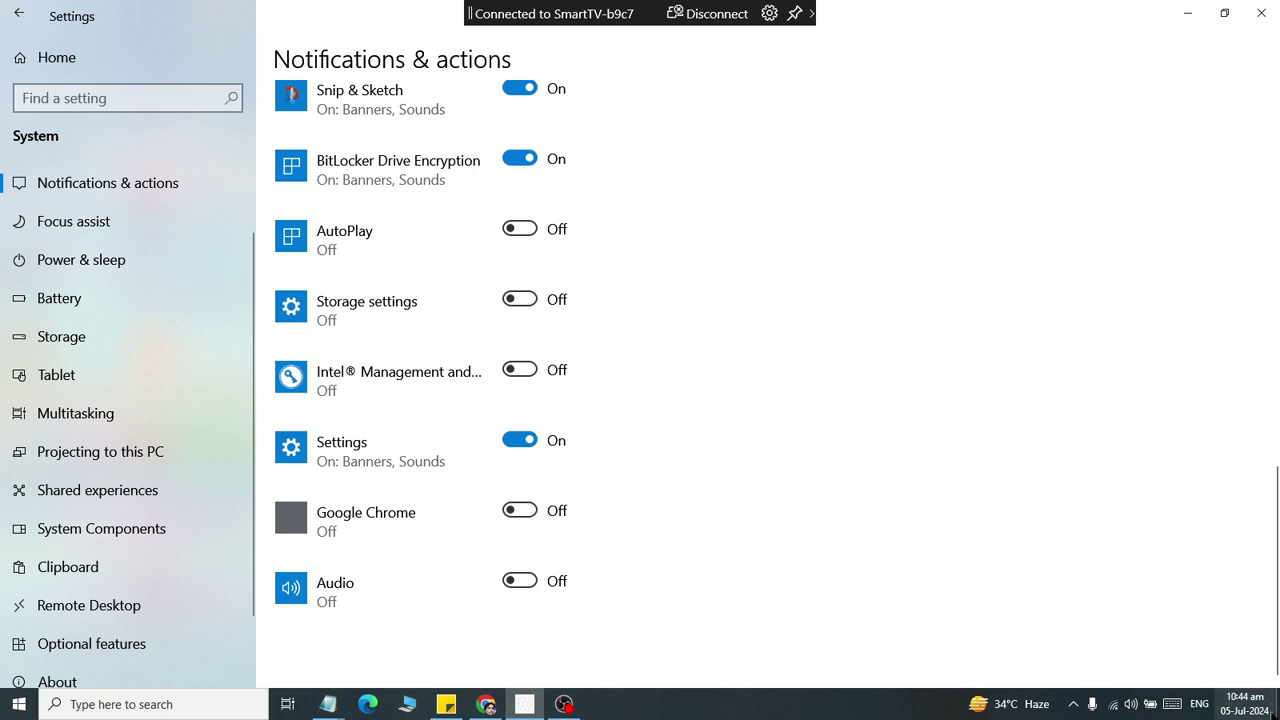
pyautogui.click(528, 514)
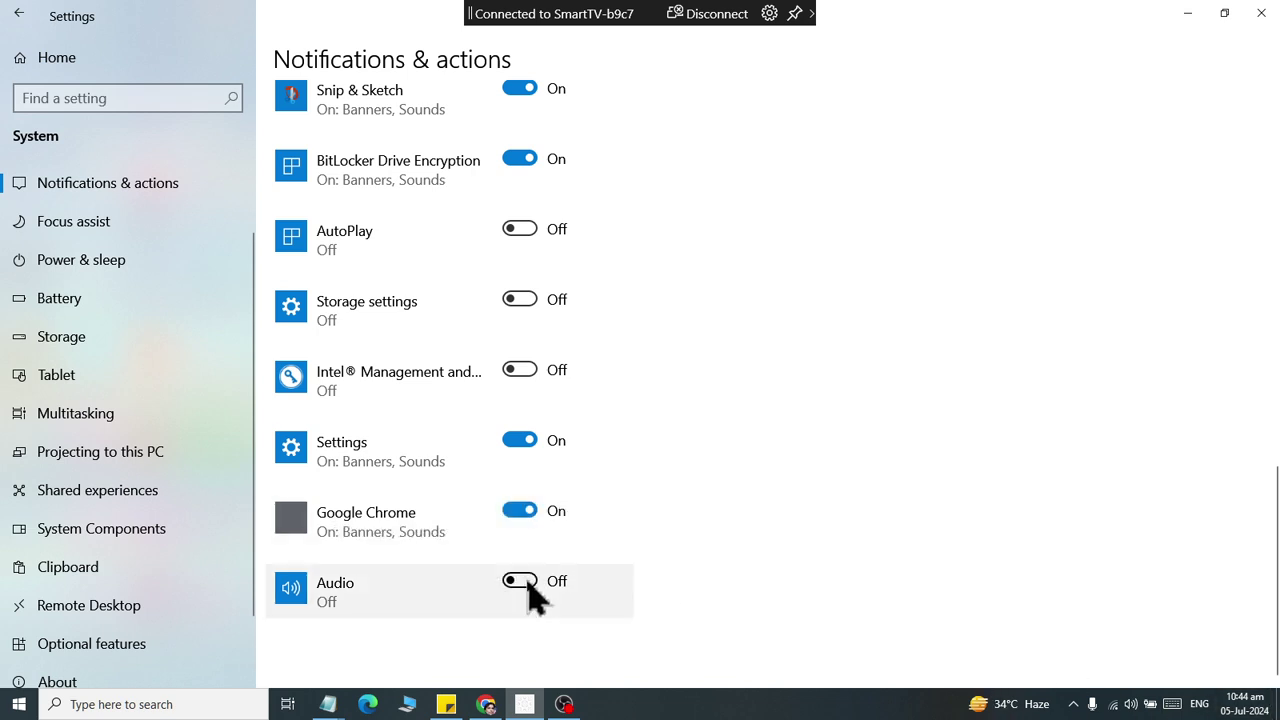
# Try switching the Audio sender's notifications on and back off.
pyautogui.click(529, 584)
pyautogui.click(531, 590)
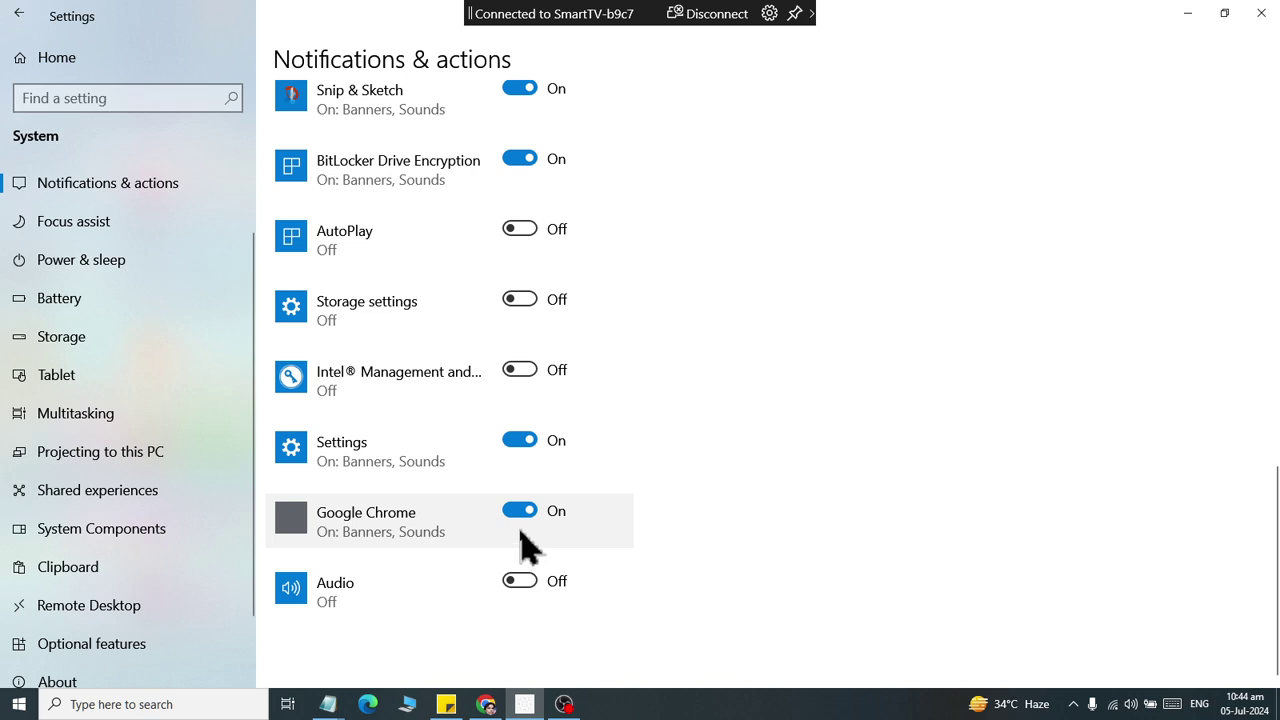
pyautogui.click(529, 590)
pyautogui.click(527, 590)
# View Google Chrome's individual notification options, and turn off notifications for BitLocker Drive Encryption.
pyautogui.click(505, 515)
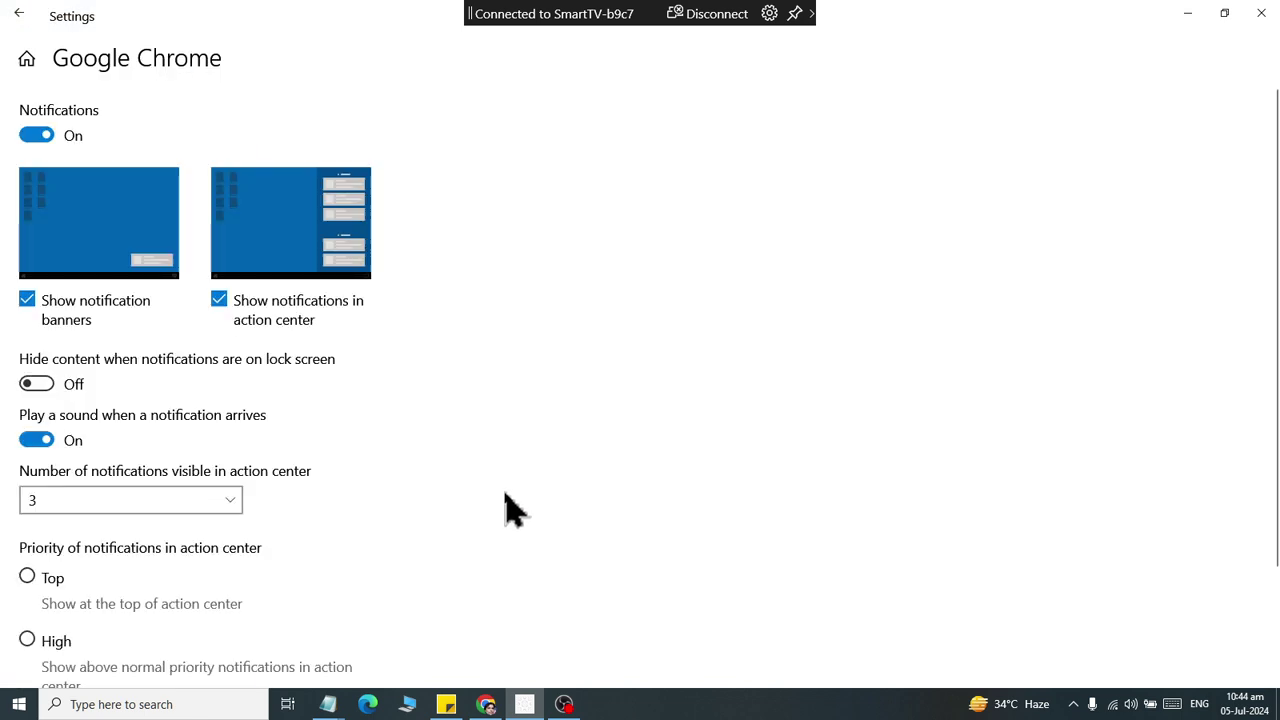
pyautogui.click(19, 14)
pyautogui.scroll(-10, 523, 491)
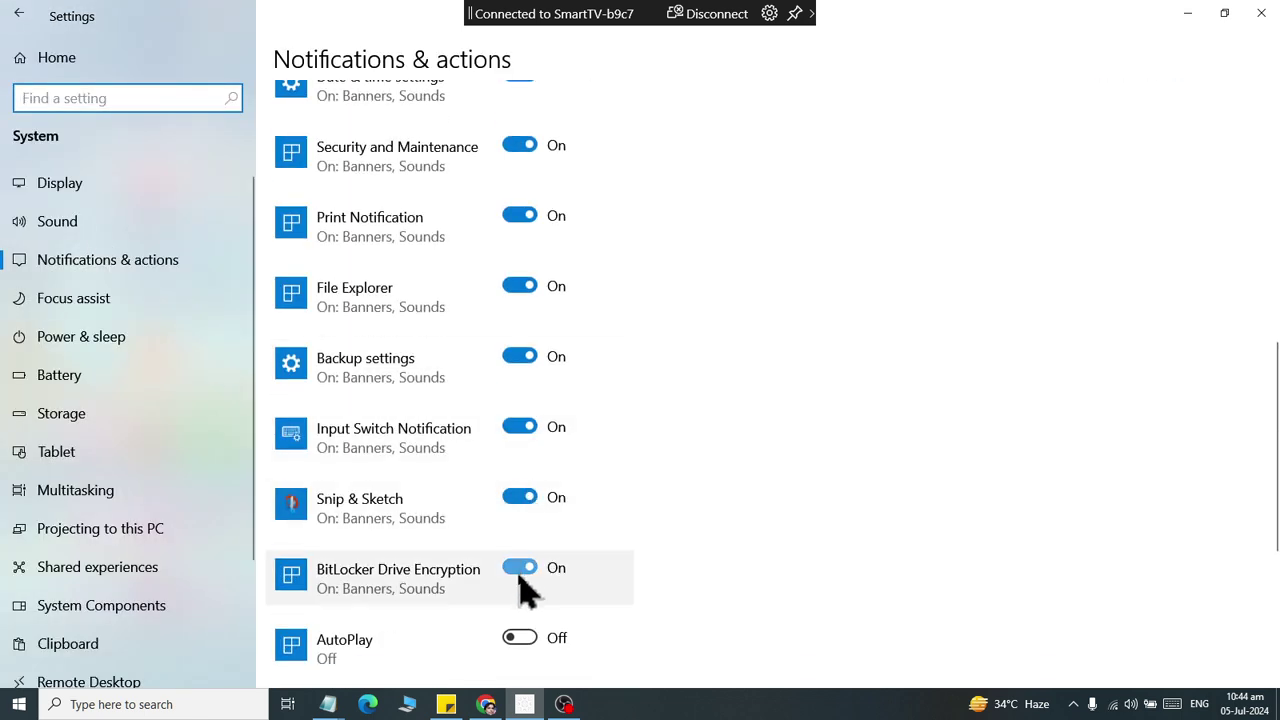
pyautogui.click(520, 578)
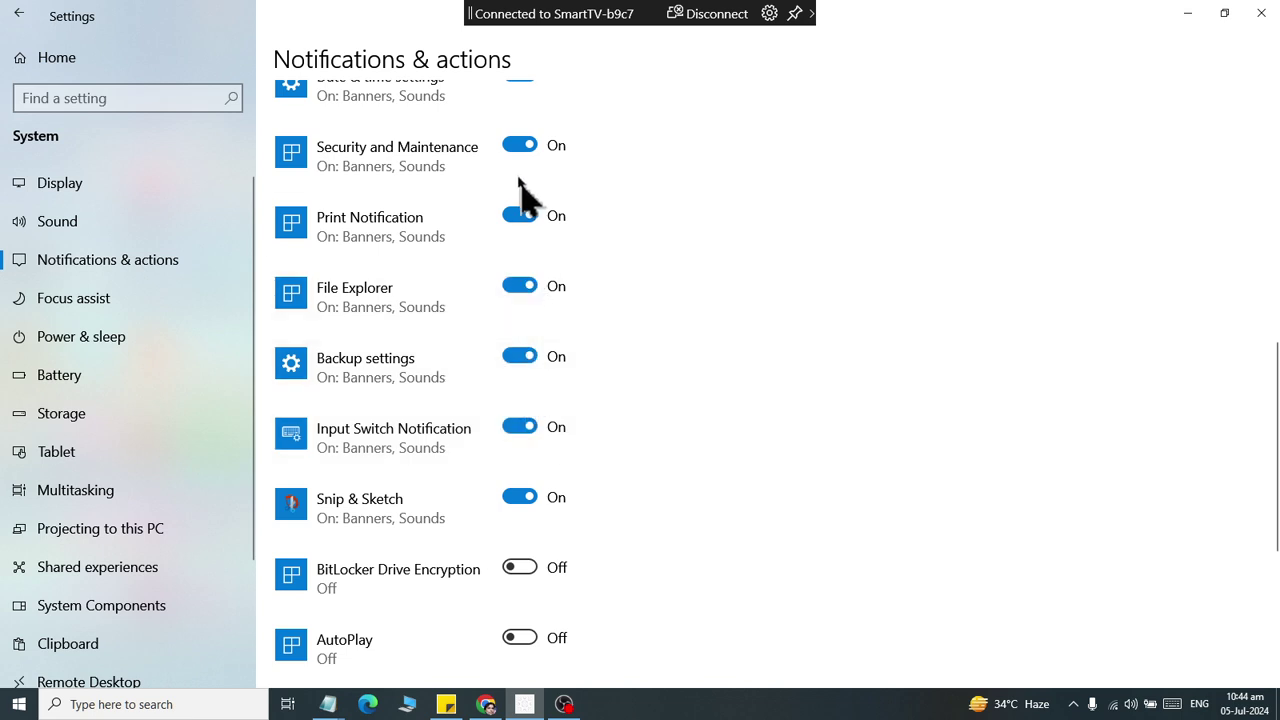
# Turn off notifications from apps and other senders, and disable the welcome experience, device setup suggestions and tips options.
pyautogui.scroll(3, 519, 172)
pyautogui.scroll(5, 519, 172)
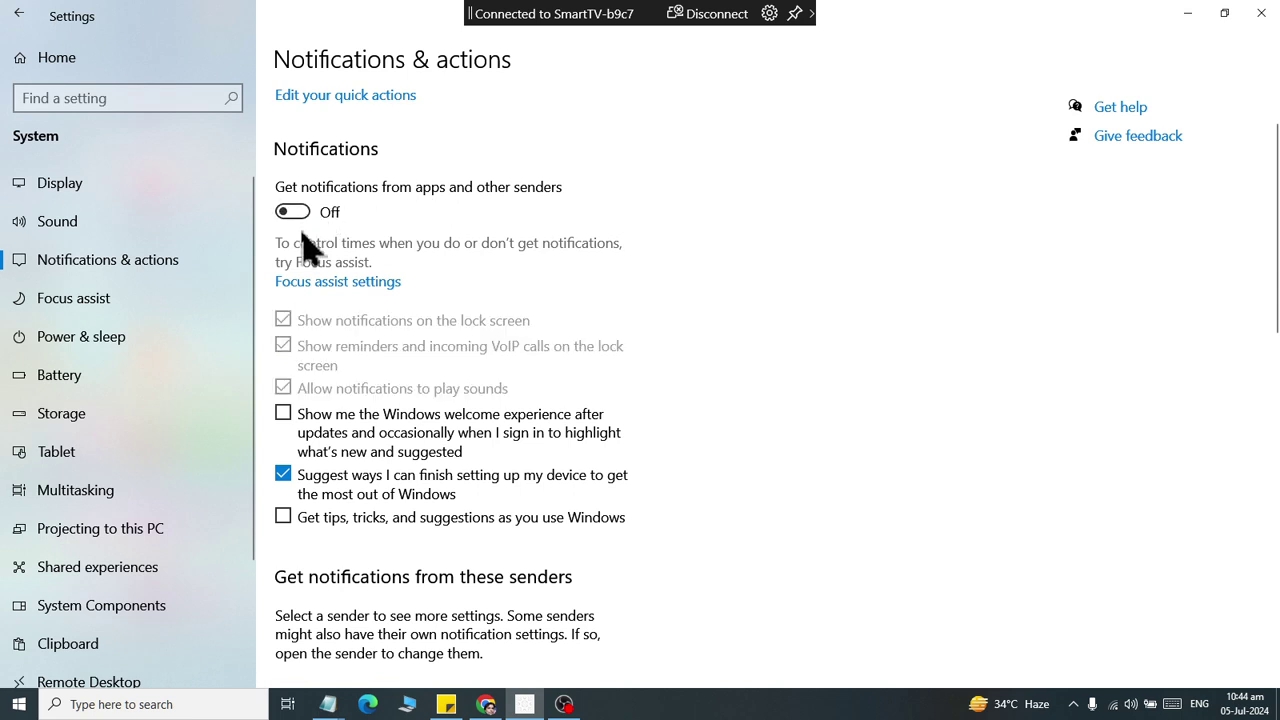
pyautogui.scroll(-4, 318, 393)
pyautogui.scroll(-4, 323, 392)
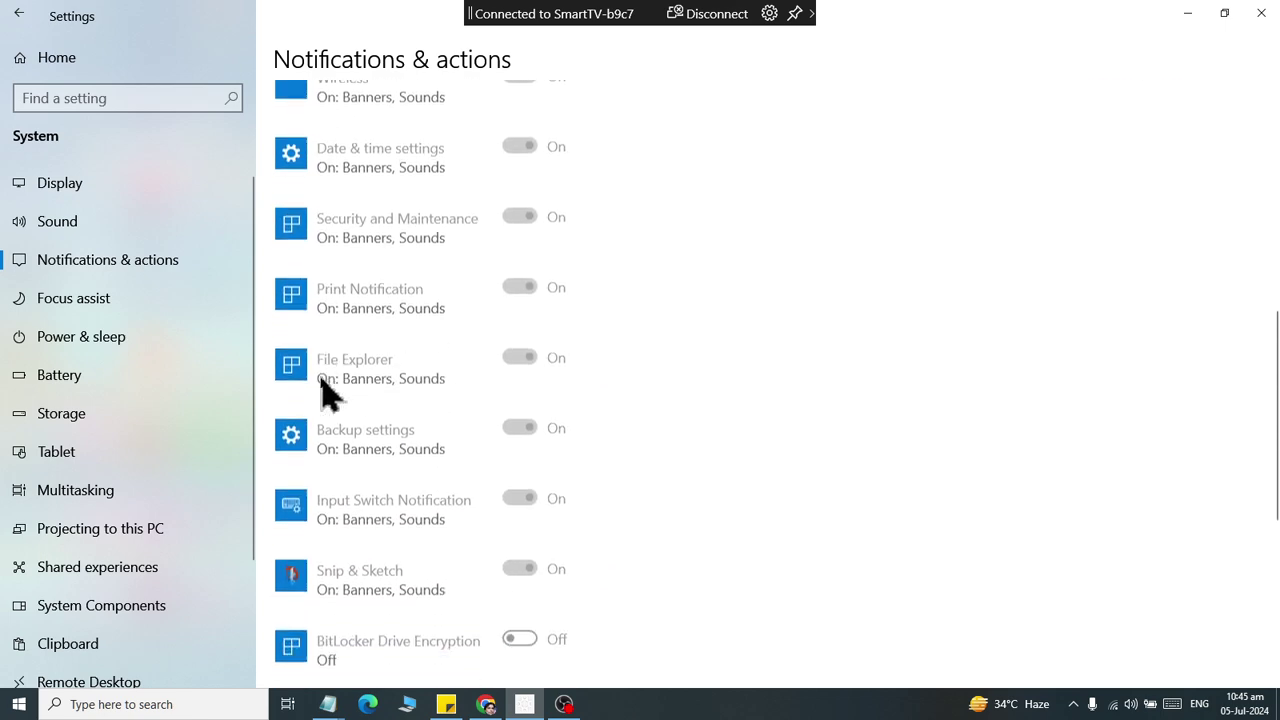
pyautogui.scroll(4, 325, 393)
pyautogui.scroll(3, 330, 393)
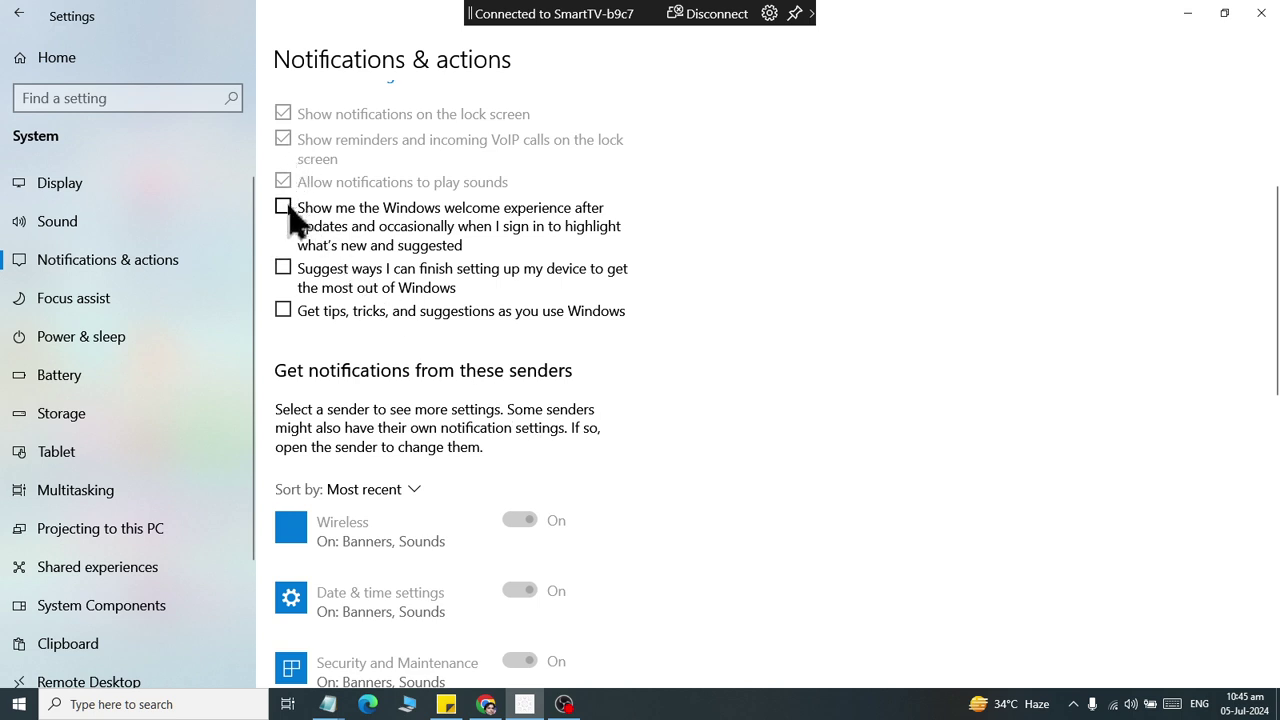
# Open the Display settings and lower the built-in display's brightness to about two thirds.
pyautogui.click(27, 201)
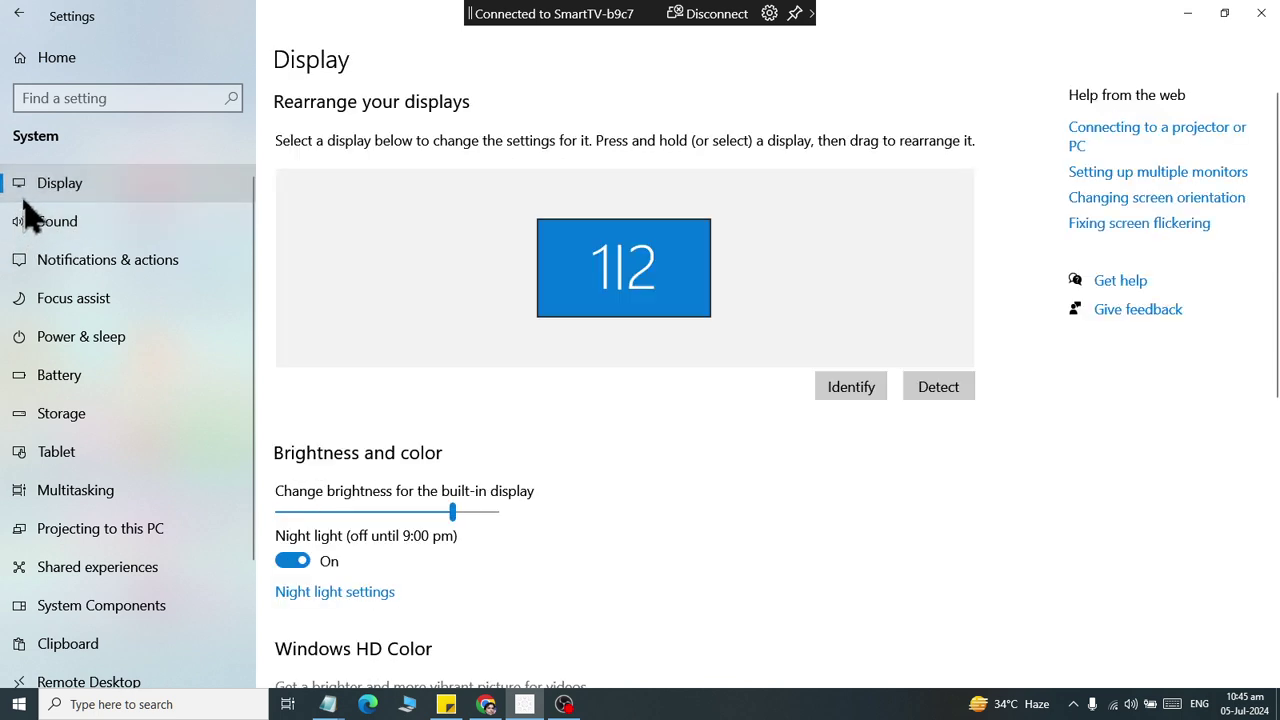
pyautogui.click(36, 266)
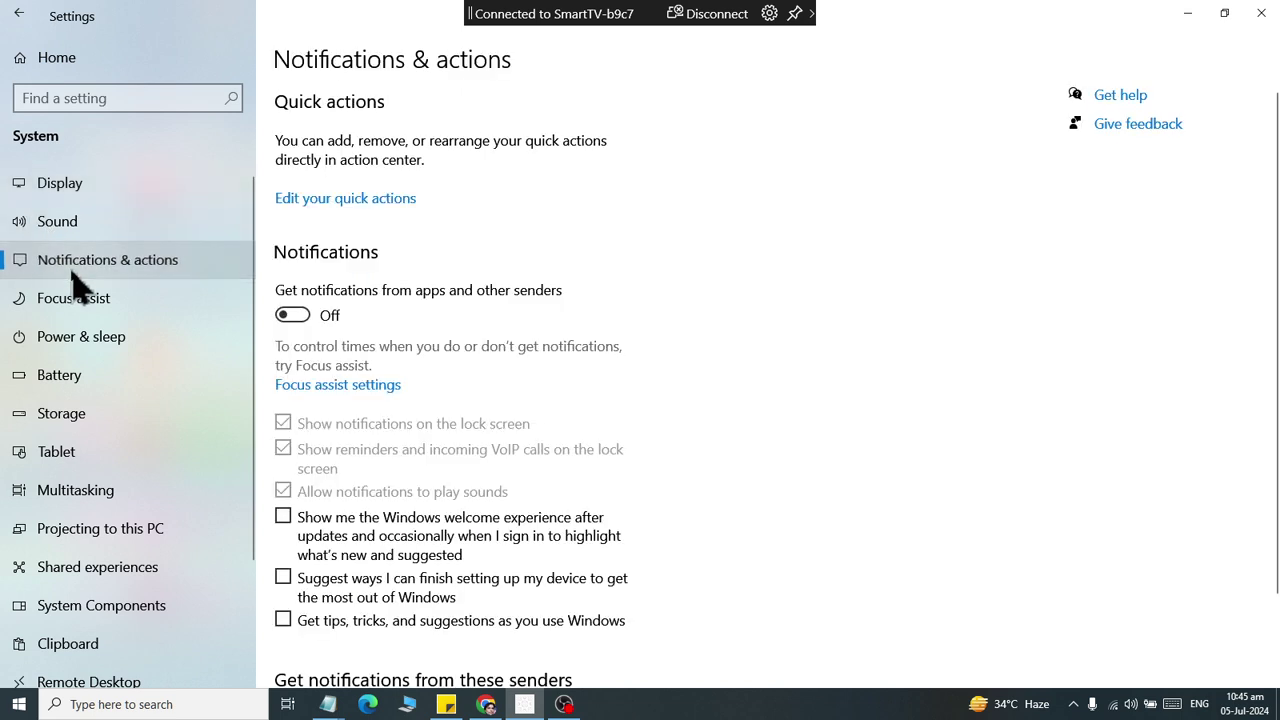
pyautogui.click(66, 190)
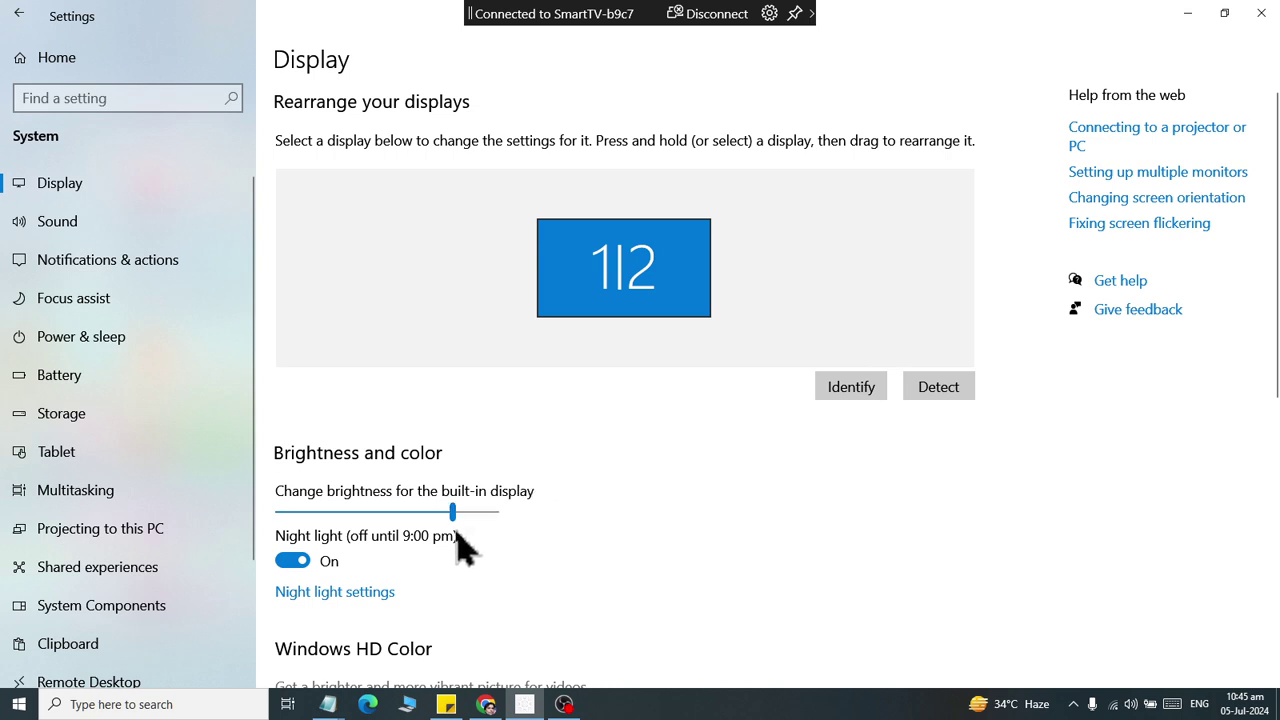
pyautogui.moveTo(452, 512)
pyautogui.mouseDown()
pyautogui.moveTo(328, 516)
pyautogui.moveTo(460, 514)
pyautogui.mouseUp()
pyautogui.moveTo(456, 526)
pyautogui.mouseDown()
pyautogui.moveTo(340, 522)
pyautogui.moveTo(426, 522)
pyautogui.moveTo(446, 530)
pyautogui.moveTo(436, 535)
pyautogui.mouseUp()
pyautogui.moveTo(430, 520); pyautogui.dragTo(424, 522)
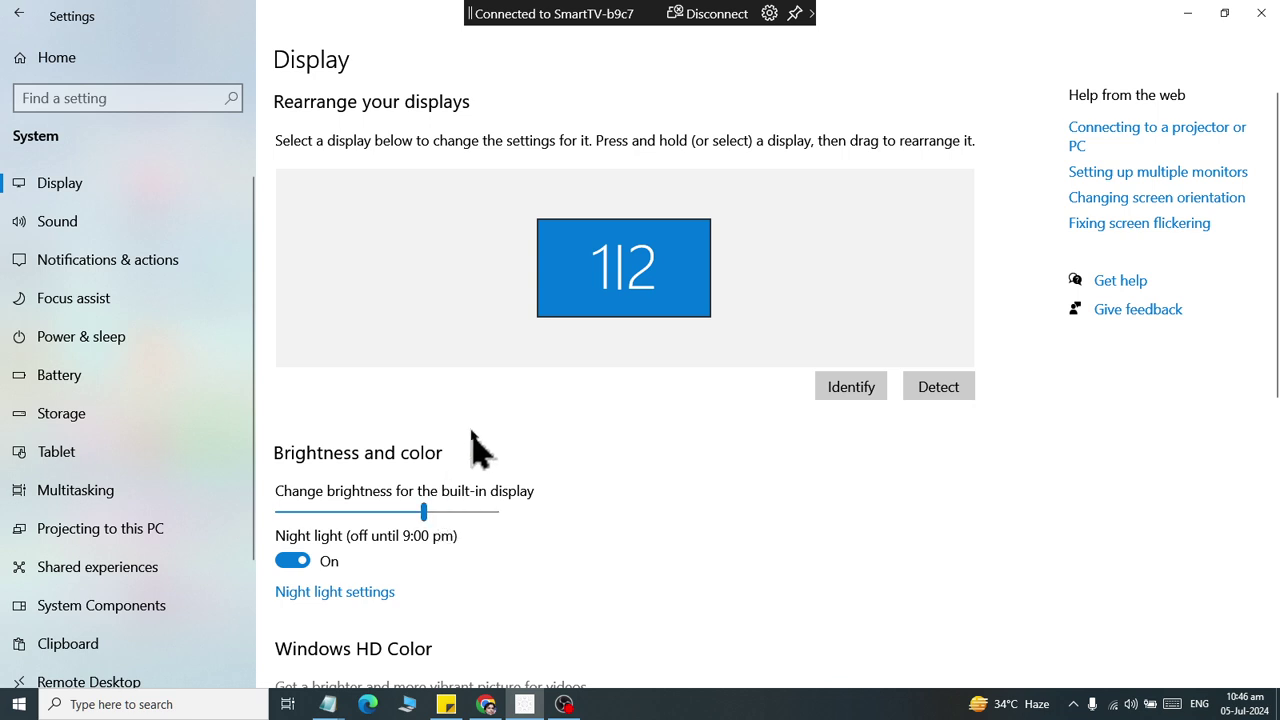
# In the Night light settings, raise the strength to slightly above half while night light is temporarily turned on.
pyautogui.click(294, 563)
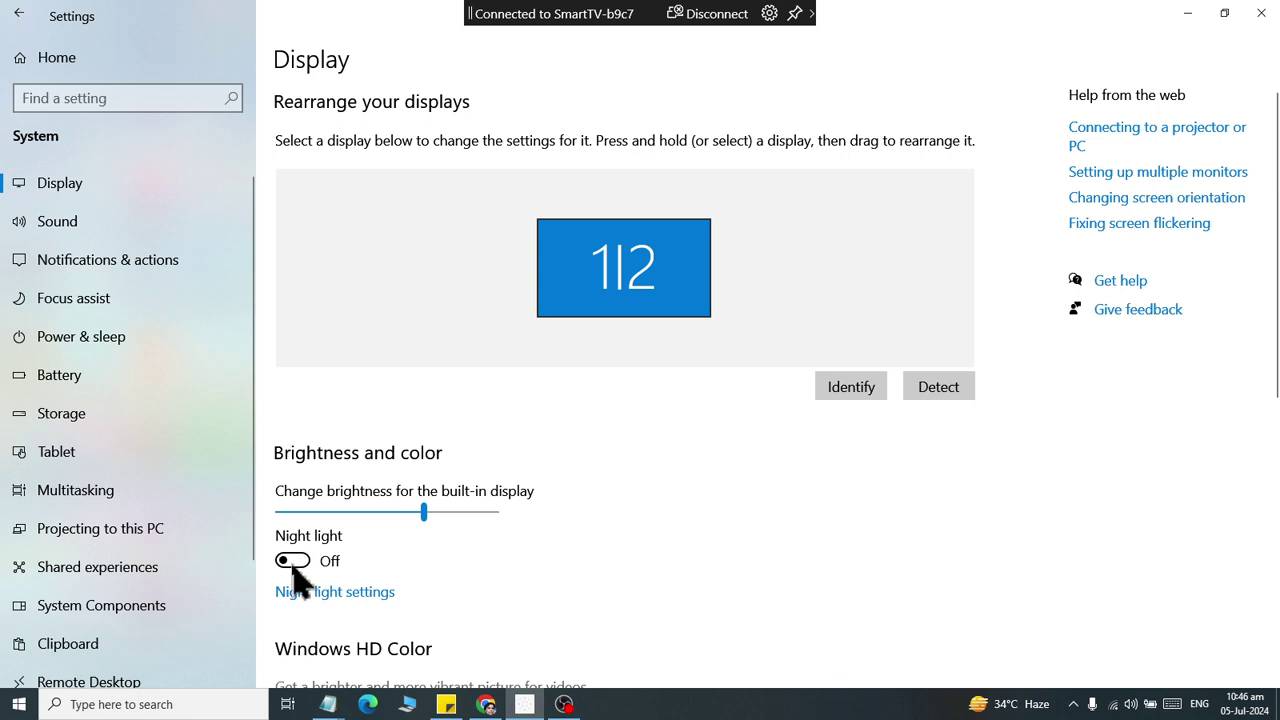
pyautogui.click(294, 563)
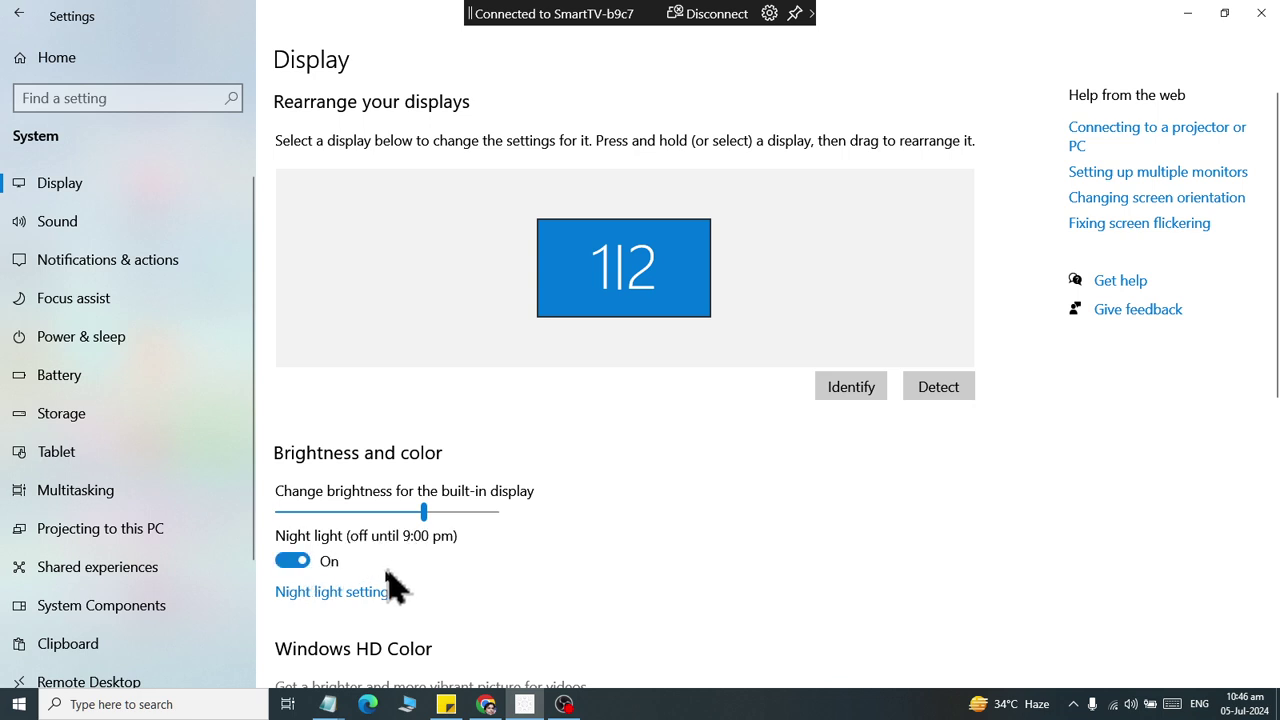
pyautogui.click(366, 618)
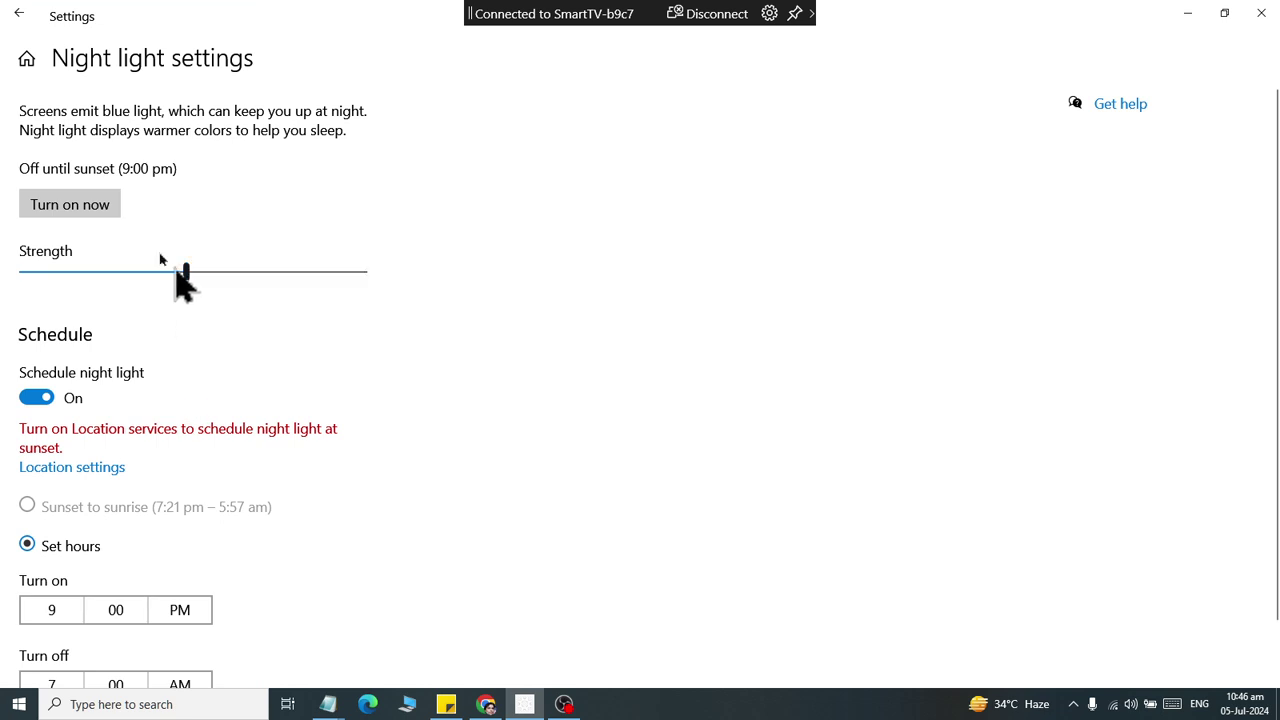
pyautogui.click(86, 212)
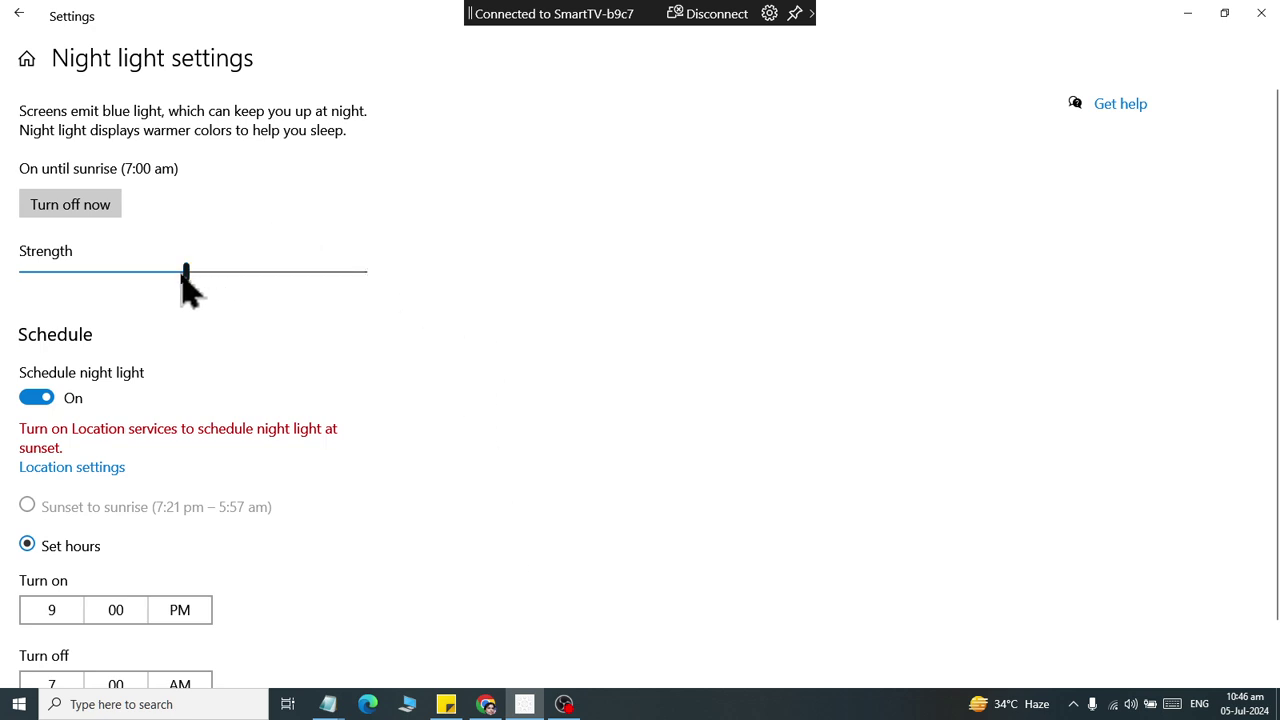
pyautogui.moveTo(182, 270); pyautogui.dragTo(212, 290)
pyautogui.click(88, 212)
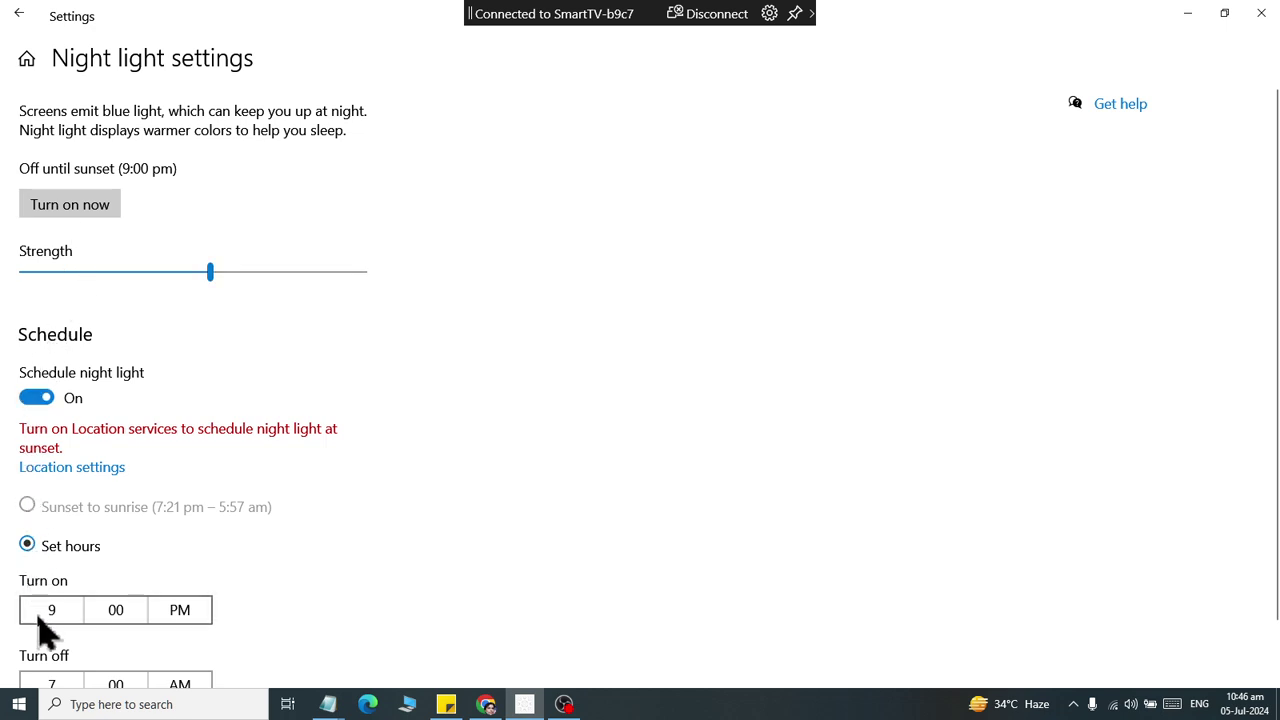
# Check the night light turn-on and turn-off hours, and try switching the schedule off and back on.
pyautogui.scroll(-1, 52, 635)
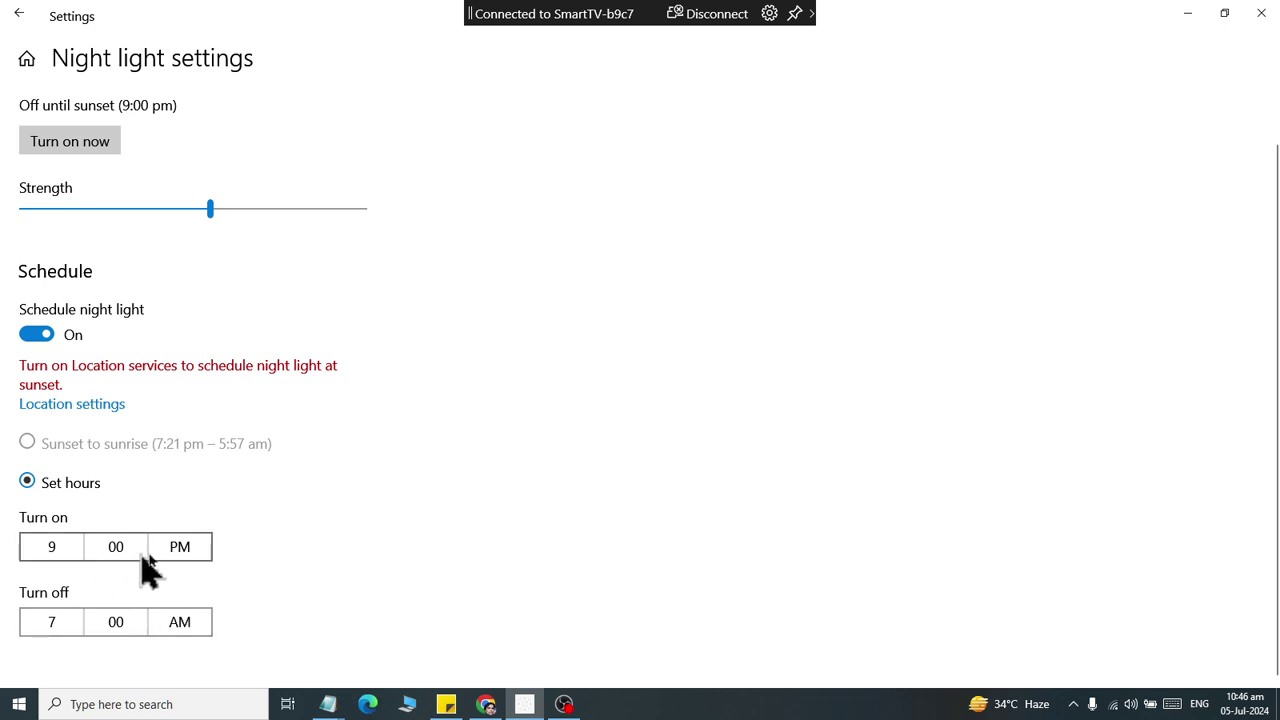
pyautogui.click(193, 568)
pyautogui.click(188, 558)
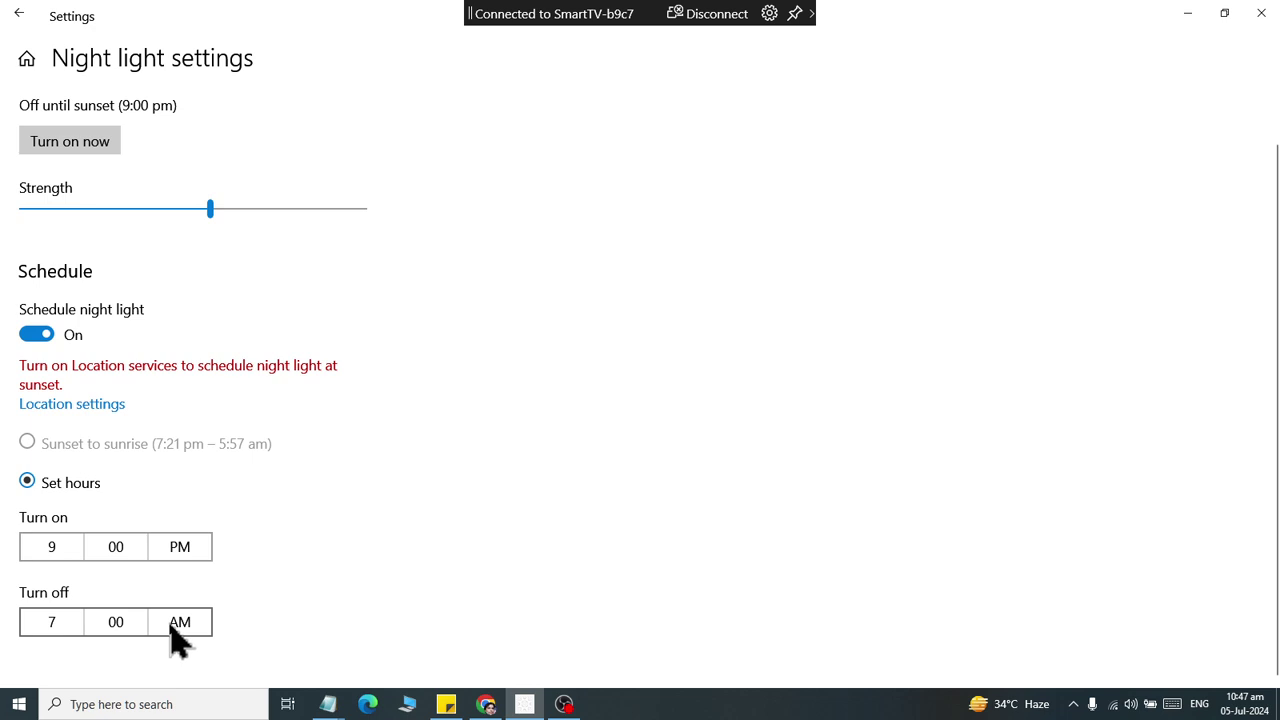
pyautogui.click(46, 344)
pyautogui.click(43, 368)
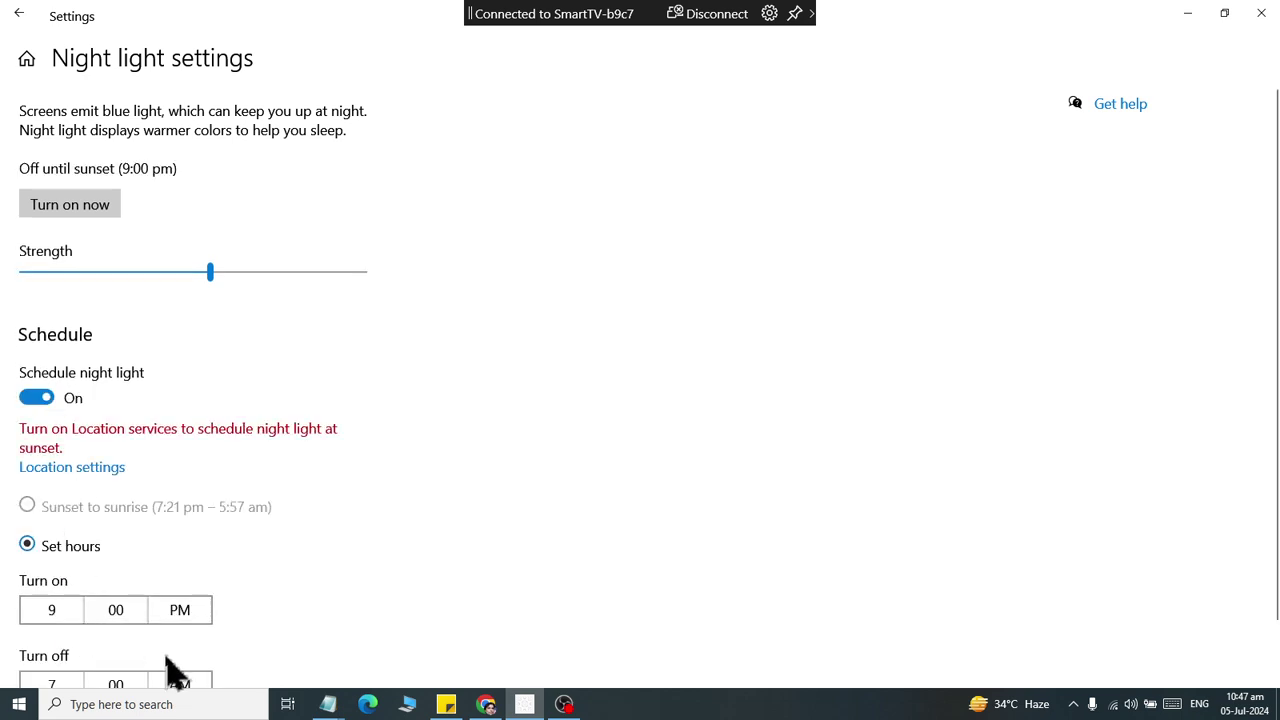
# Return to the Display settings and examine the Windows HD Color and Scale and layout sections.
pyautogui.click(17, 13)
pyautogui.scroll(-5, 310, 510)
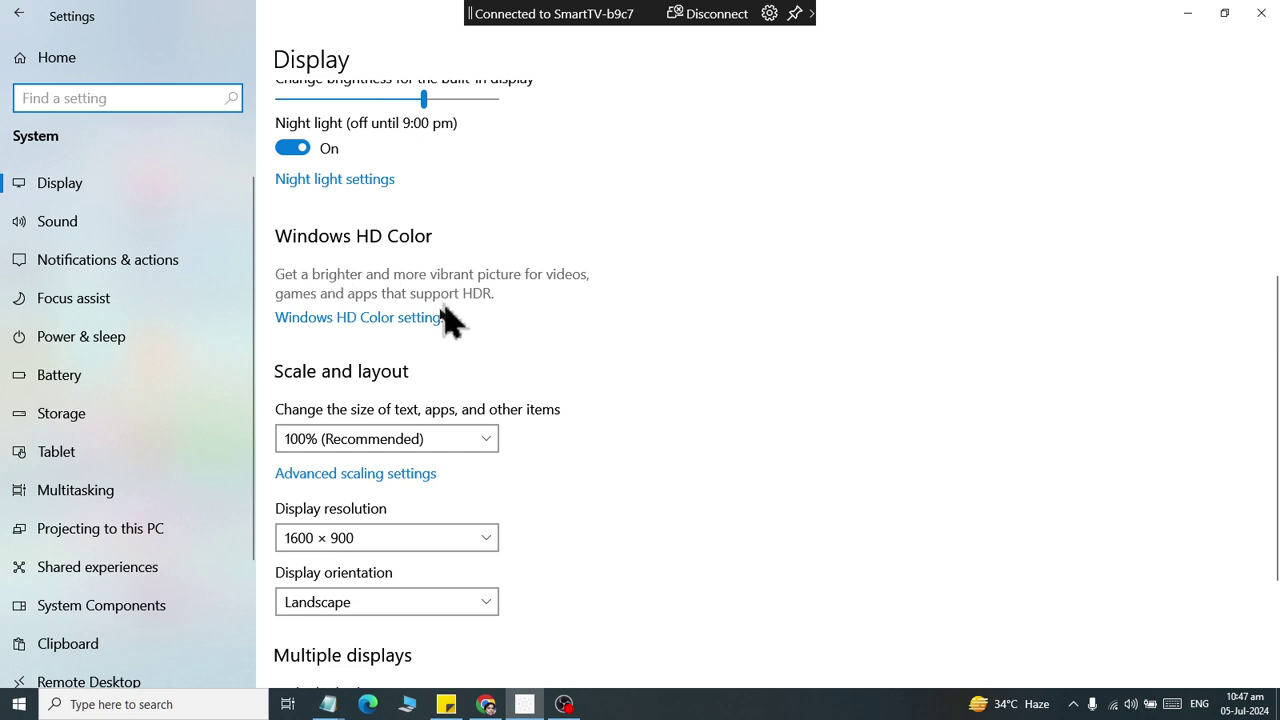
pyautogui.scroll(-1, 430, 315)
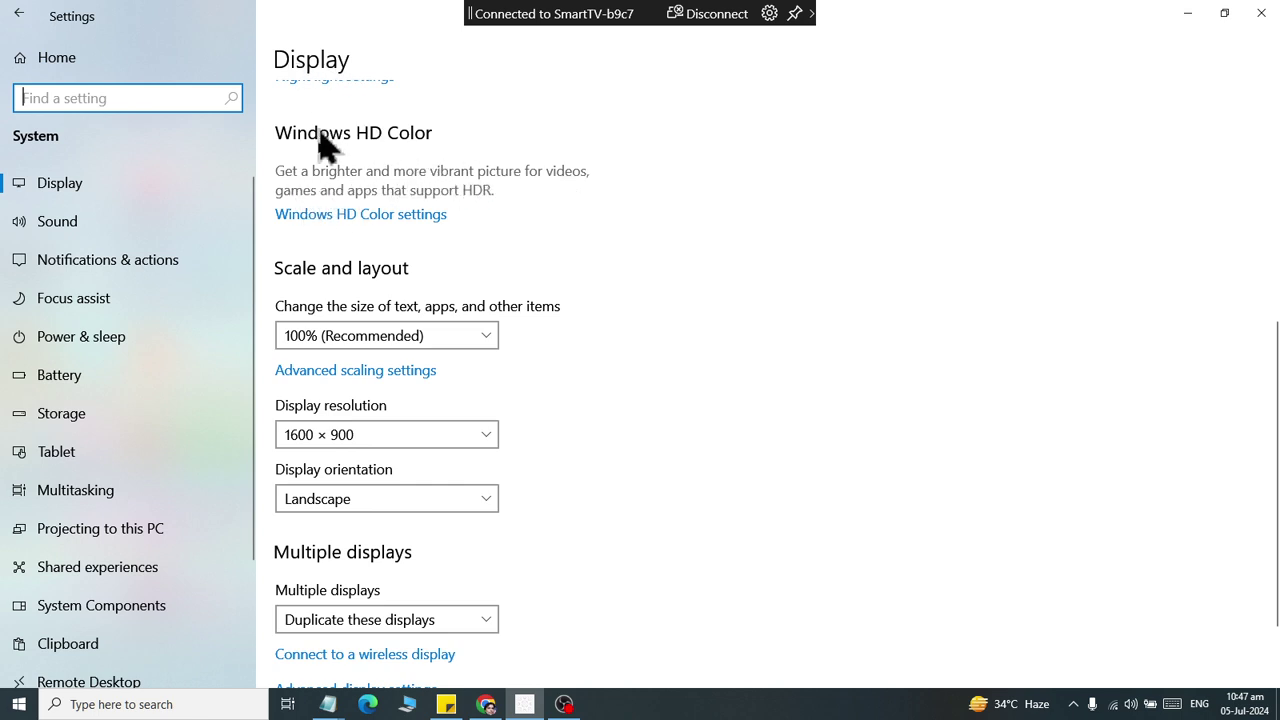
pyautogui.click(1186, 12)
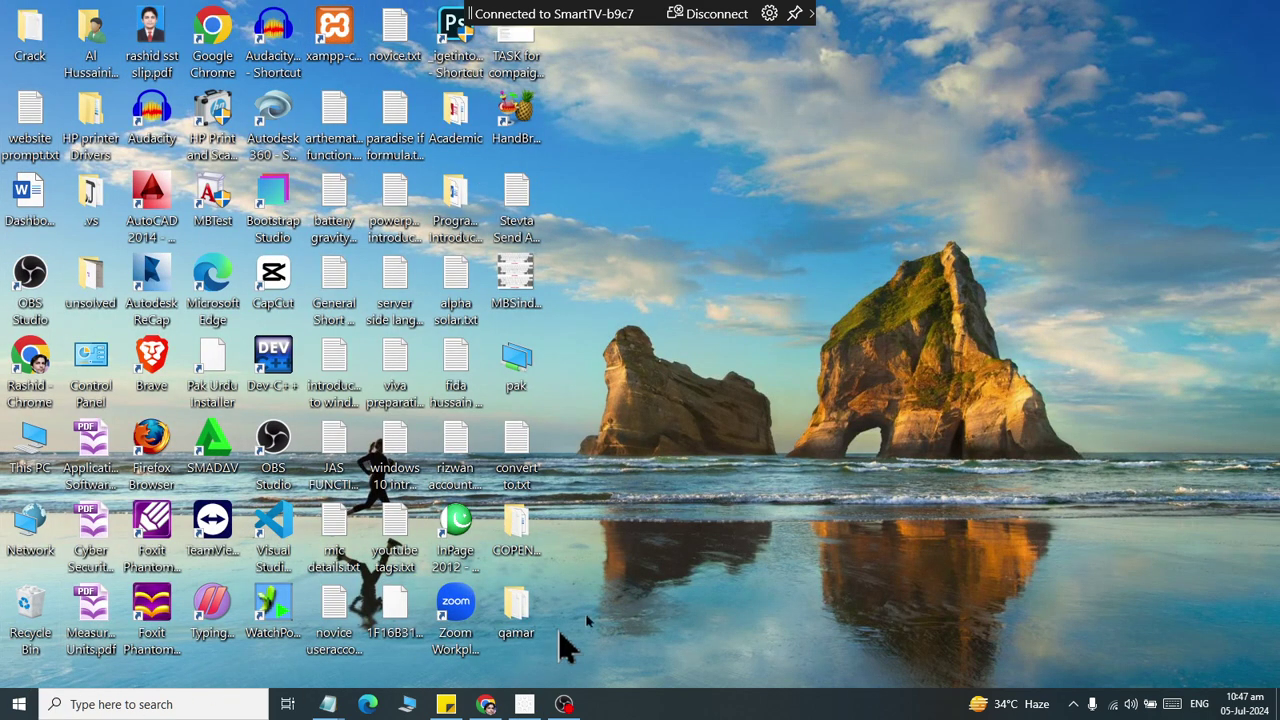
pyautogui.click(524, 704)
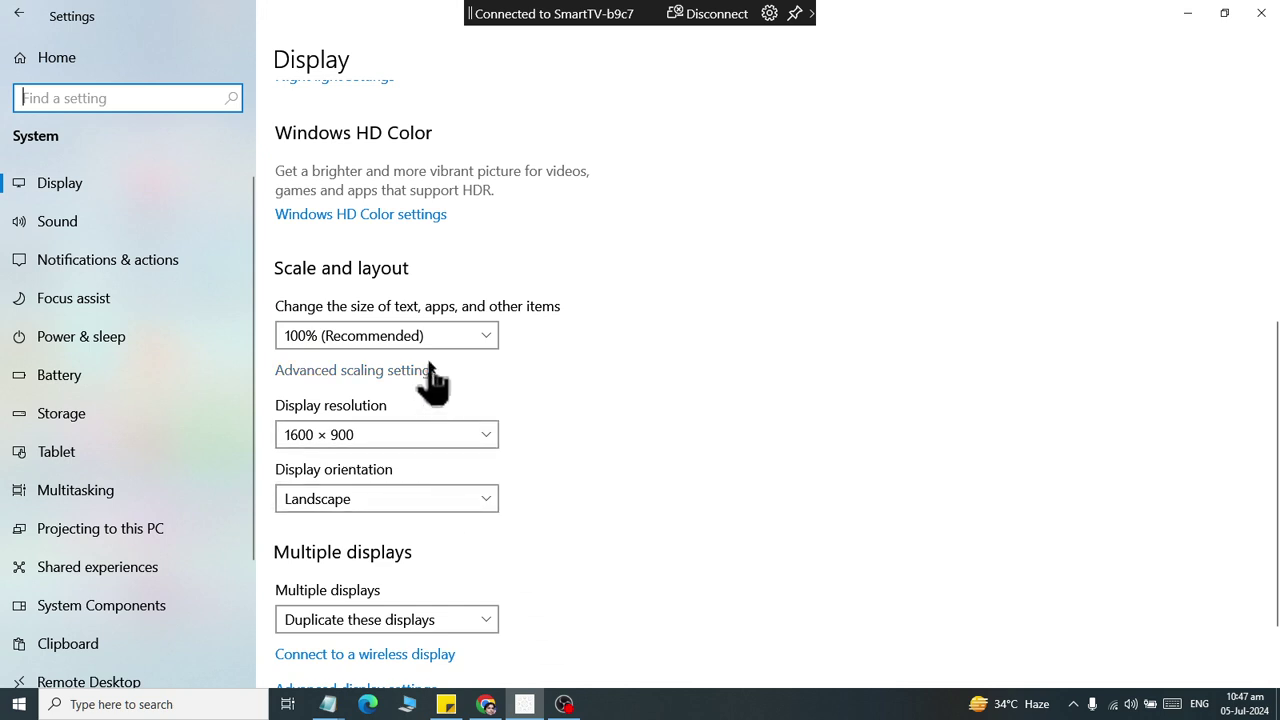
# Try 125% and 150% for the size of text, apps and other items, and return it to 100% (Recommended).
pyautogui.click(424, 337)
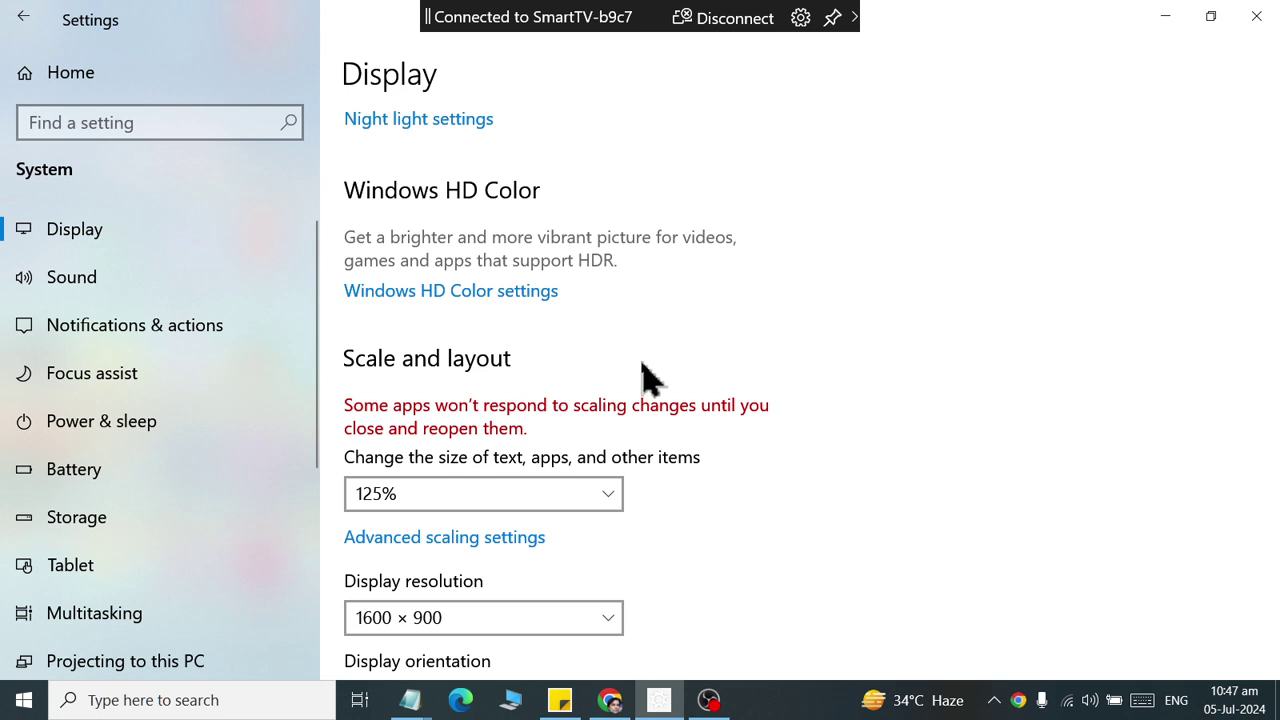
pyautogui.click(596, 497)
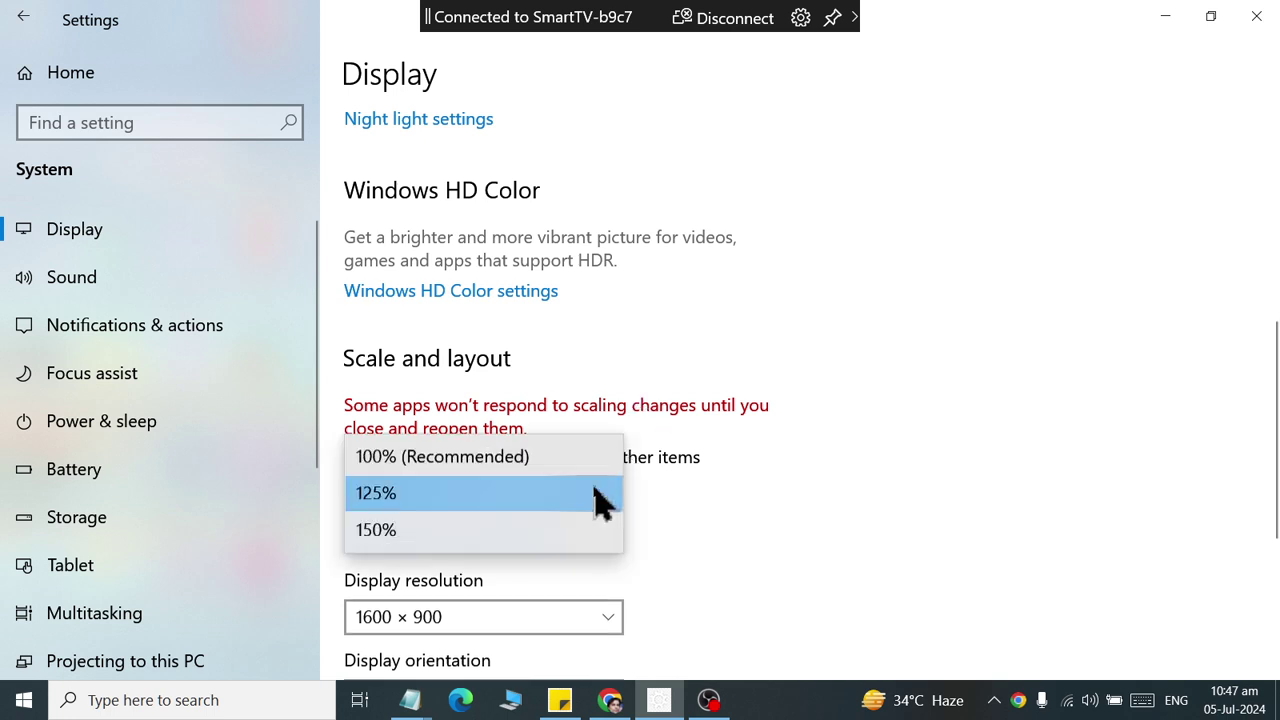
pyautogui.click(590, 530)
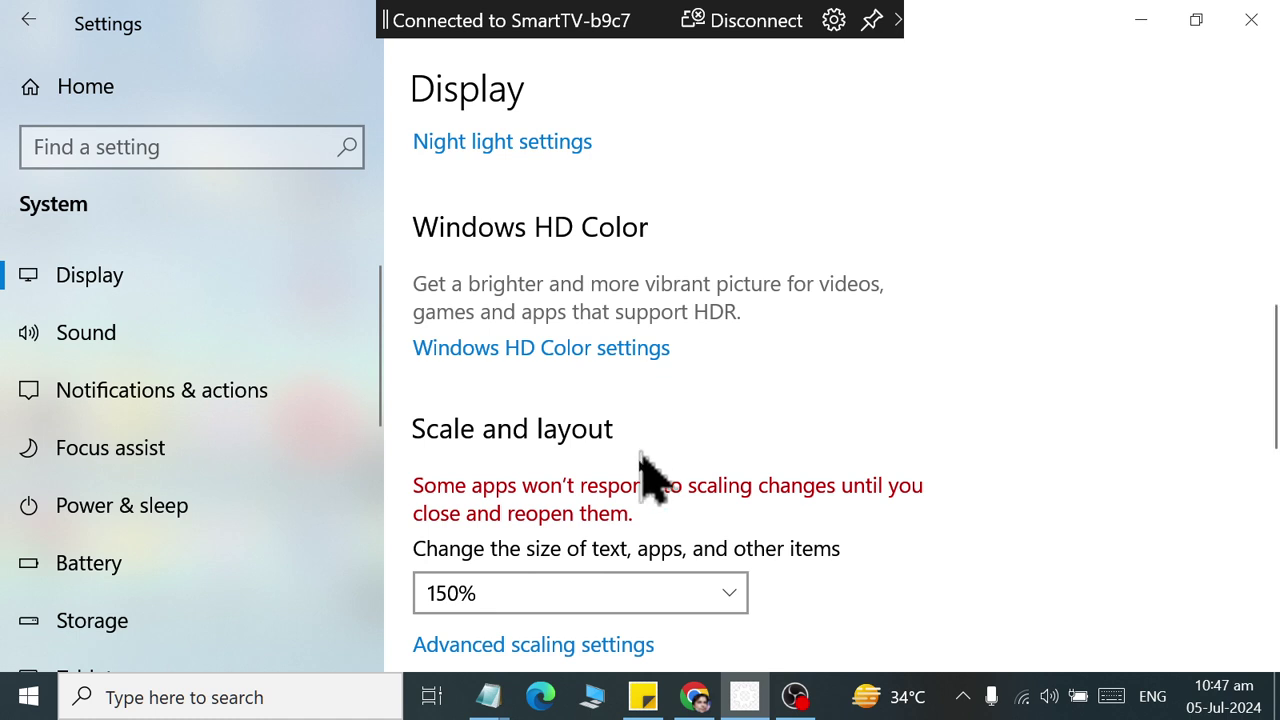
pyautogui.click(632, 592)
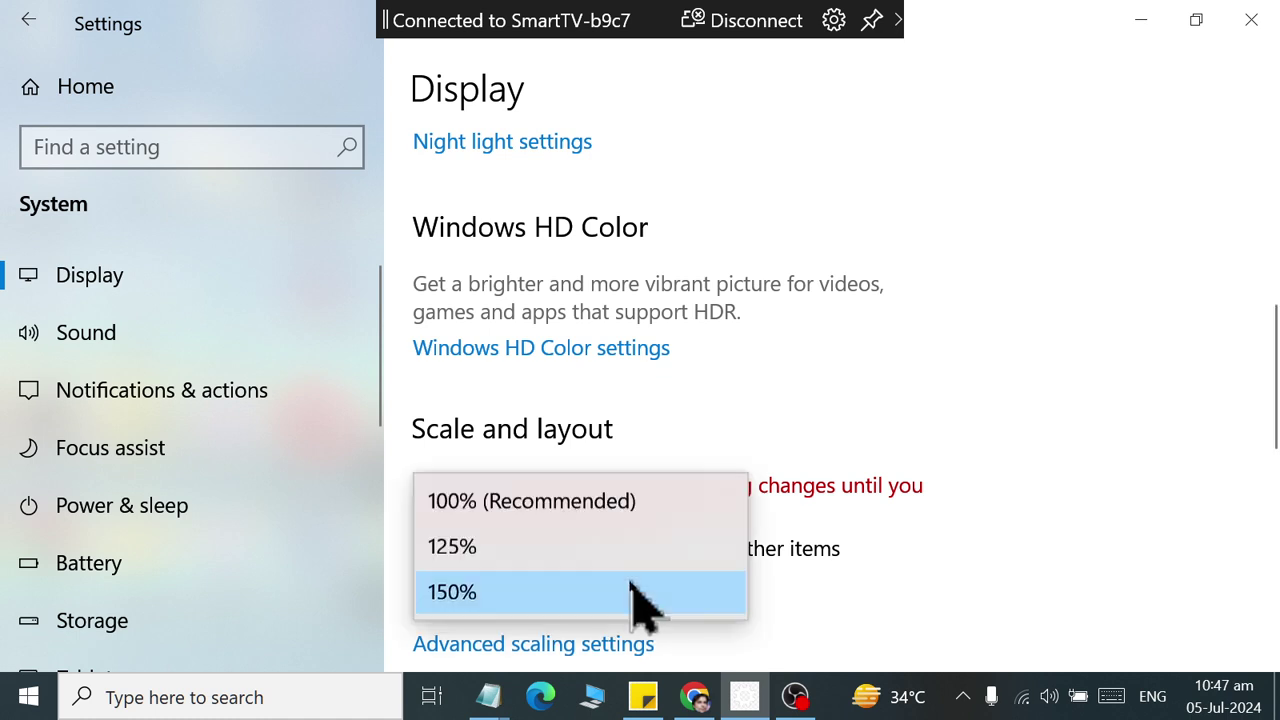
pyautogui.click(623, 503)
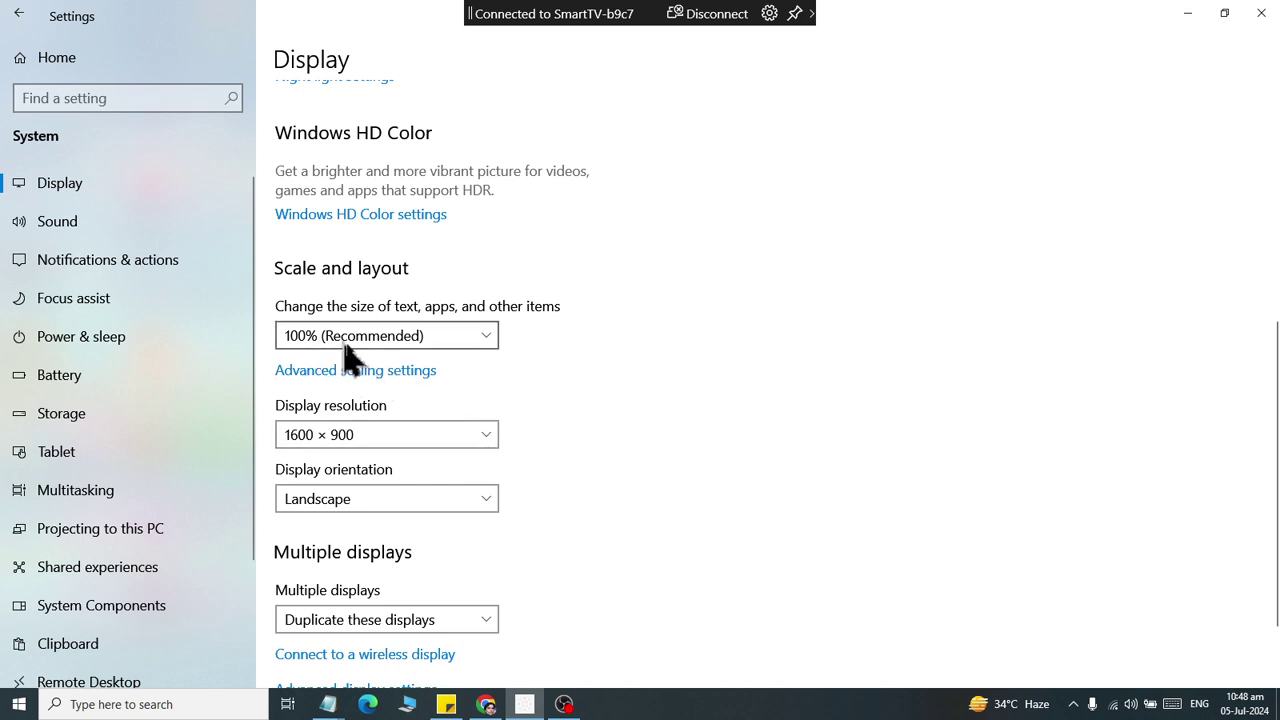
# In the advanced scaling settings, set the custom scaling size to 115% and apply it.
pyautogui.click(382, 372)
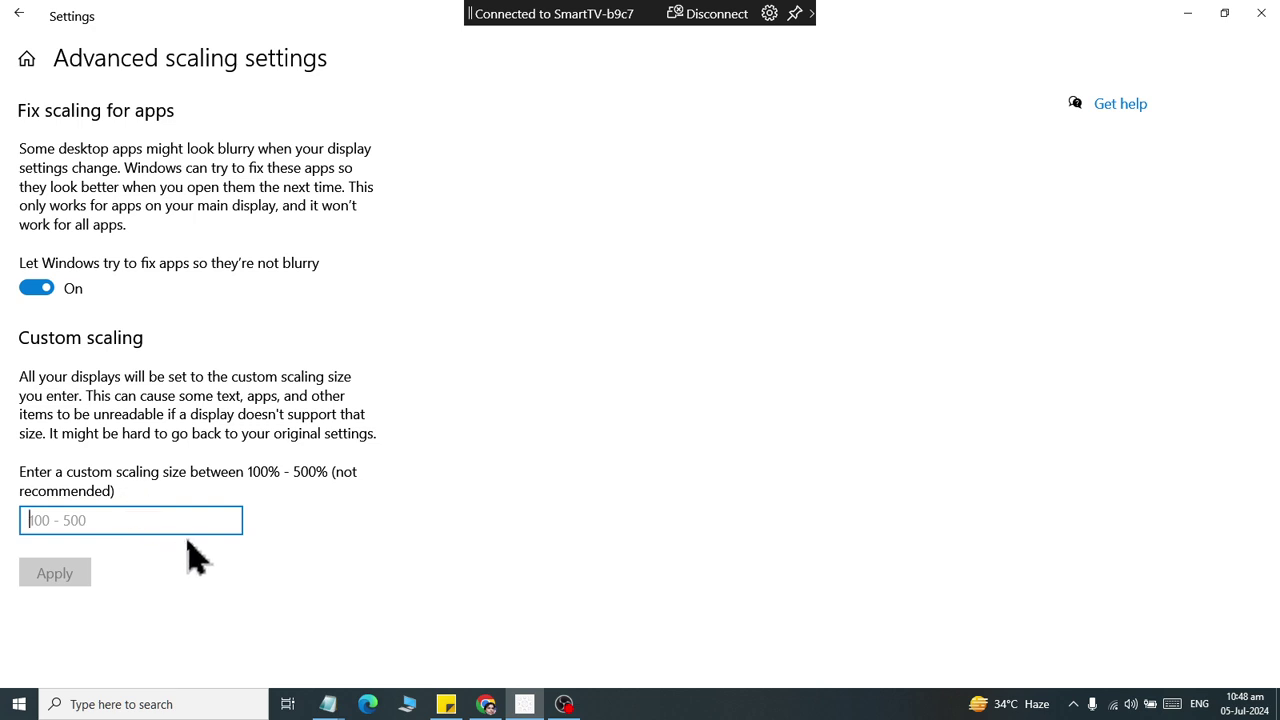
pyautogui.write('115')
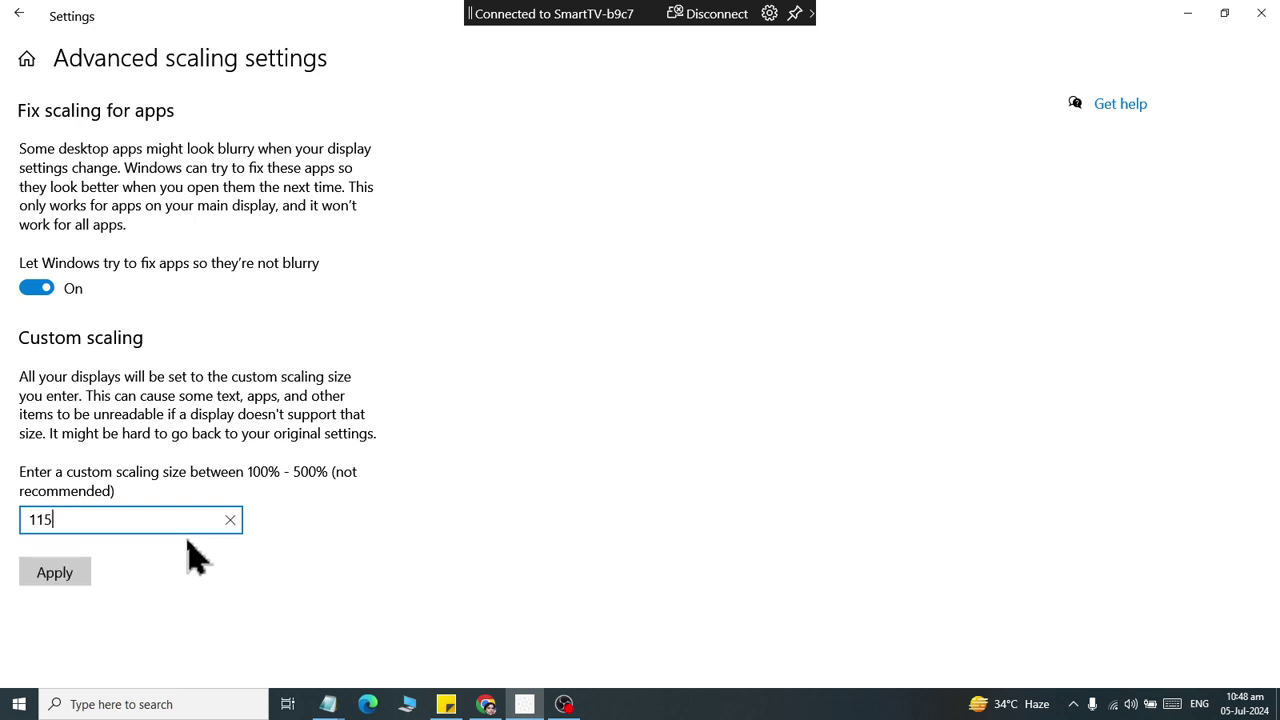
pyautogui.click(52, 574)
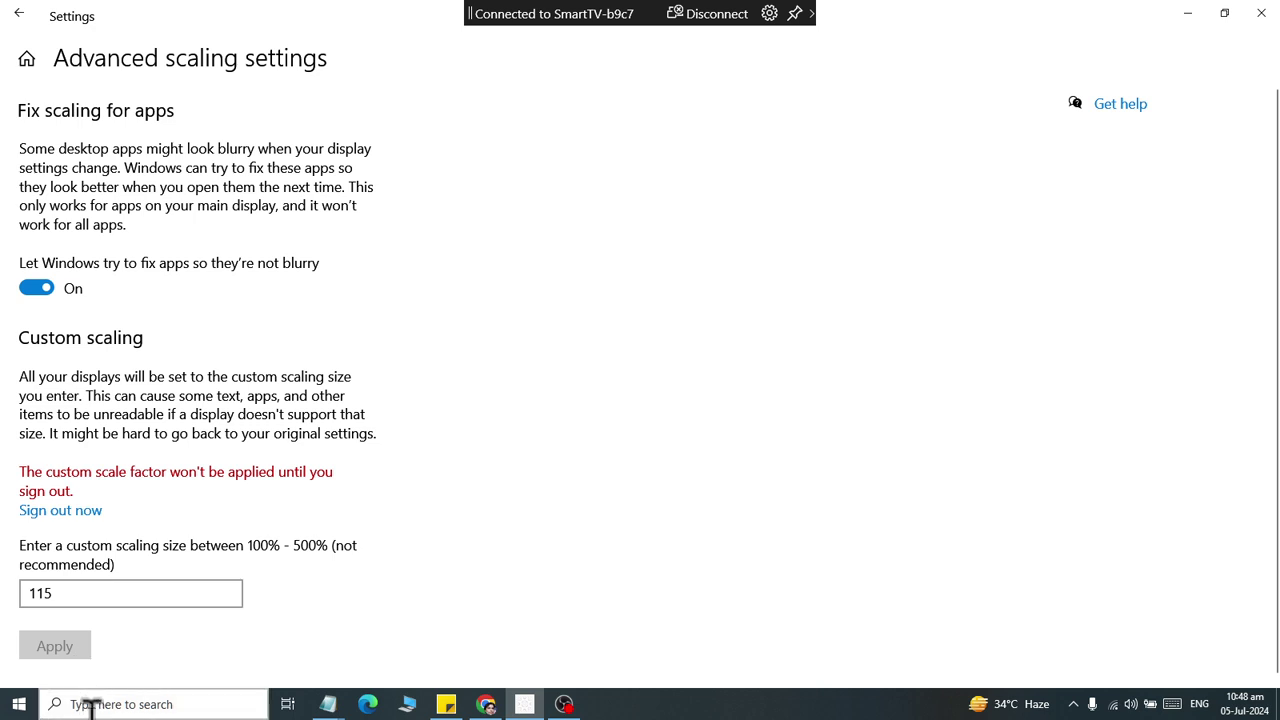
pyautogui.click(92, 597)
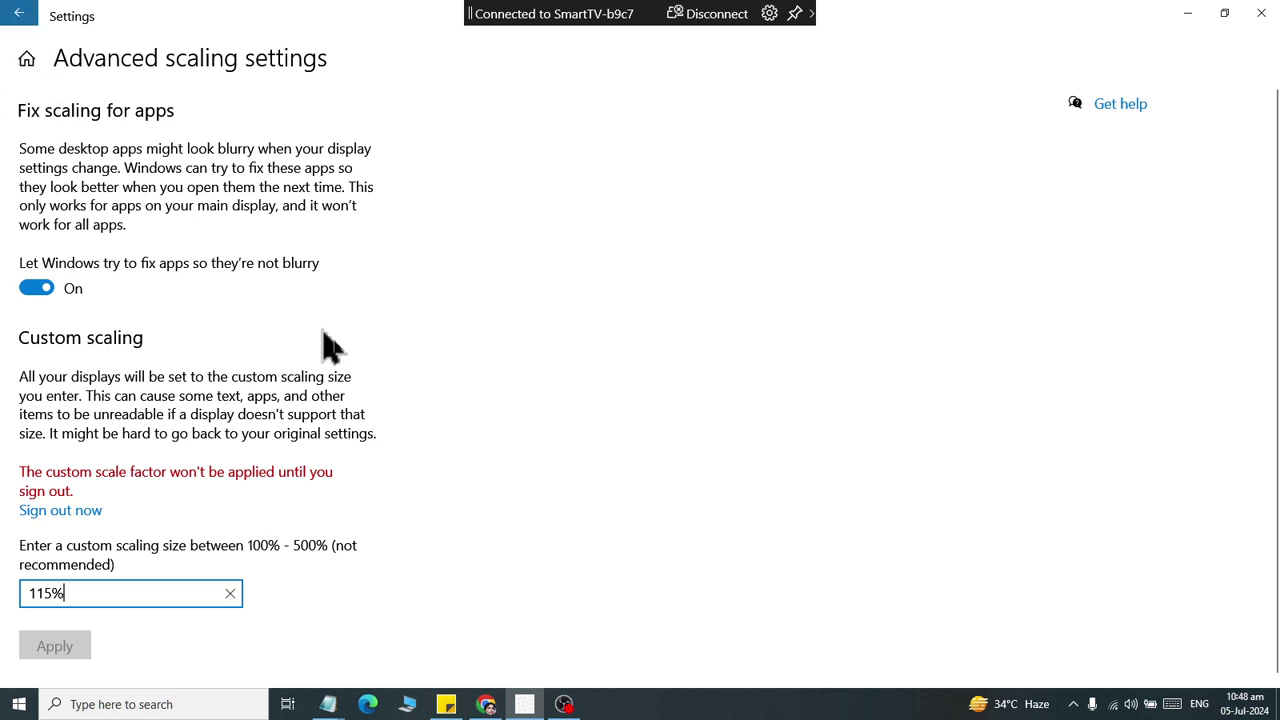
# Check the Scale and layout section of the Display settings and revisit the advanced scaling settings to review the custom scale factor.
pyautogui.hotkey('alt', 'Left')
pyautogui.scroll(-7, 430, 438)
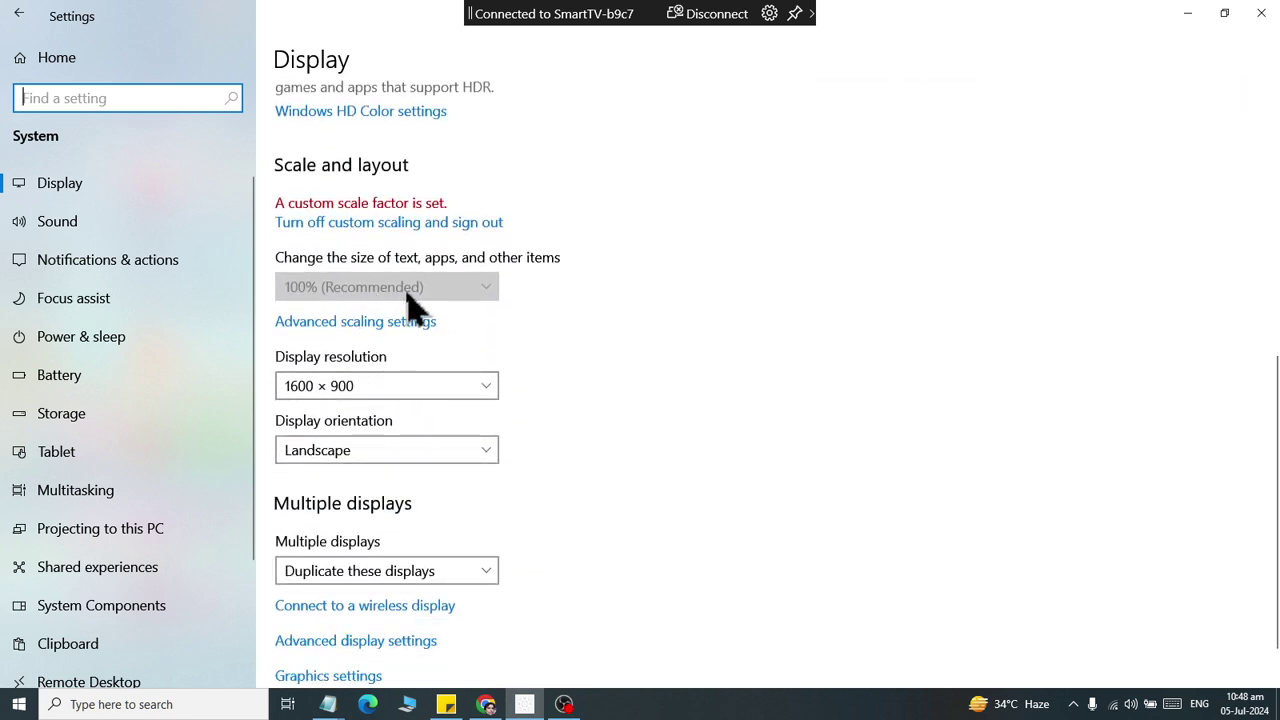
pyautogui.click(386, 322)
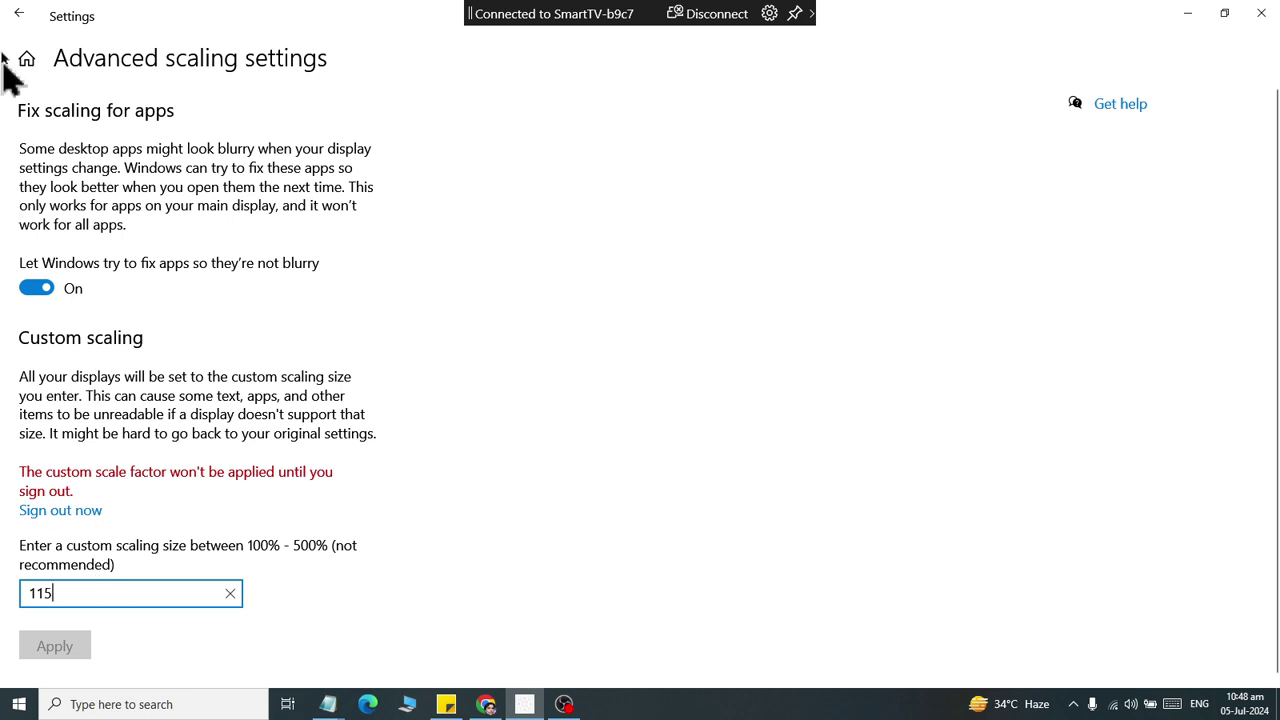
pyautogui.click(17, 14)
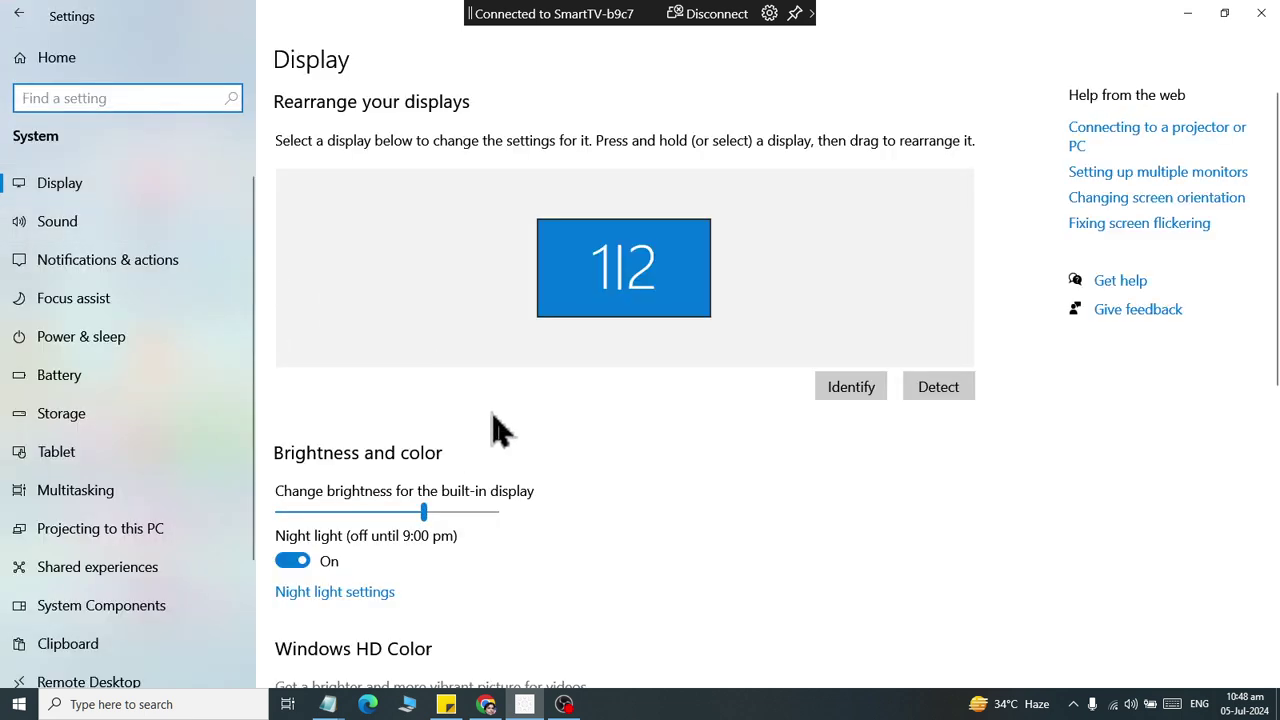
pyautogui.scroll(-5, 549, 500)
pyautogui.scroll(-2, 549, 500)
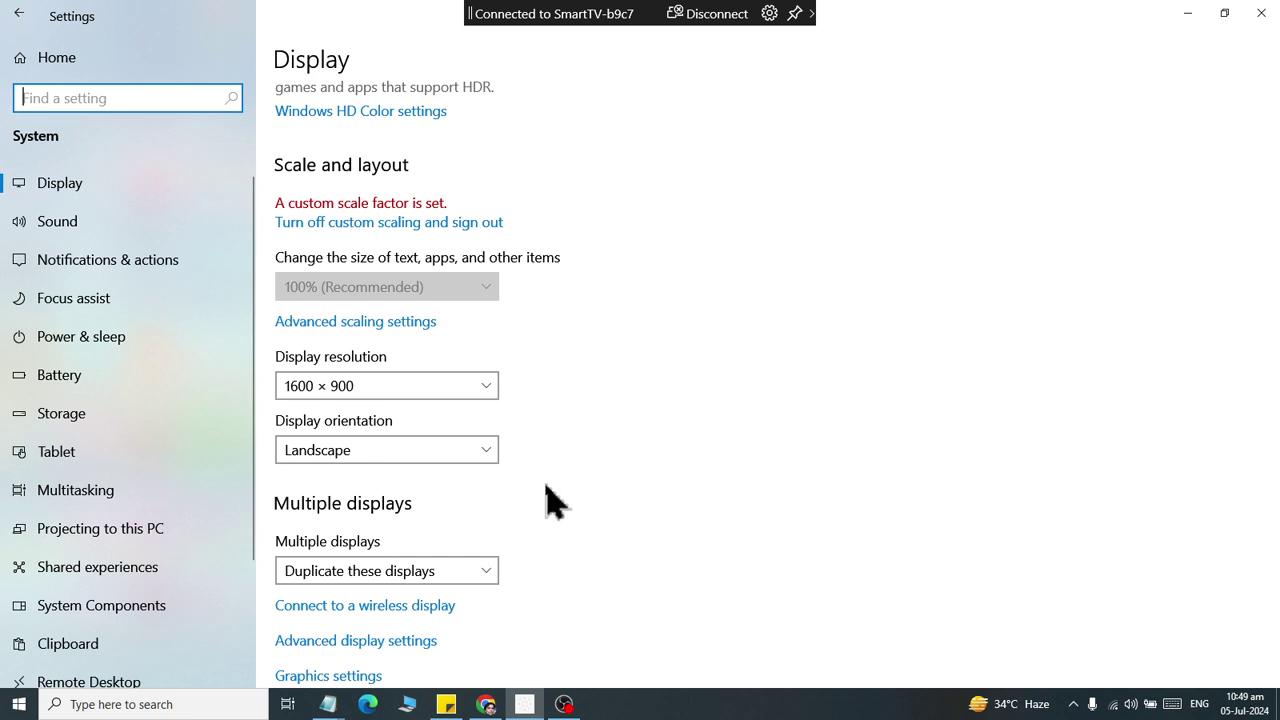
pyautogui.scroll(-1, 548, 490)
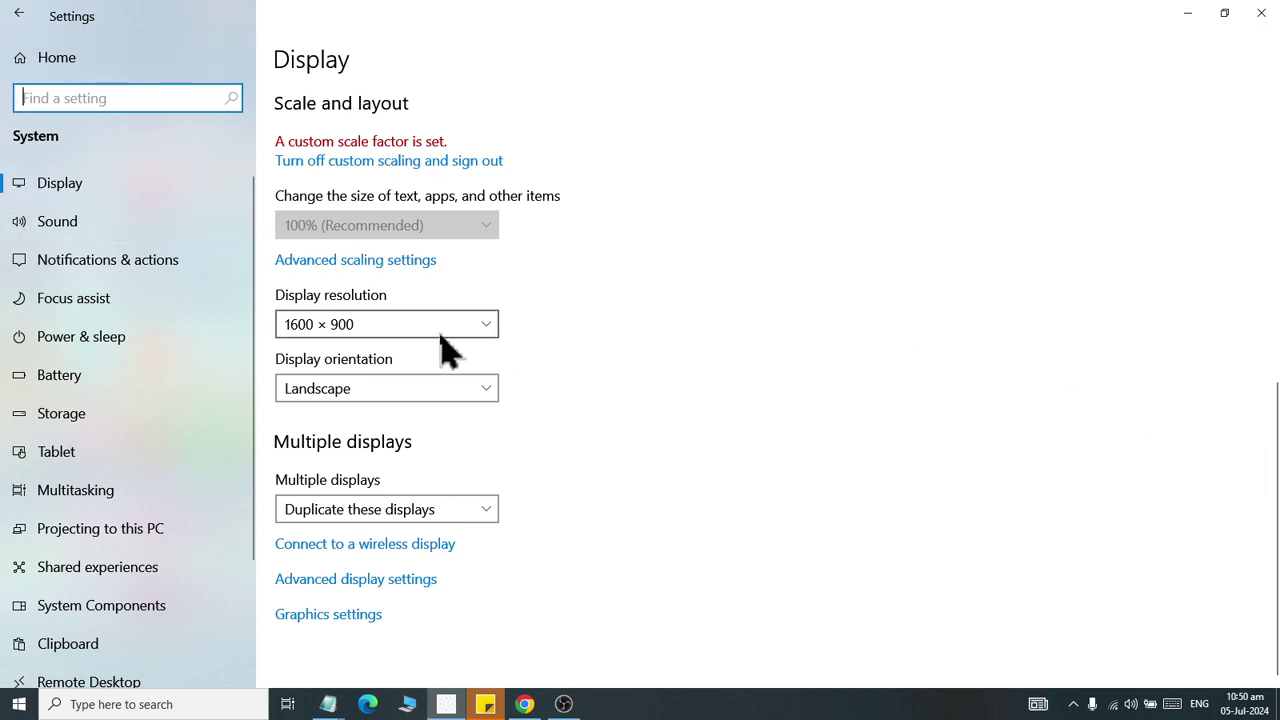
# Replace the custom scaling size with 100, apply it, and return to the Display settings.
pyautogui.scroll(1, 420, 345)
pyautogui.click(420, 362)
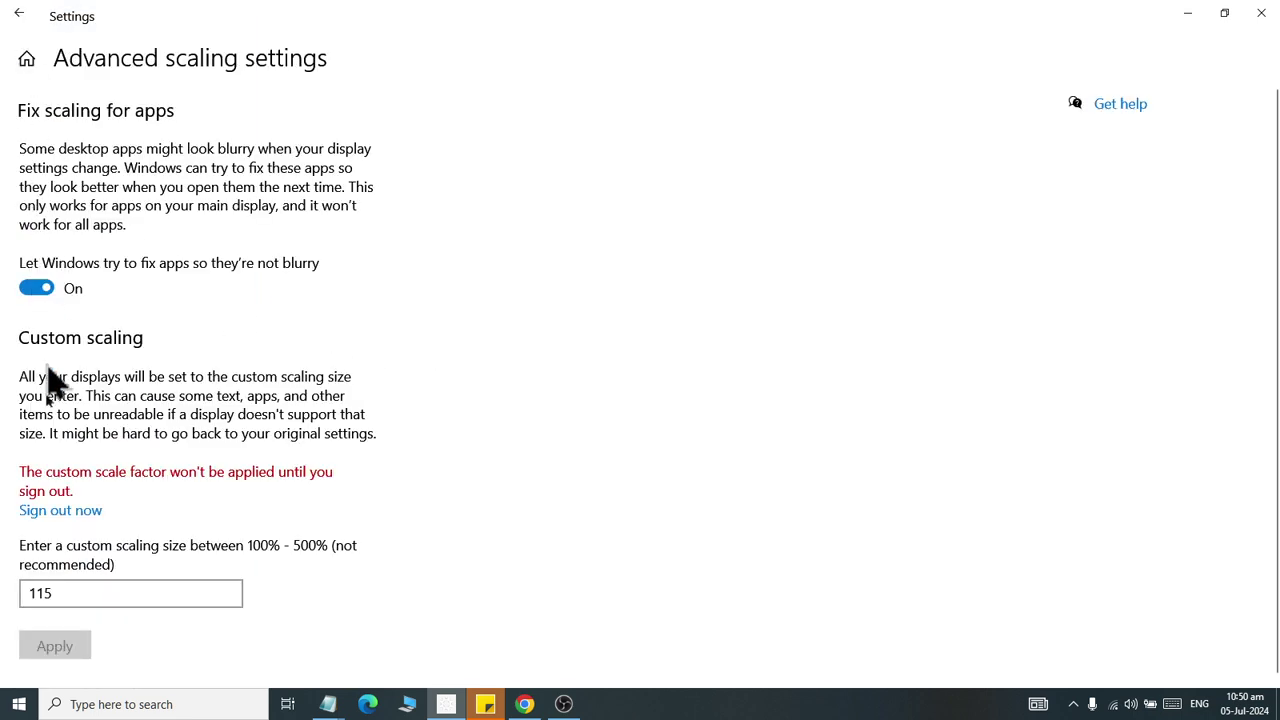
pyautogui.click(85, 592)
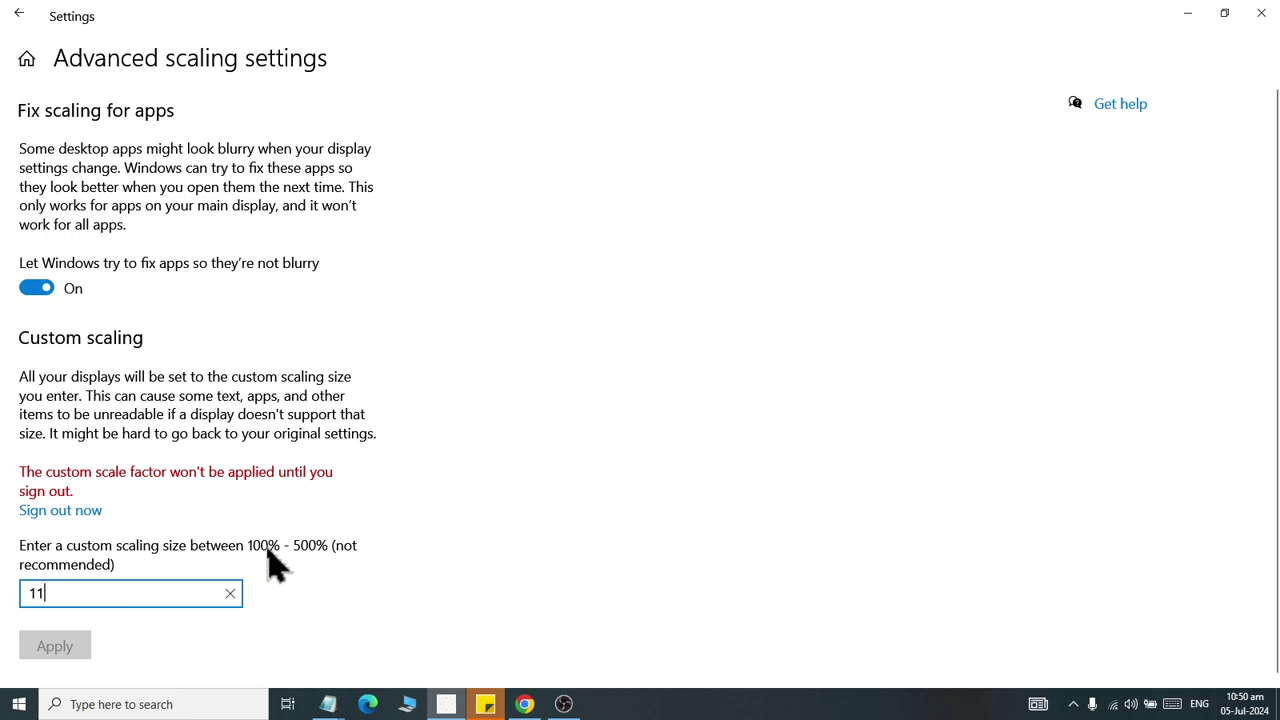
pyautogui.press('BackSpace')
pyautogui.press('BackSpace')
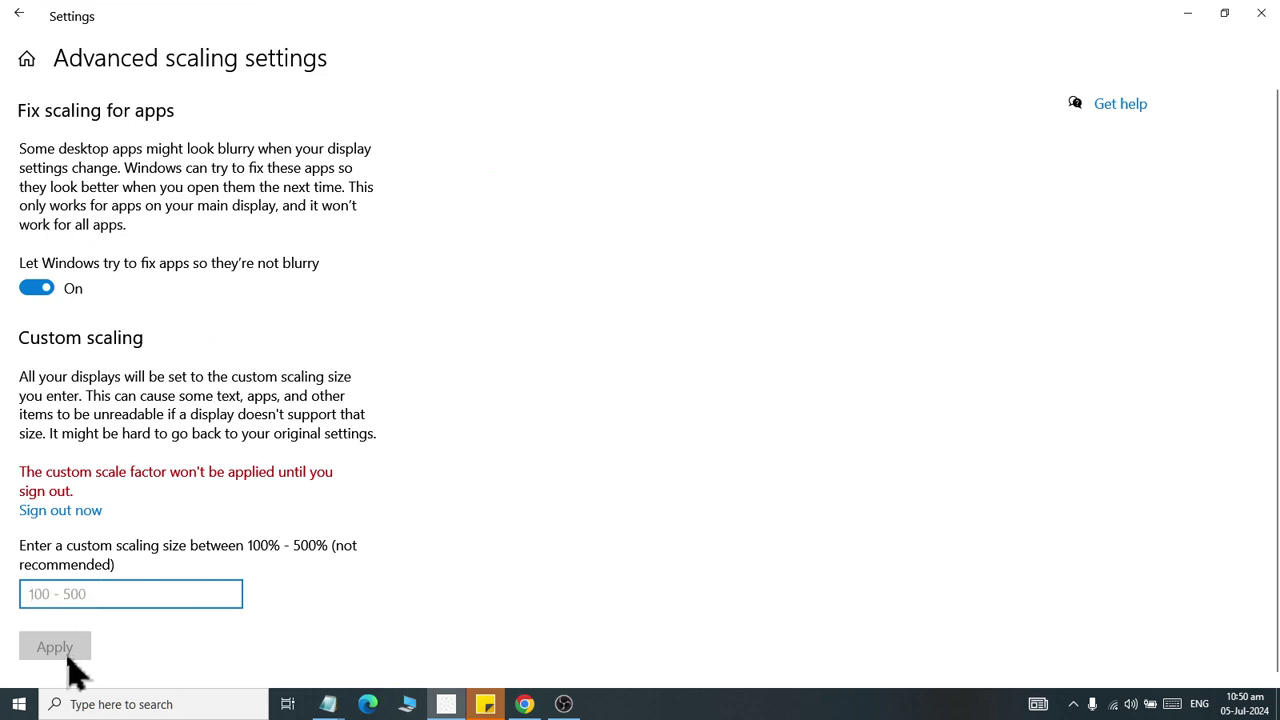
pyautogui.click(66, 556)
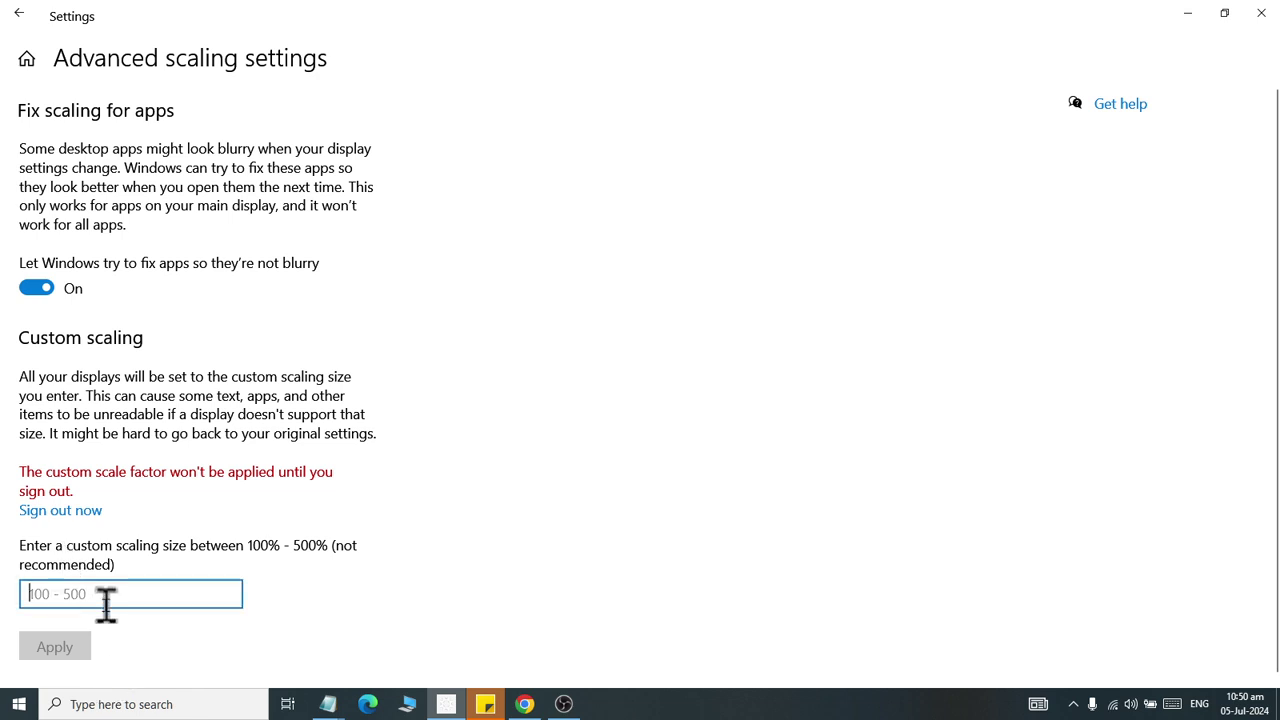
pyautogui.write('100')
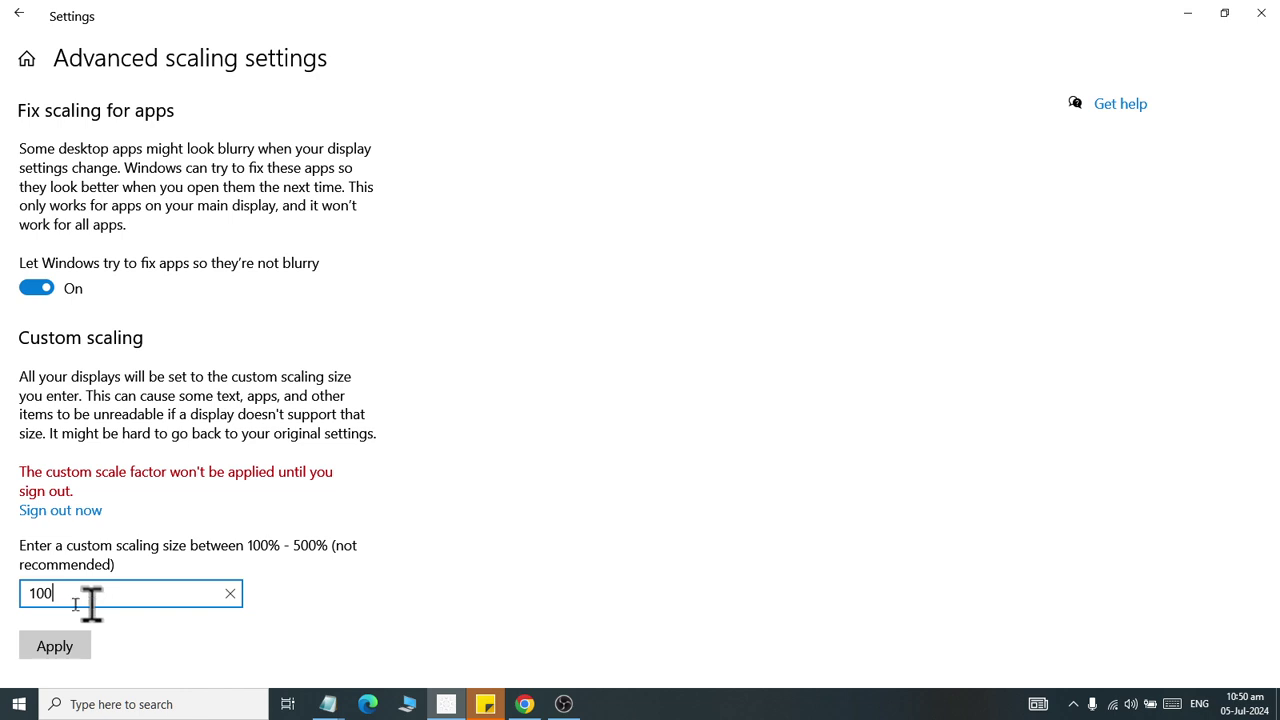
pyautogui.click(50, 648)
pyautogui.click(20, 14)
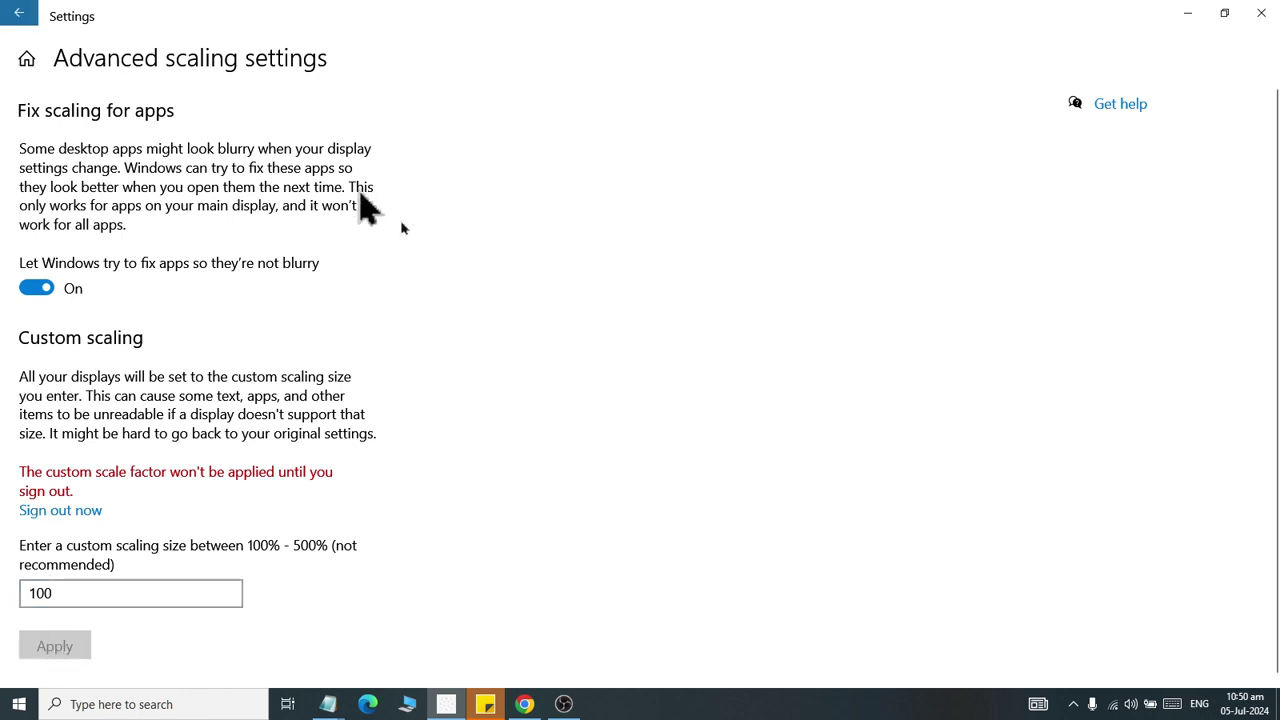
# Change the display resolution to 1024 × 768.
pyautogui.scroll(-3, 543, 405)
pyautogui.scroll(-3, 543, 405)
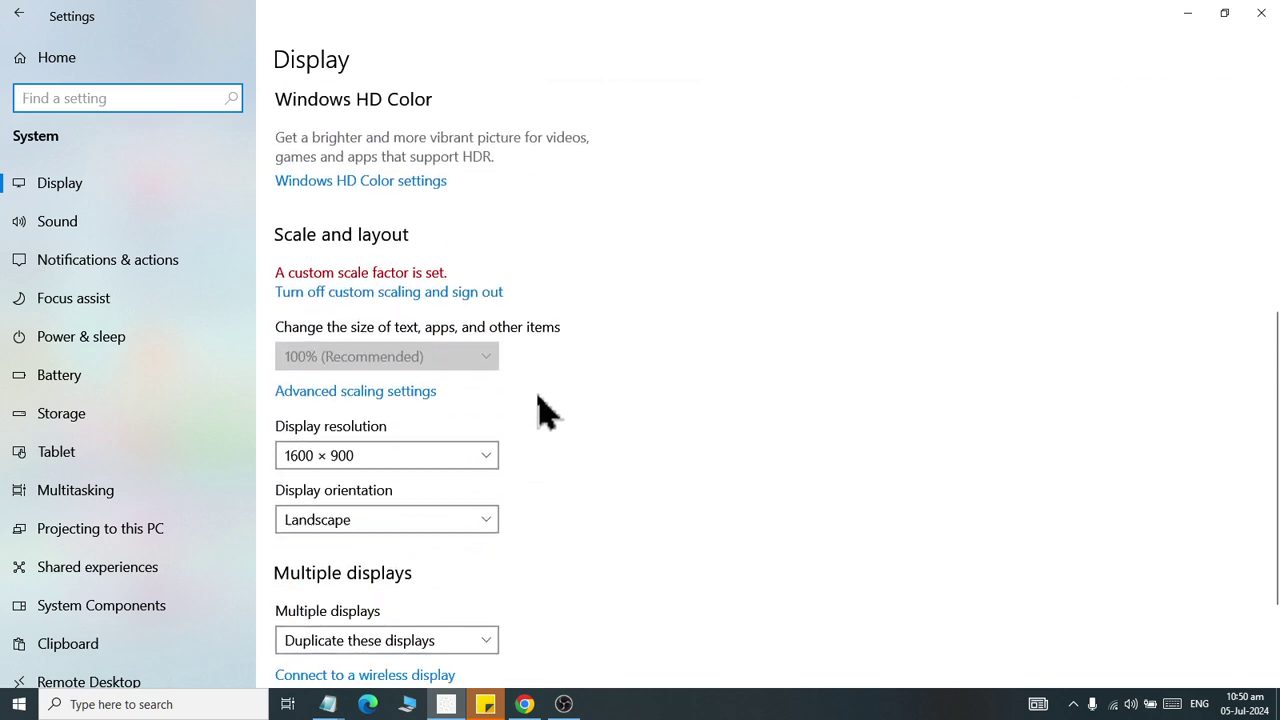
pyautogui.click(413, 395)
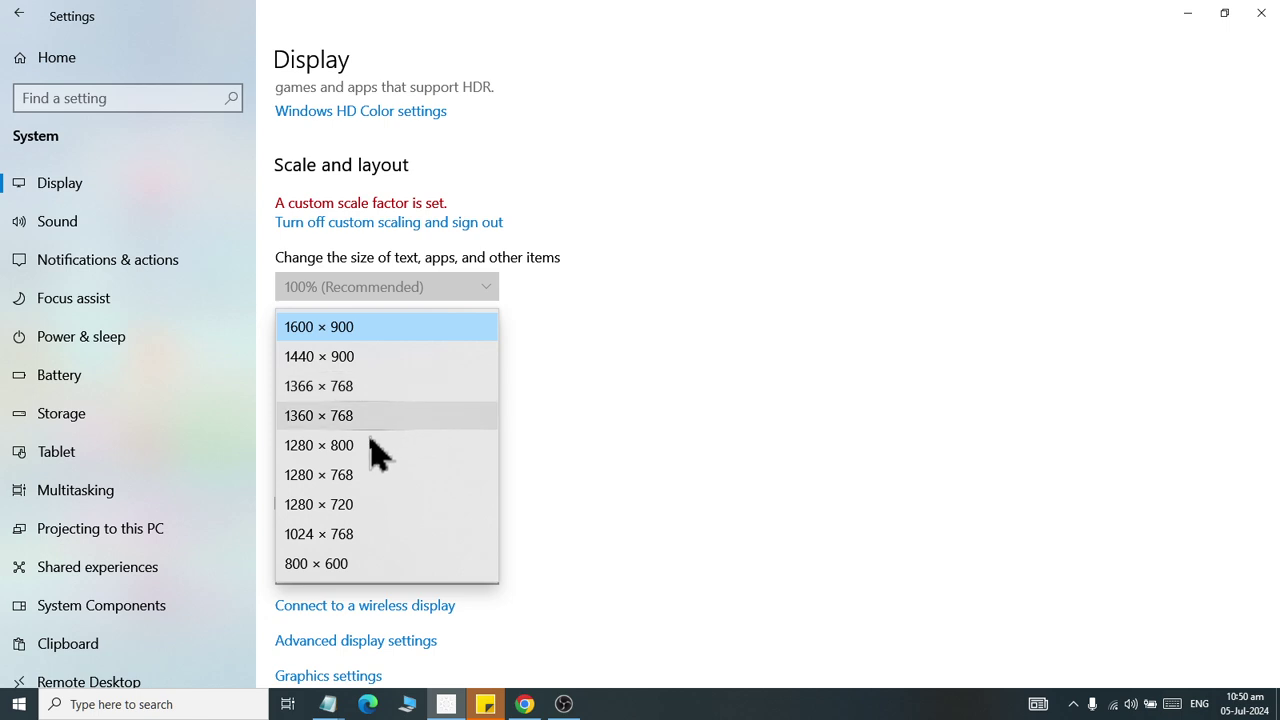
pyautogui.click(366, 557)
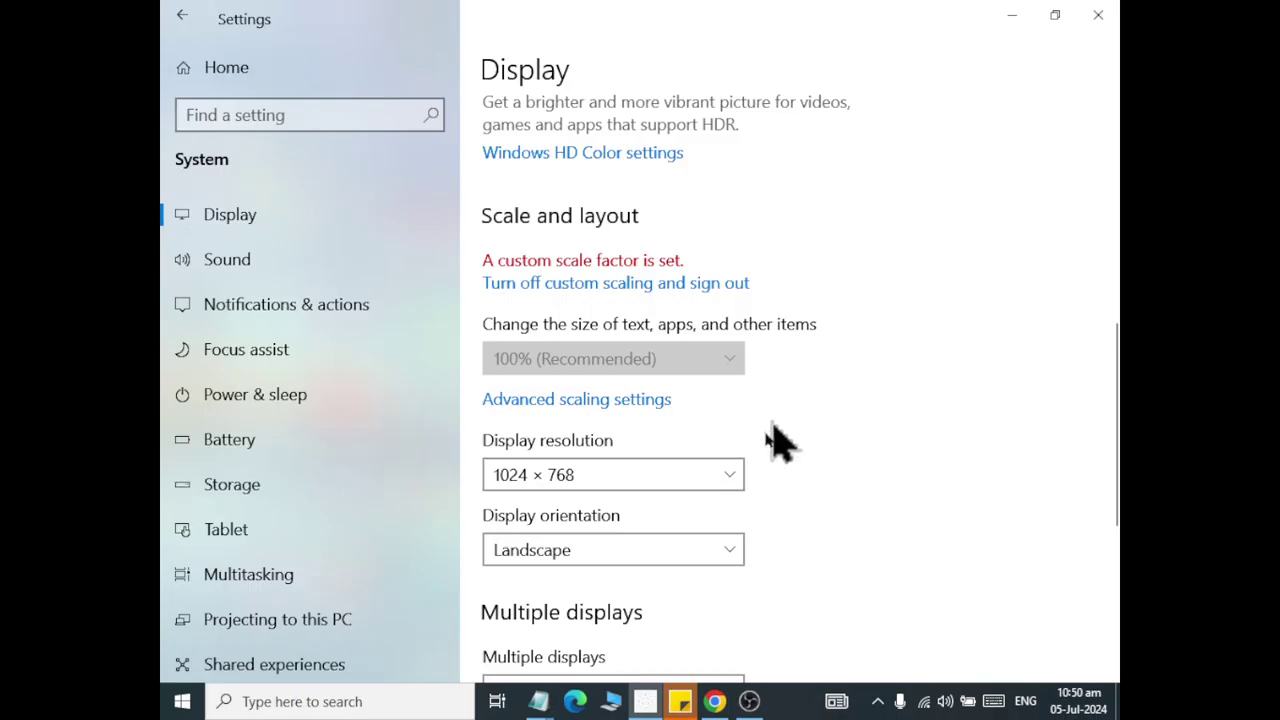
# View the open Notepad document at the reduced resolution and return to the Display settings.
pyautogui.click(538, 701)
pyautogui.click(536, 360)
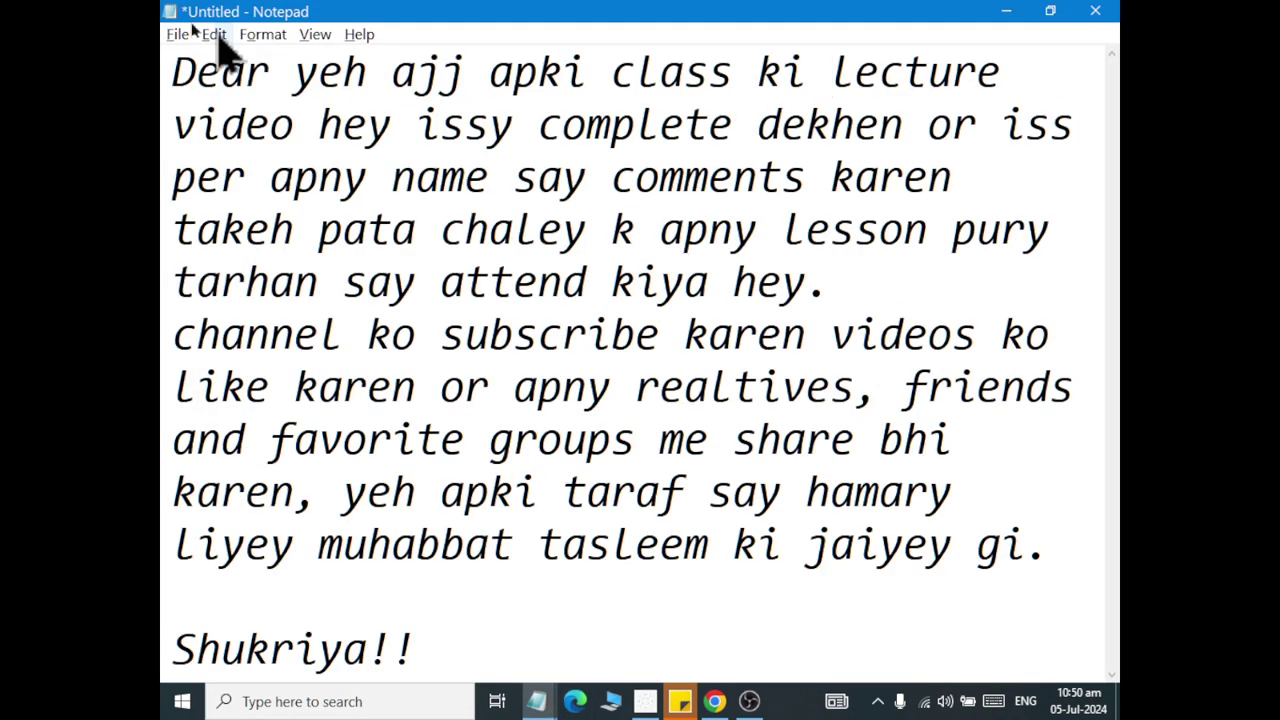
pyautogui.click(1006, 11)
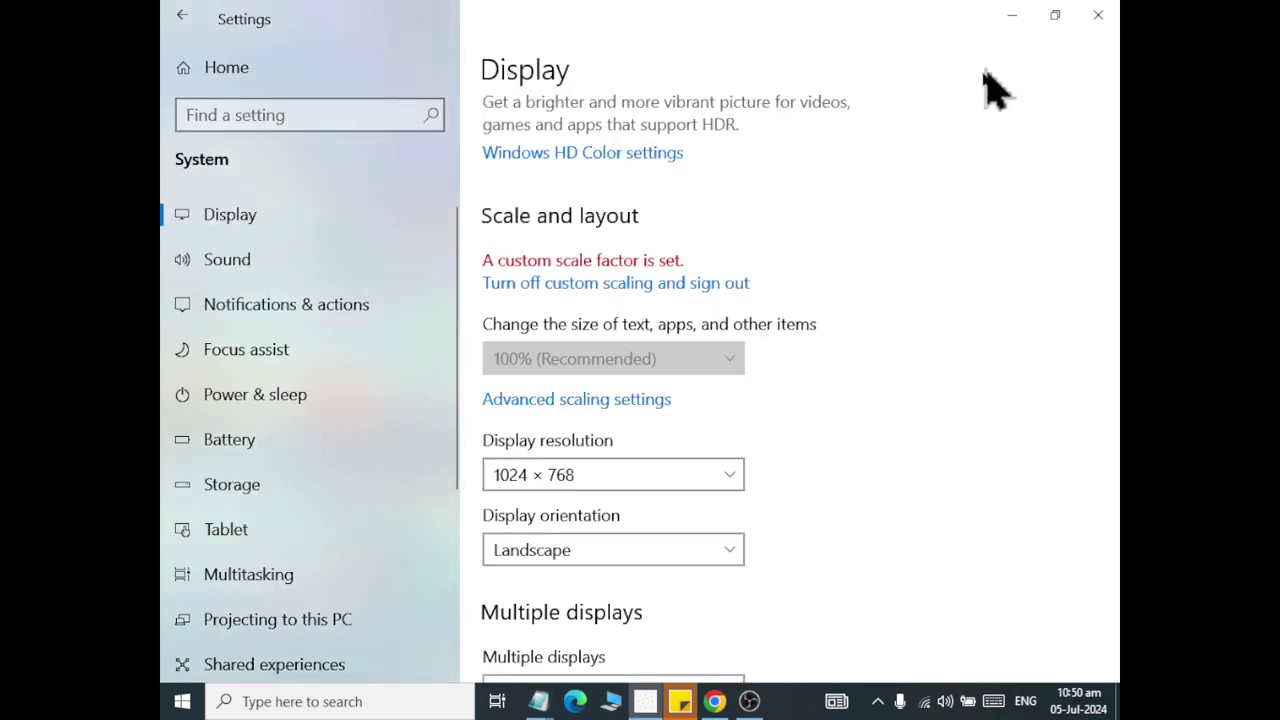
# Restore the display resolution to 1600 × 900.
pyautogui.click(610, 476)
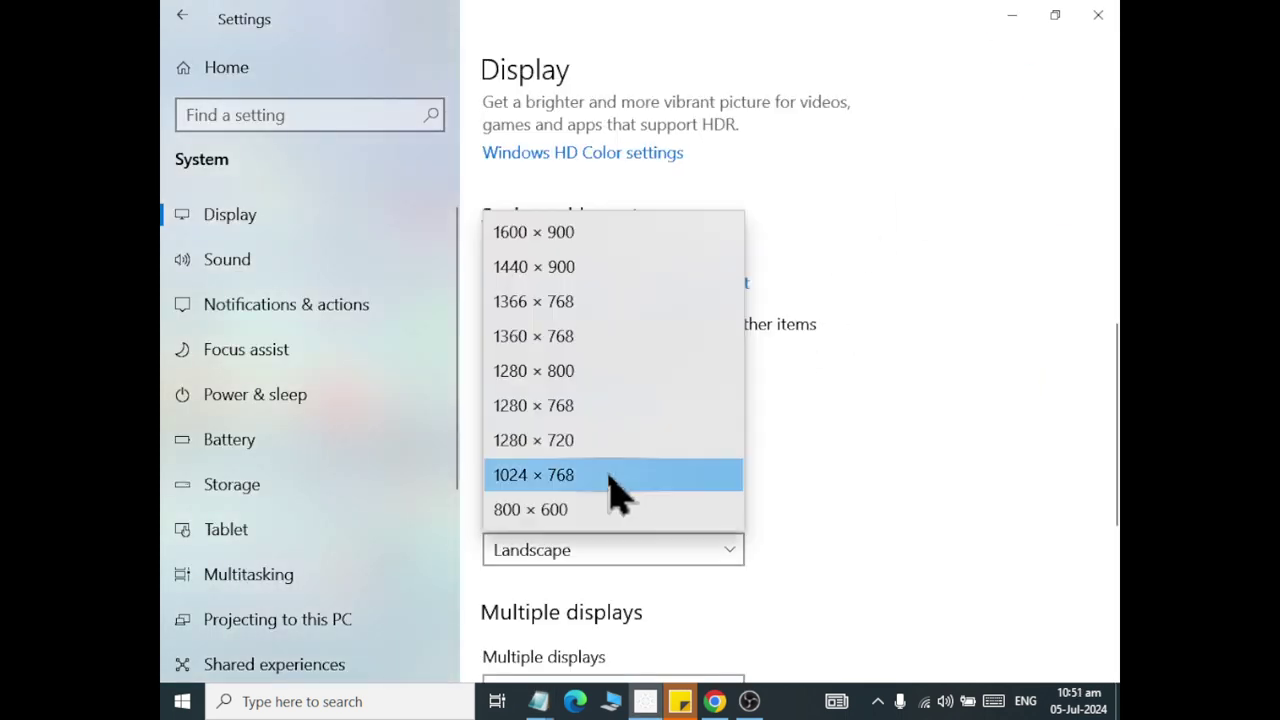
pyautogui.click(629, 231)
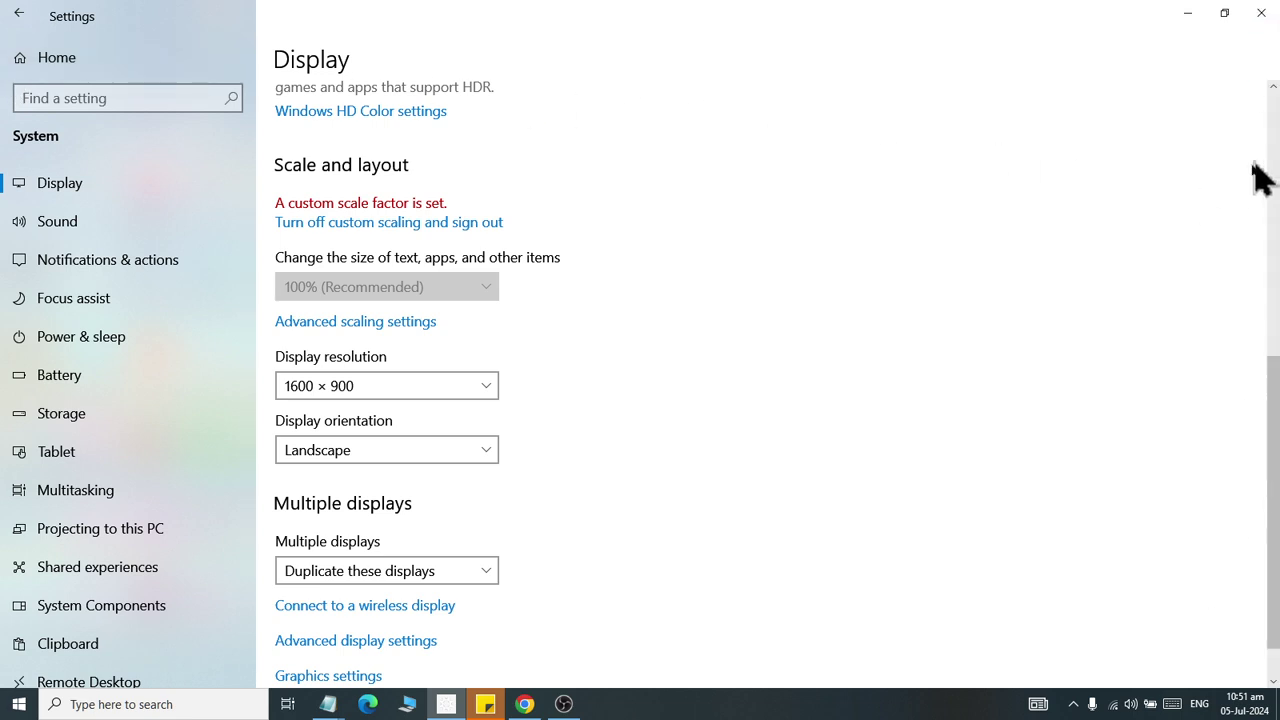
pyautogui.moveTo(485, 704)
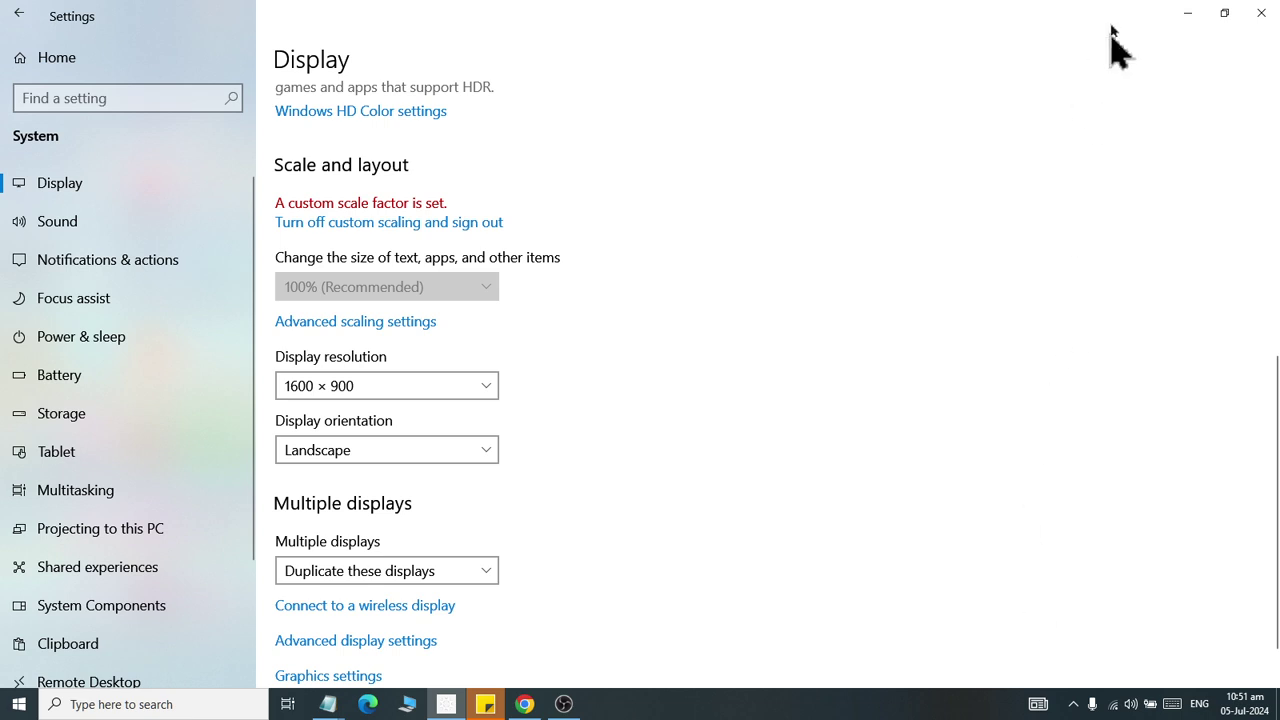
# Review the display orientation options and try switching from Landscape to Portrait.
pyautogui.click(356, 462)
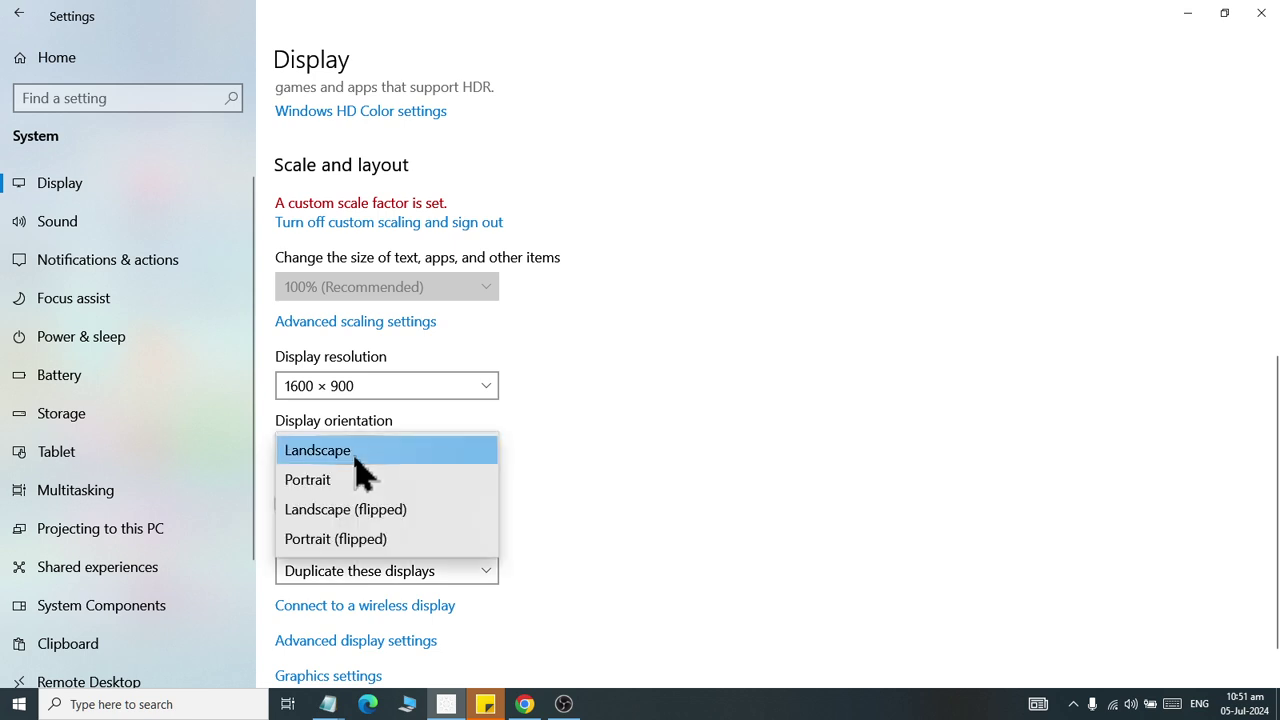
pyautogui.click(480, 450)
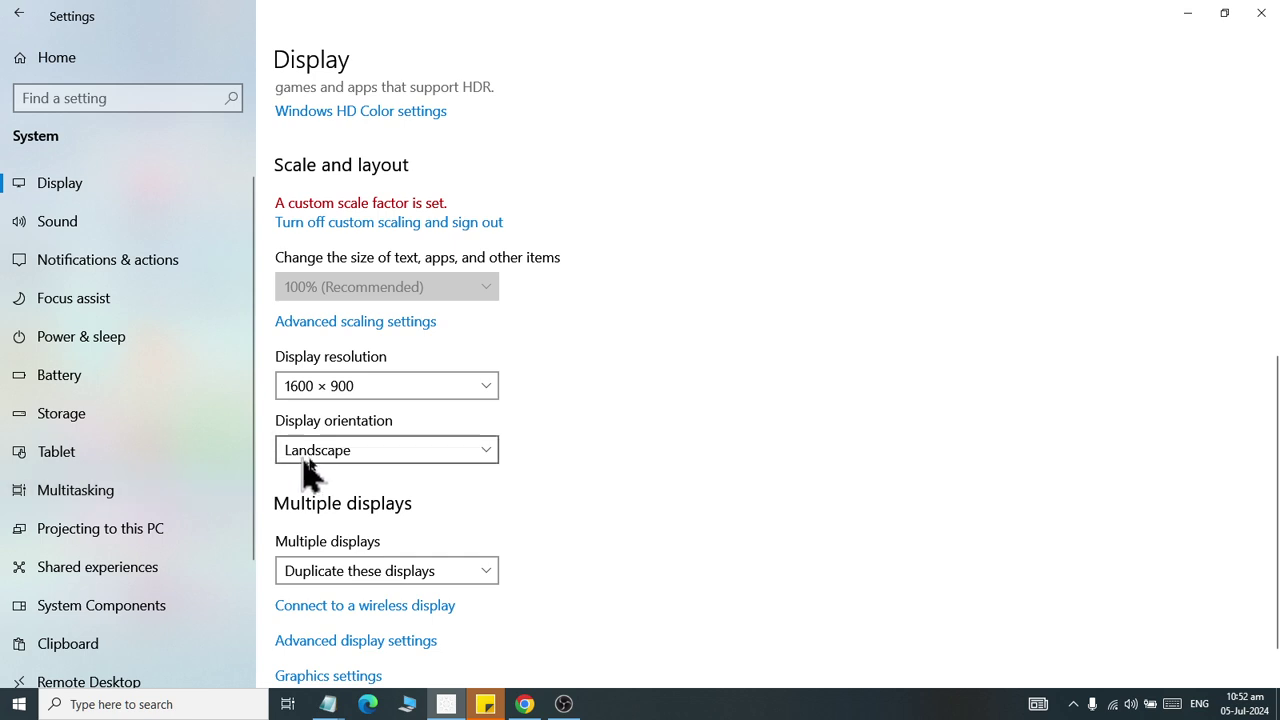
pyautogui.click(383, 450)
pyautogui.click(383, 455)
pyautogui.click(374, 458)
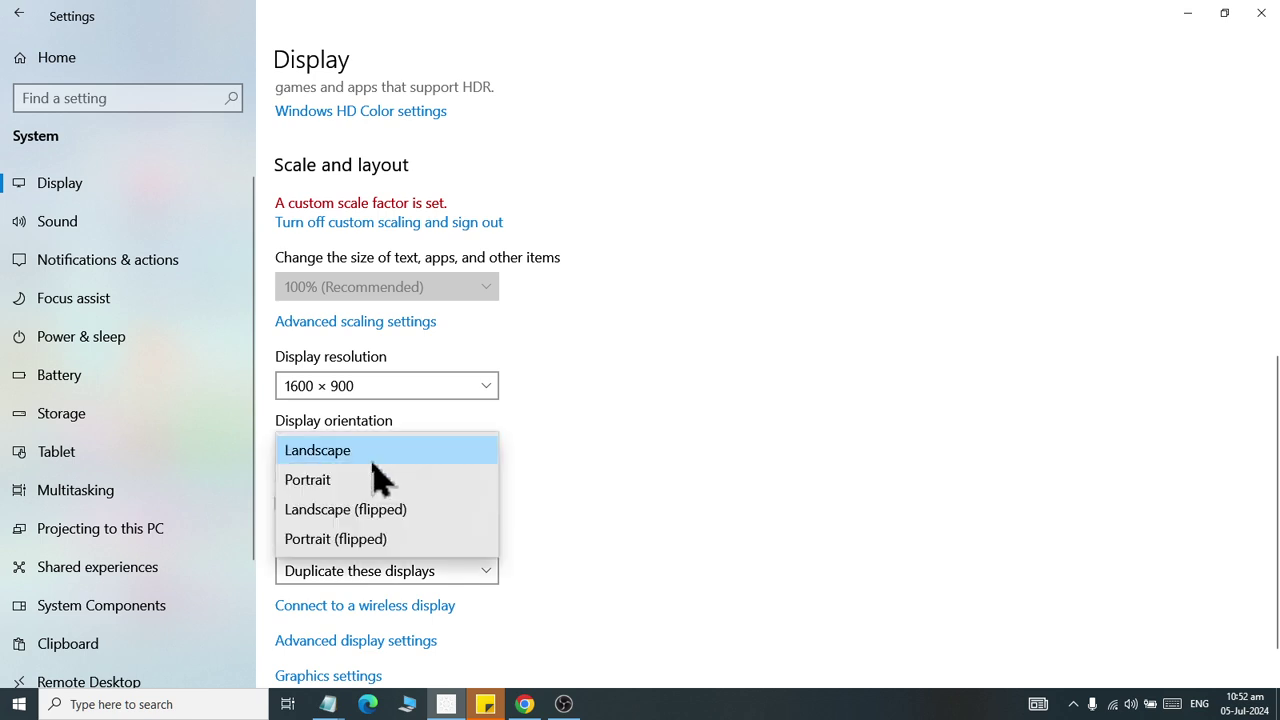
pyautogui.click(356, 486)
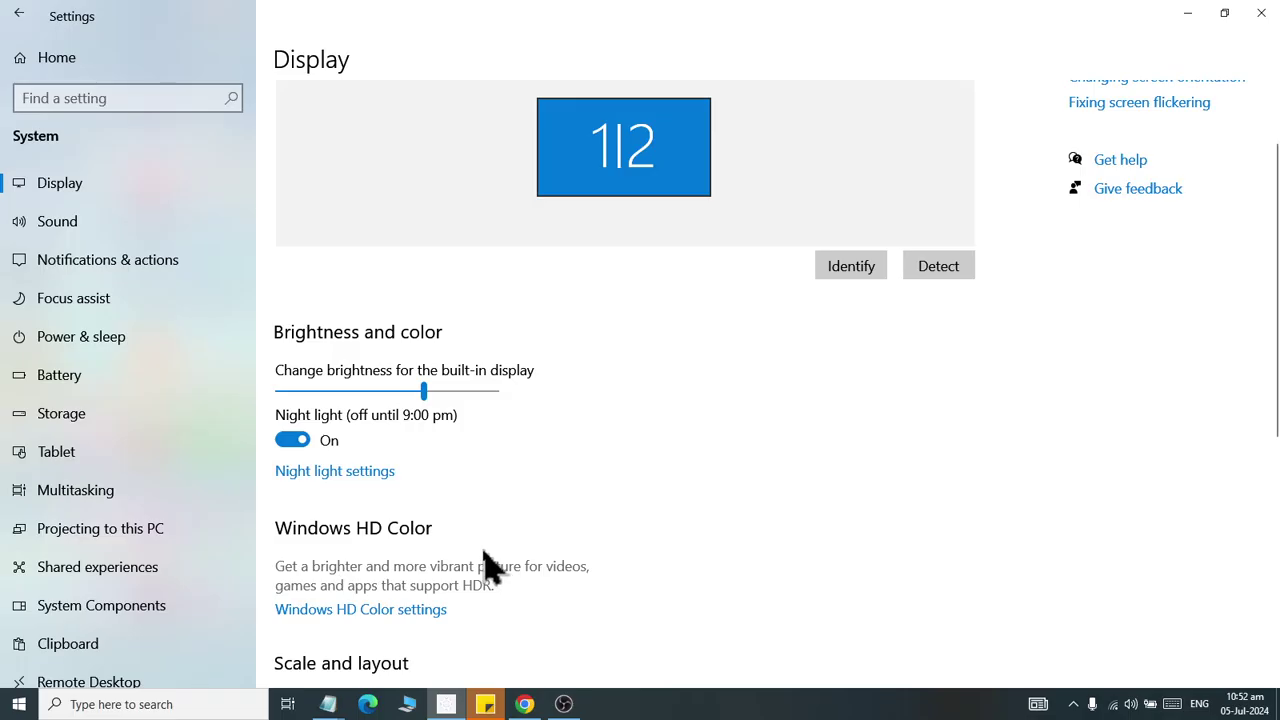
# In the Scale and layout section, set the display orientation to Portrait.
pyautogui.scroll(-3, 420, 538)
pyautogui.scroll(-3, 424, 540)
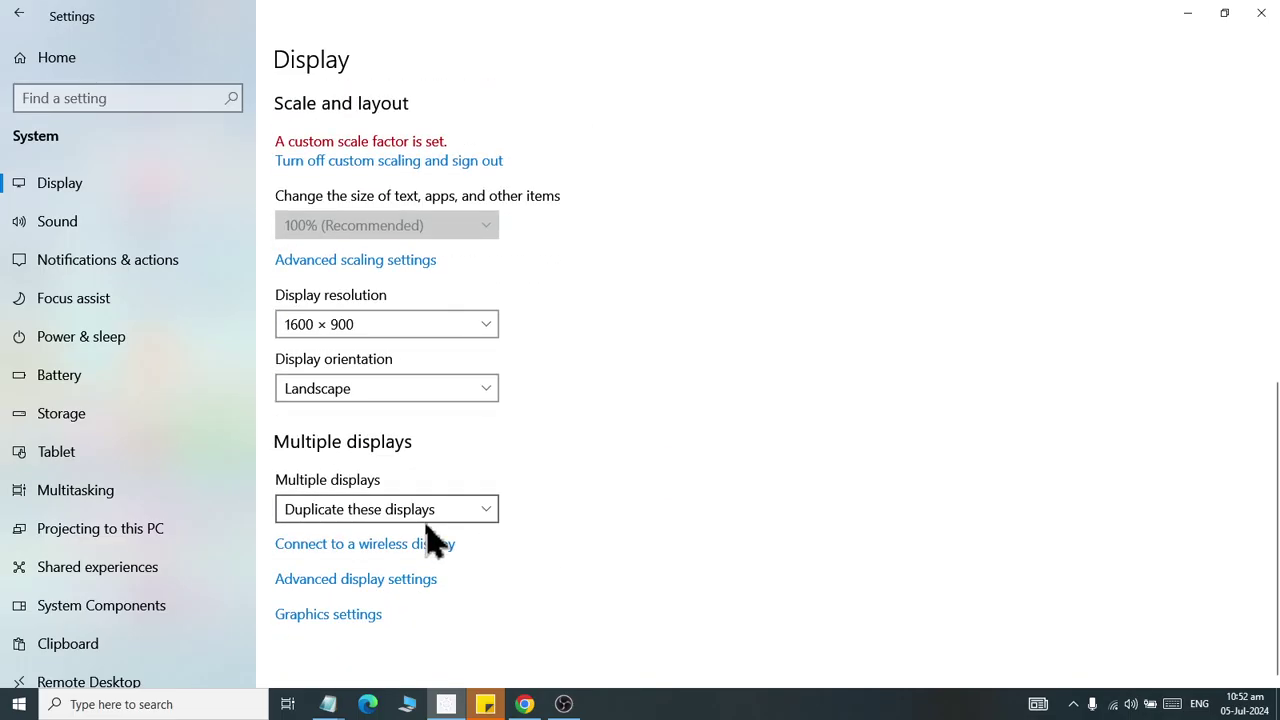
pyautogui.click(412, 394)
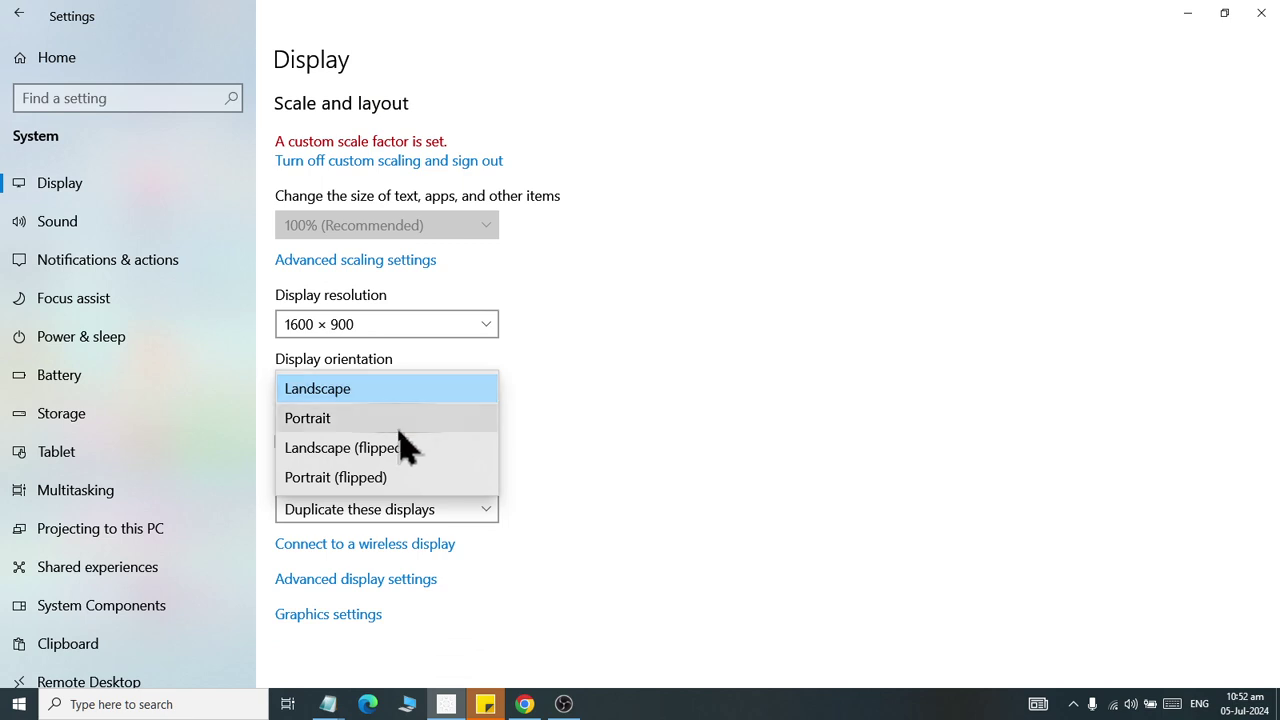
pyautogui.click(399, 428)
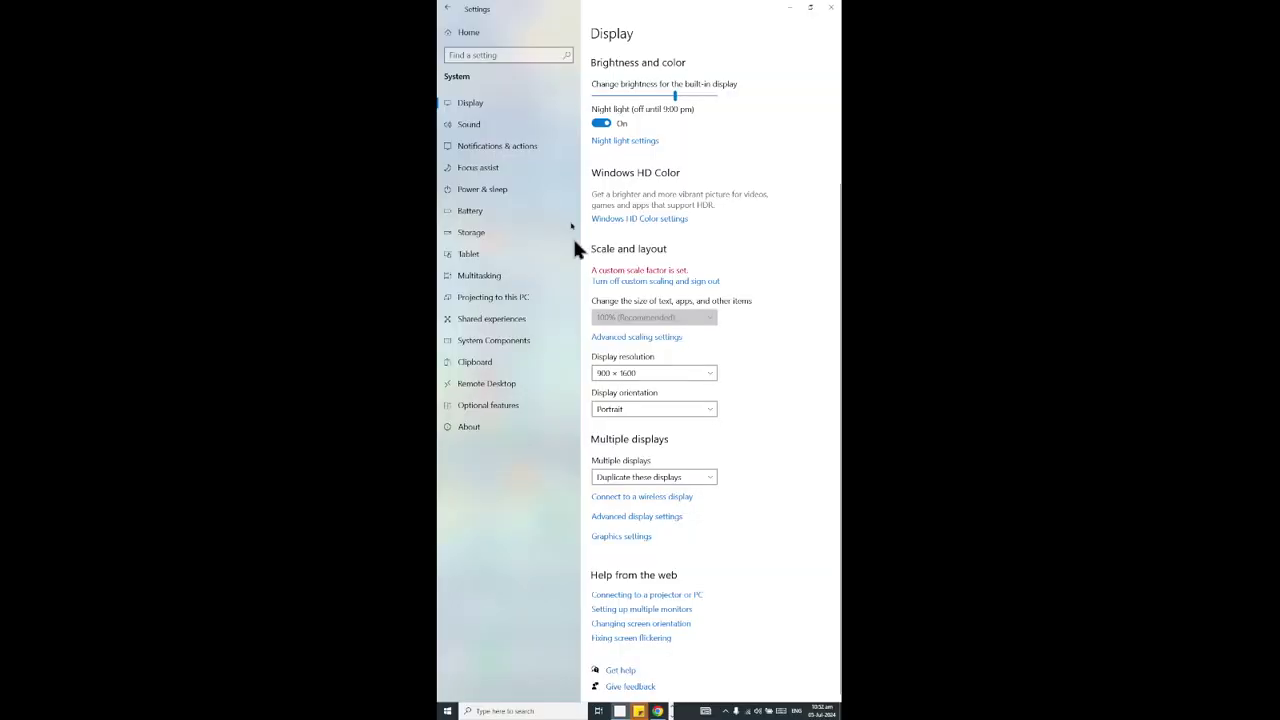
# View the desktop in portrait orientation and return to the Display settings.
pyautogui.click(787, 8)
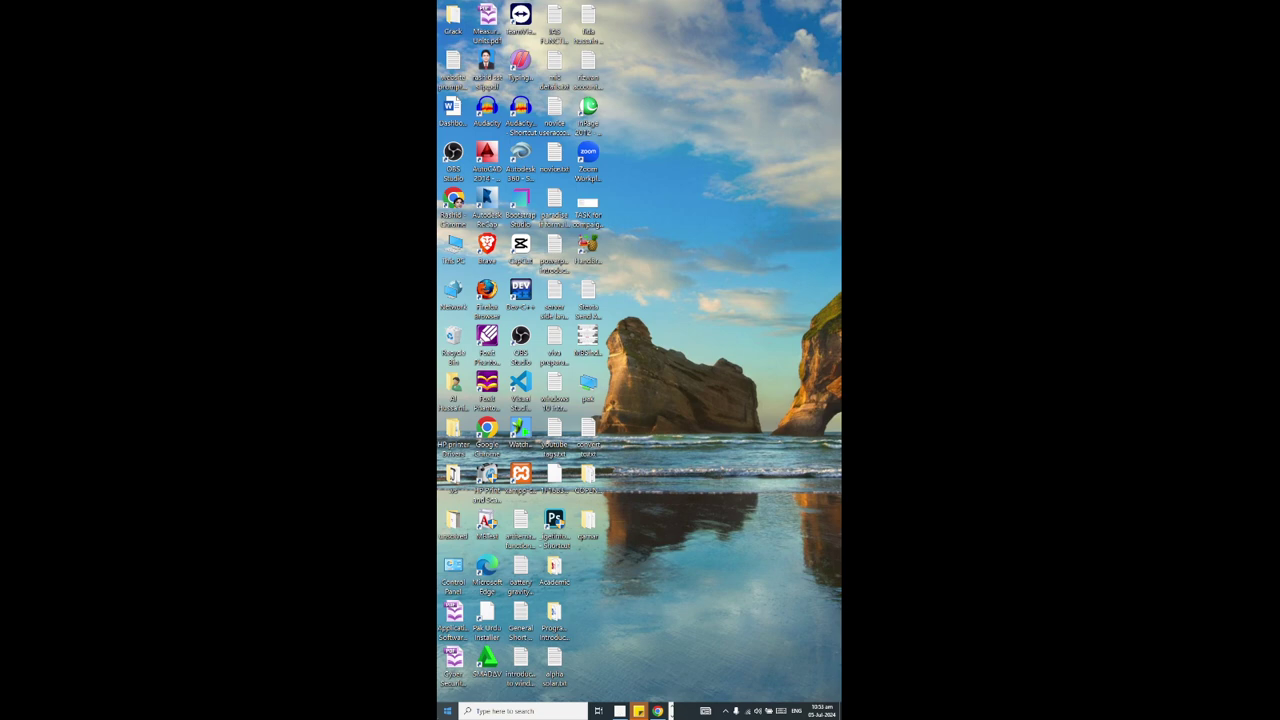
pyautogui.rightClick(750, 187)
pyautogui.click(739, 338)
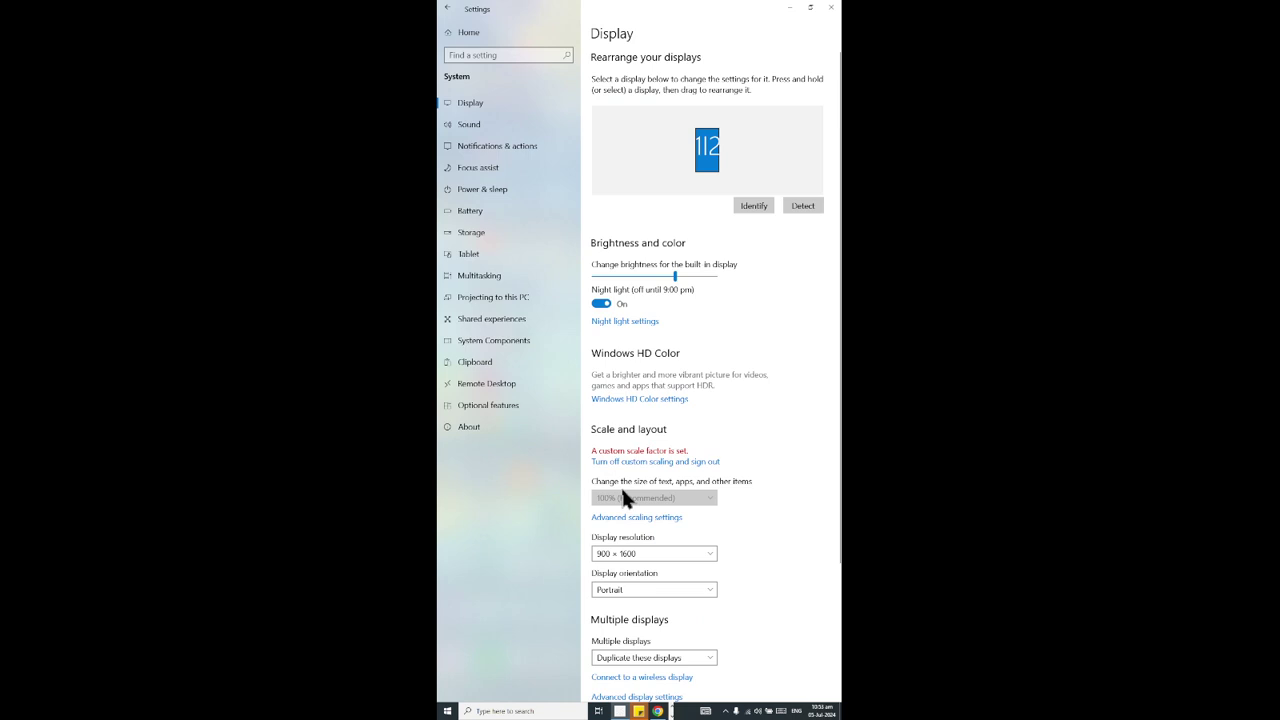
# Set the display orientation back to Landscape and keep the changes.
pyautogui.click(646, 589)
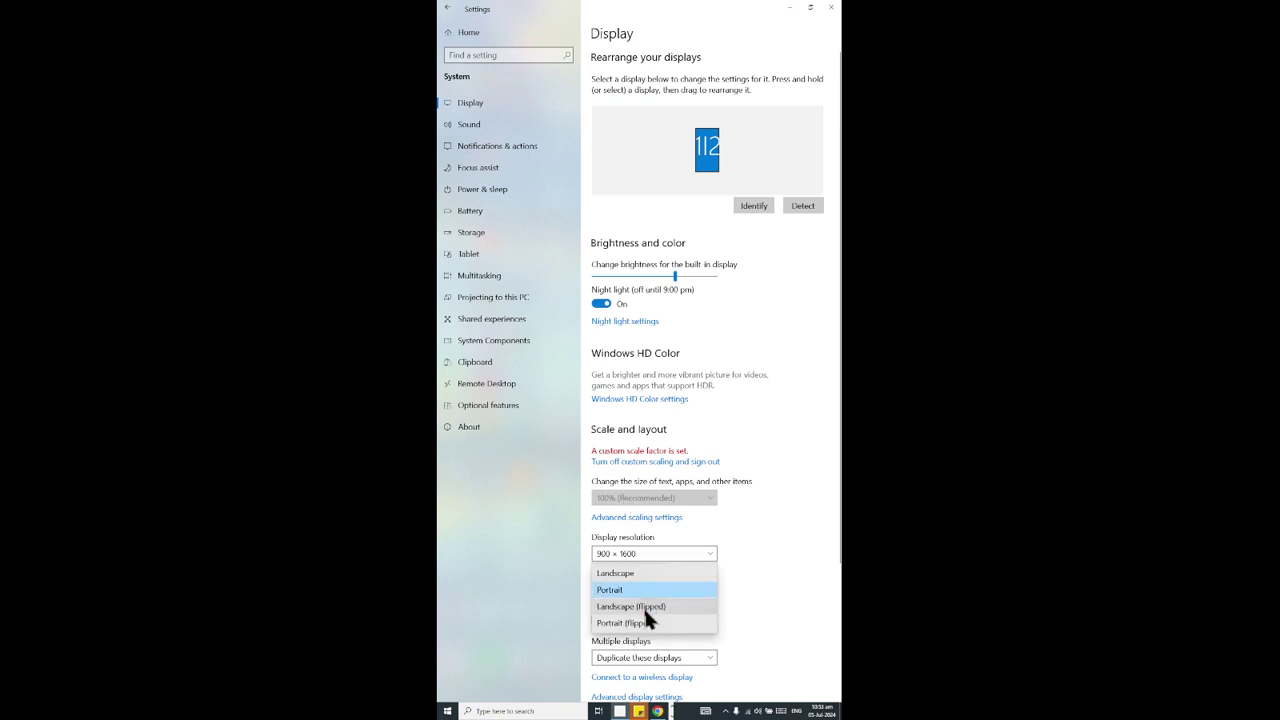
pyautogui.click(635, 572)
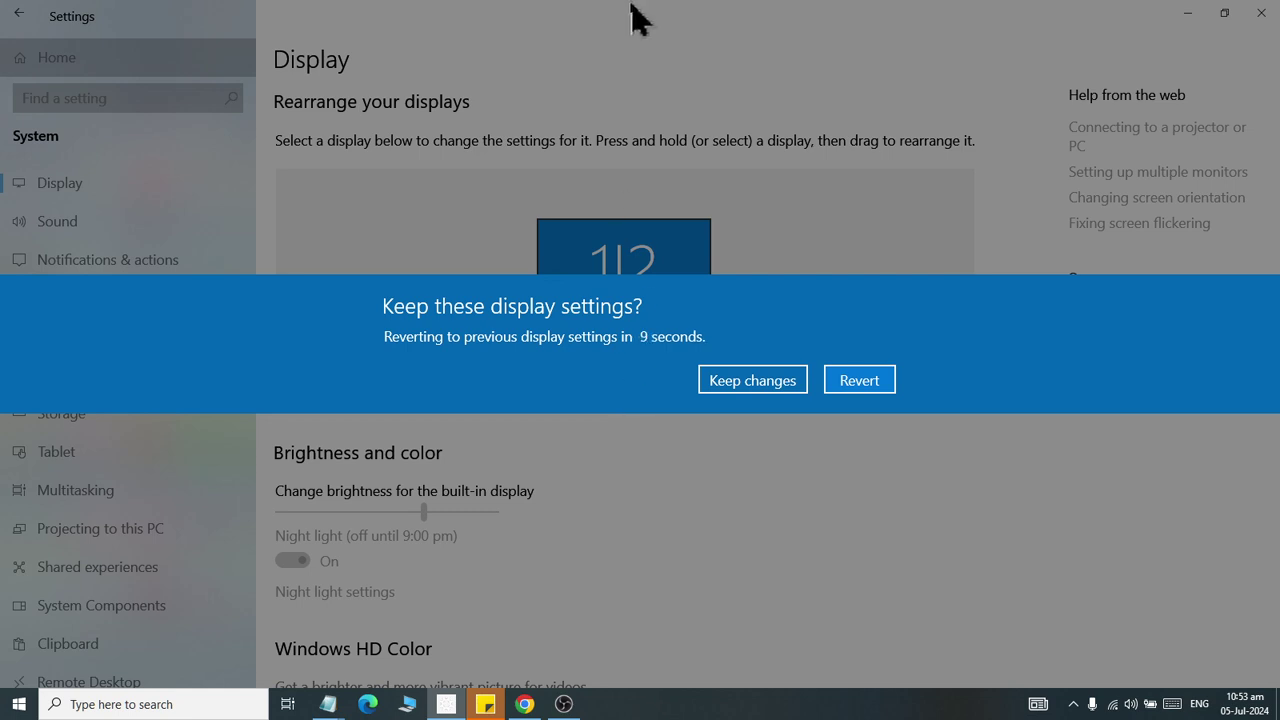
pyautogui.click(773, 386)
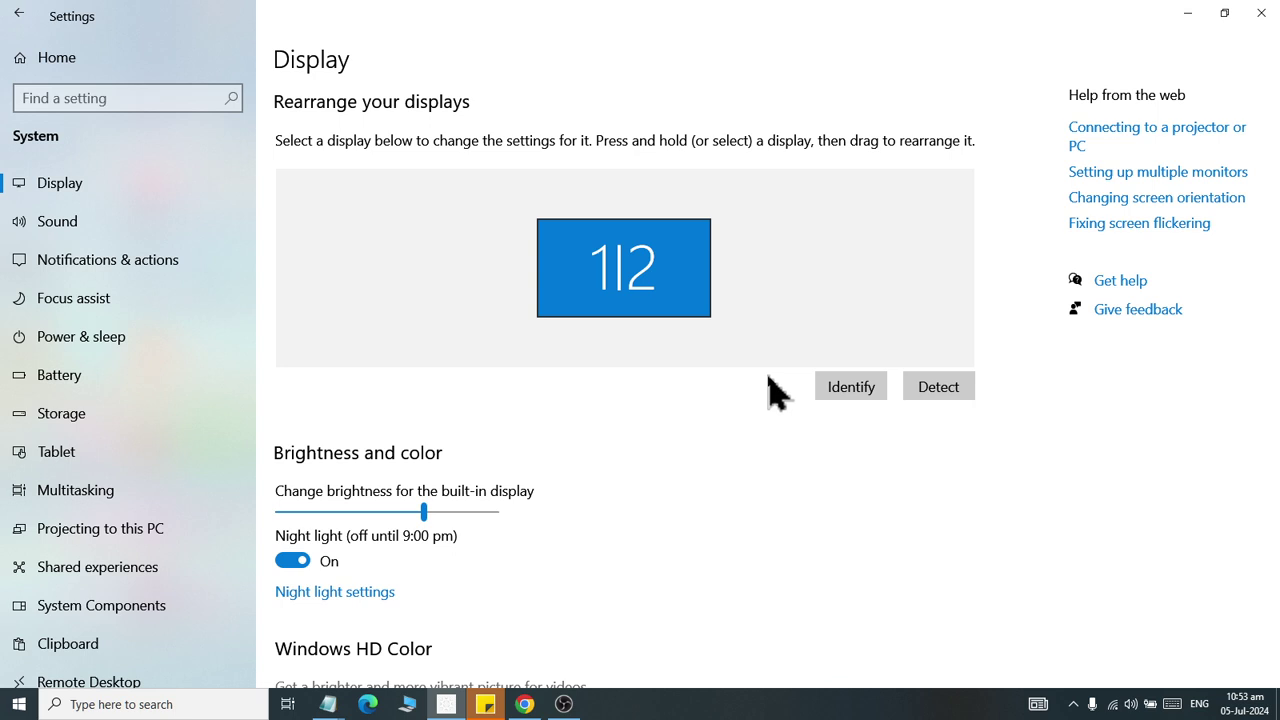
# Launch WordPad with the Run command wordpad, view its blank page in landscape orientation, and close it.
pyautogui.press('super+r')
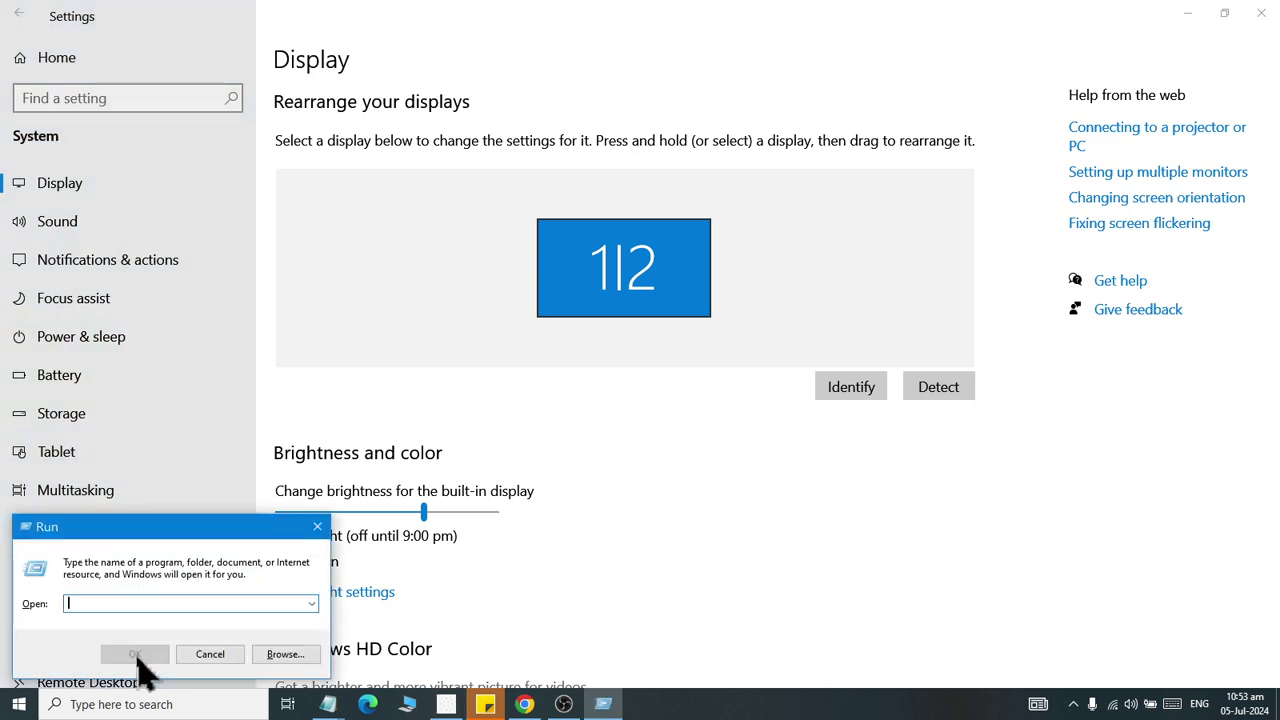
pyautogui.write('worpad')
pyautogui.press('Return')
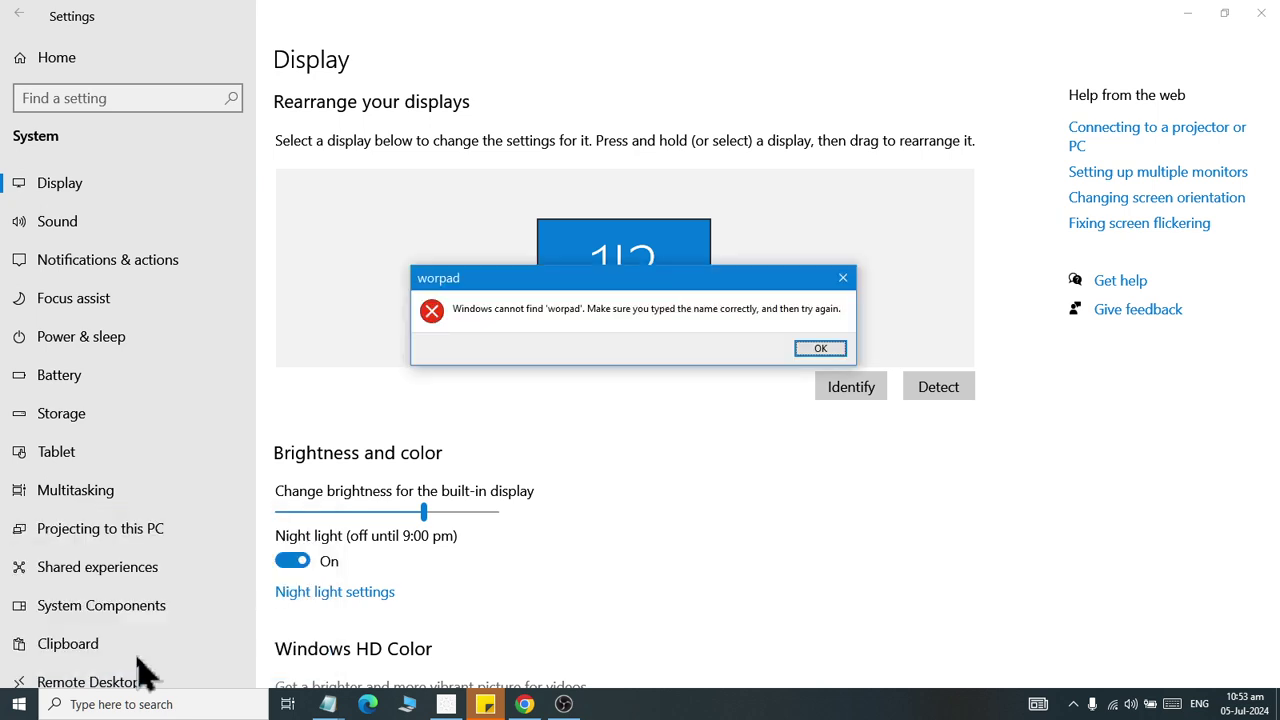
pyautogui.press('Return')
pyautogui.write('wordpad')
pyautogui.press('Return')
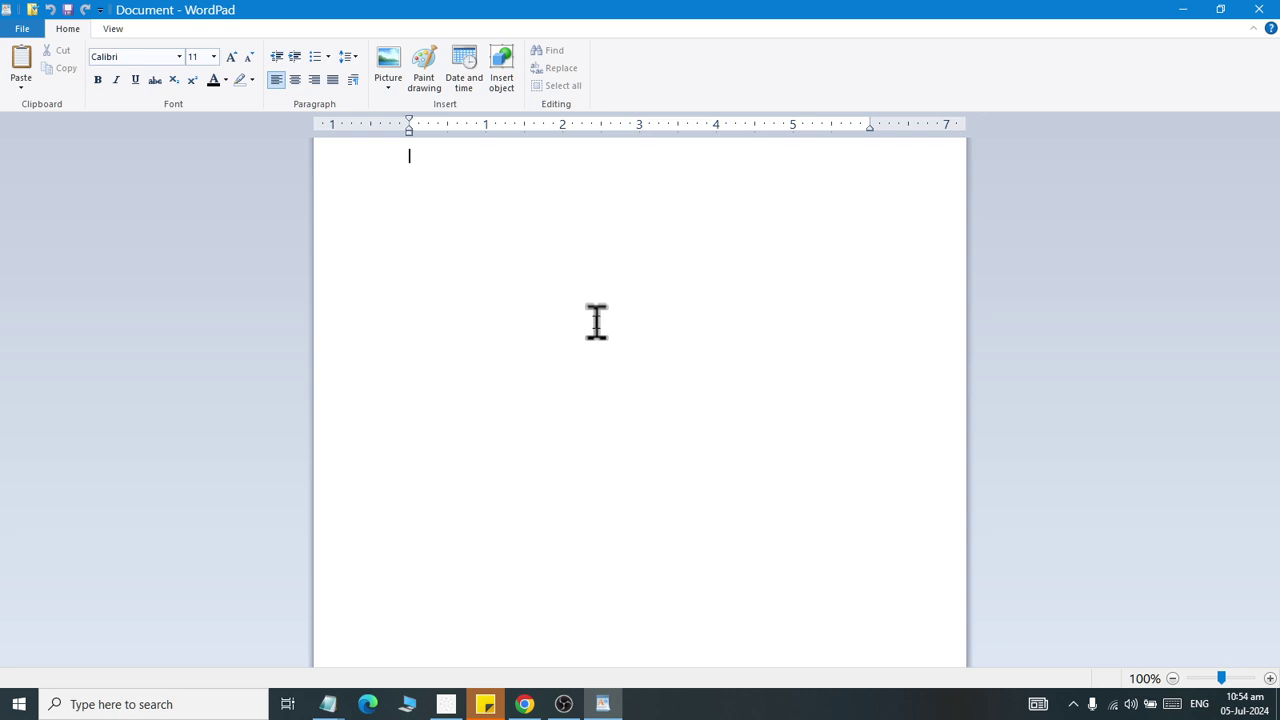
pyautogui.click(1250, 12)
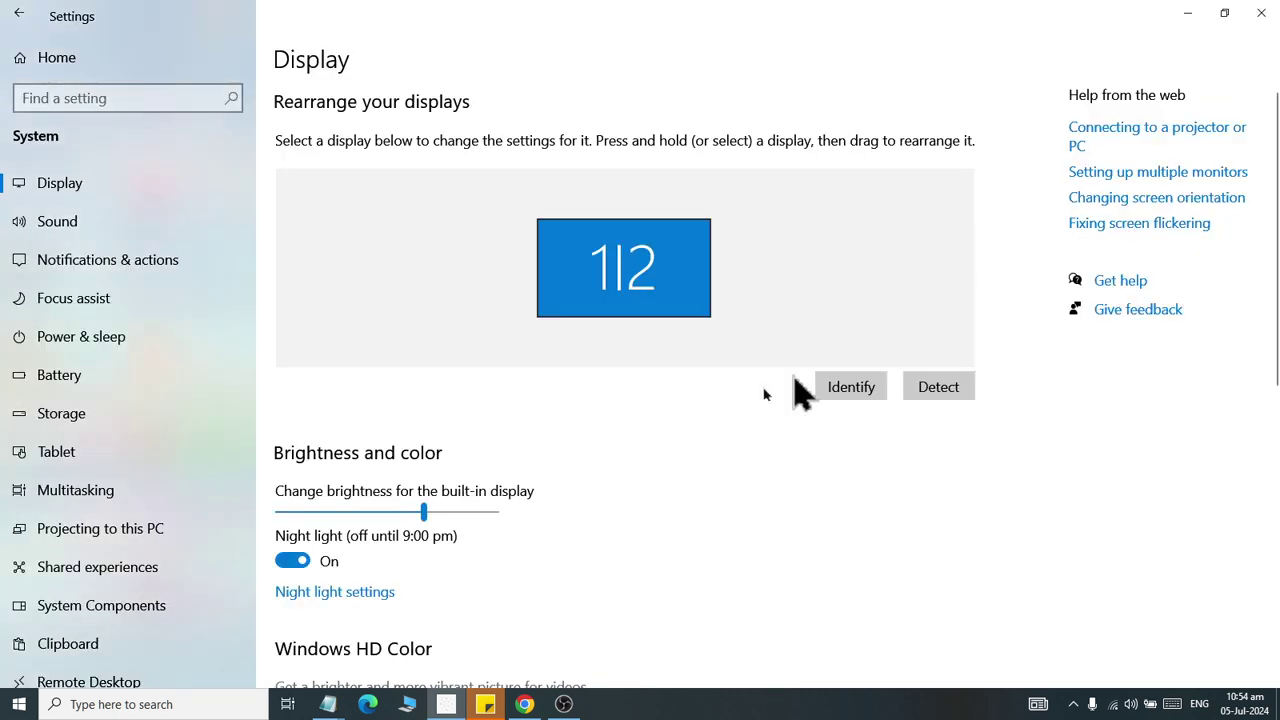
# Review the display orientation options, keeping Landscape selected.
pyautogui.scroll(-6, 380, 571)
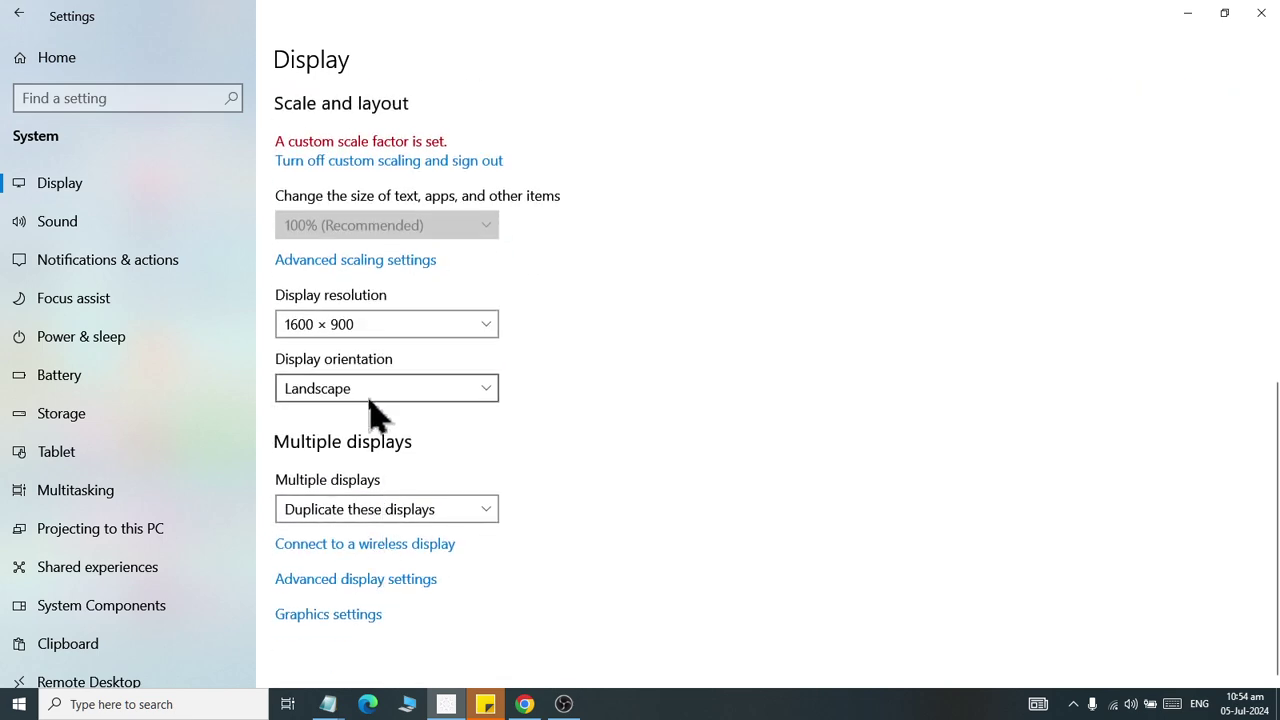
pyautogui.click(362, 399)
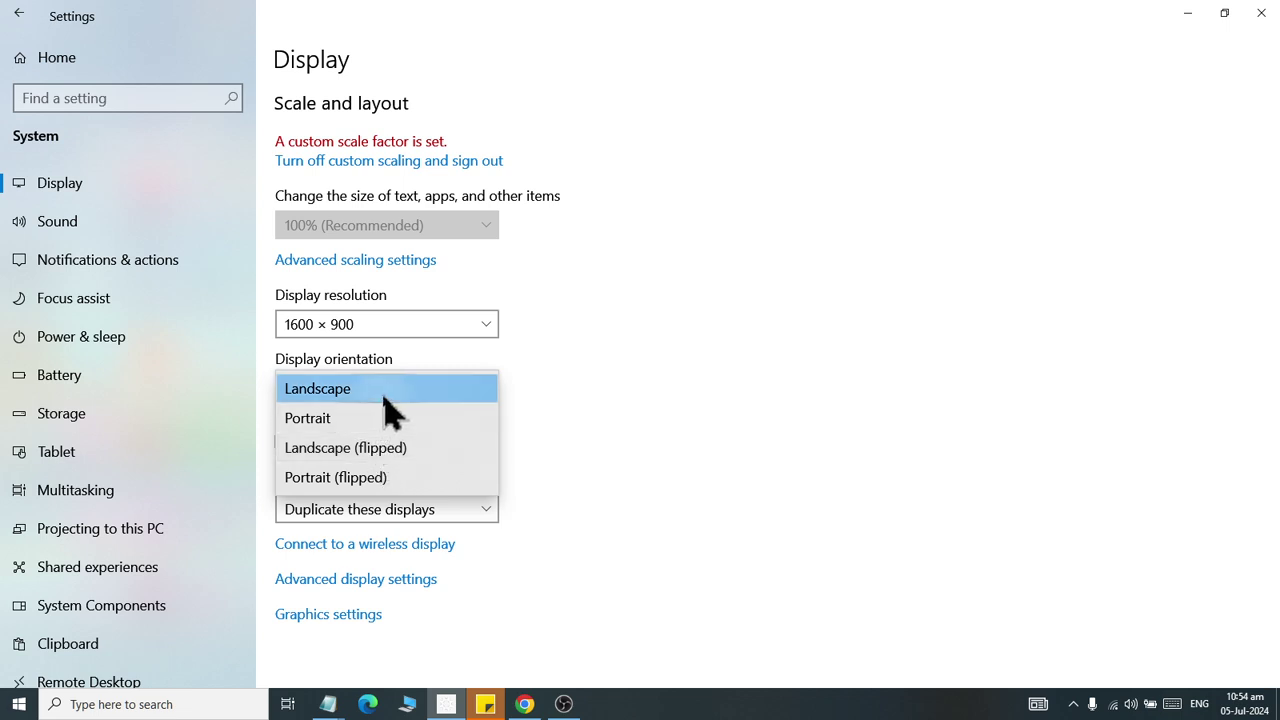
pyautogui.click(384, 398)
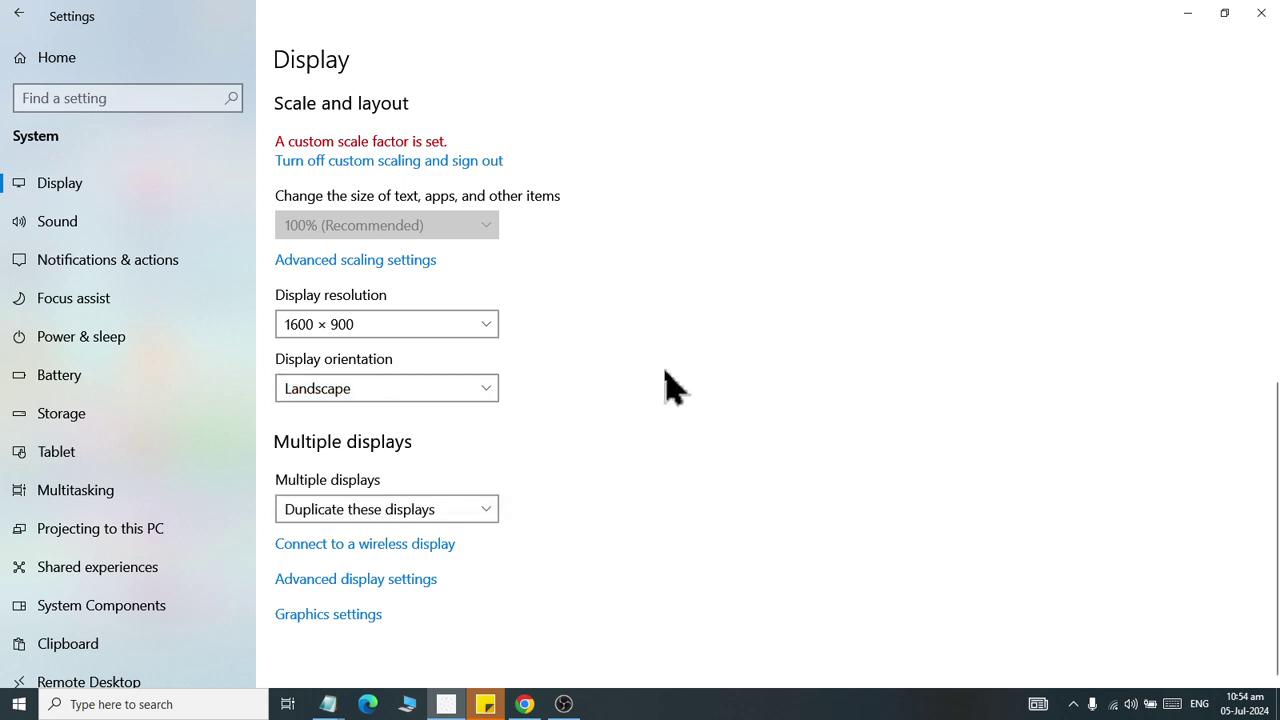
pyautogui.click(405, 400)
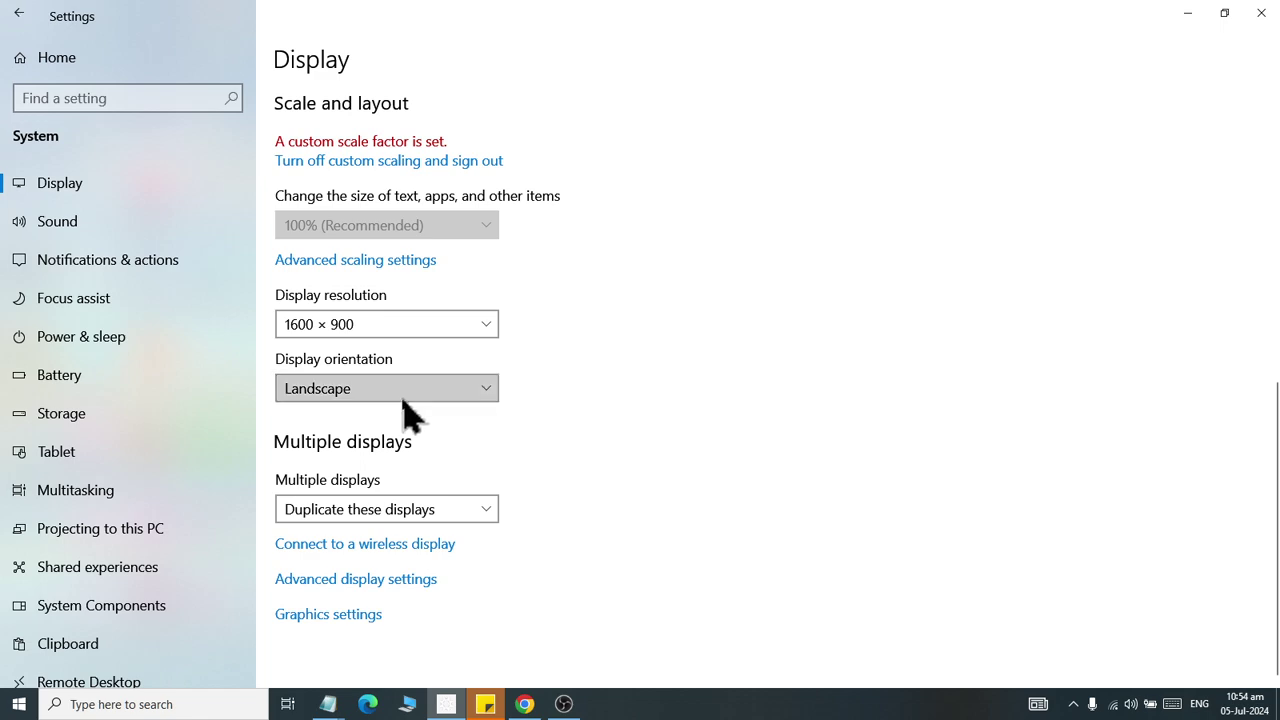
pyautogui.click(394, 449)
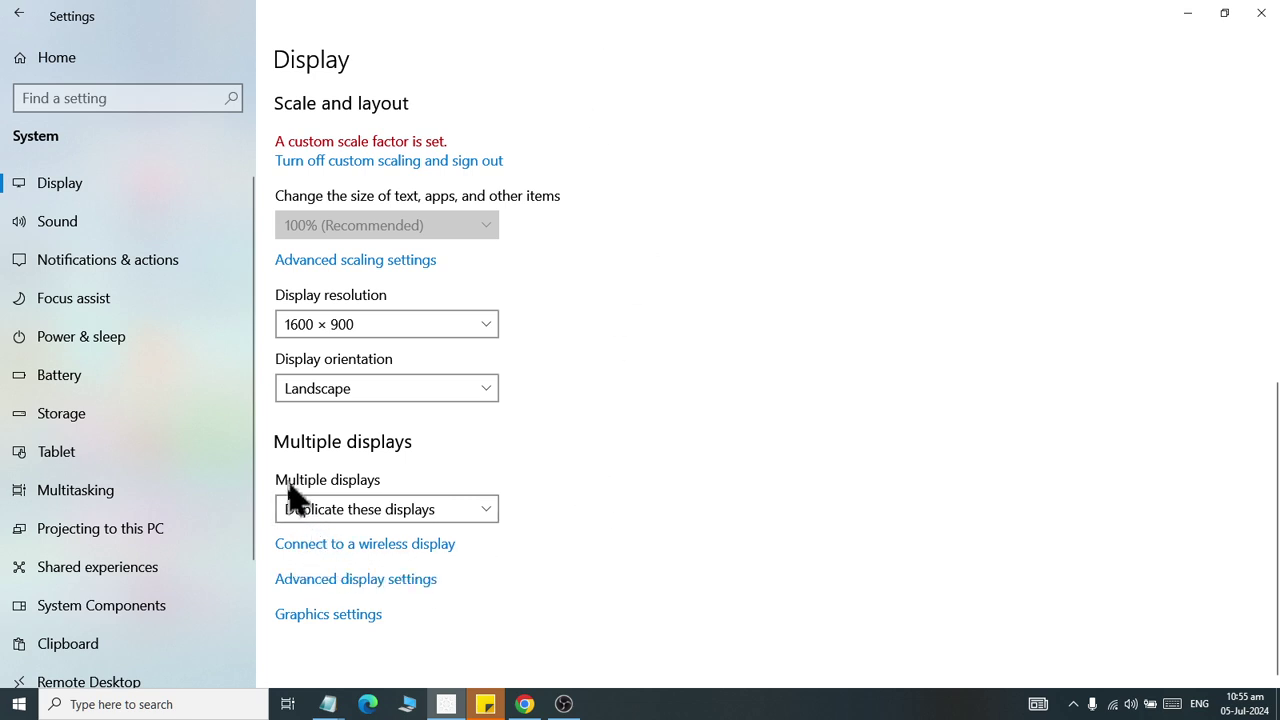
# Disconnect the SmartTV-b9c7 wireless display and connect to it again.
pyautogui.click(418, 546)
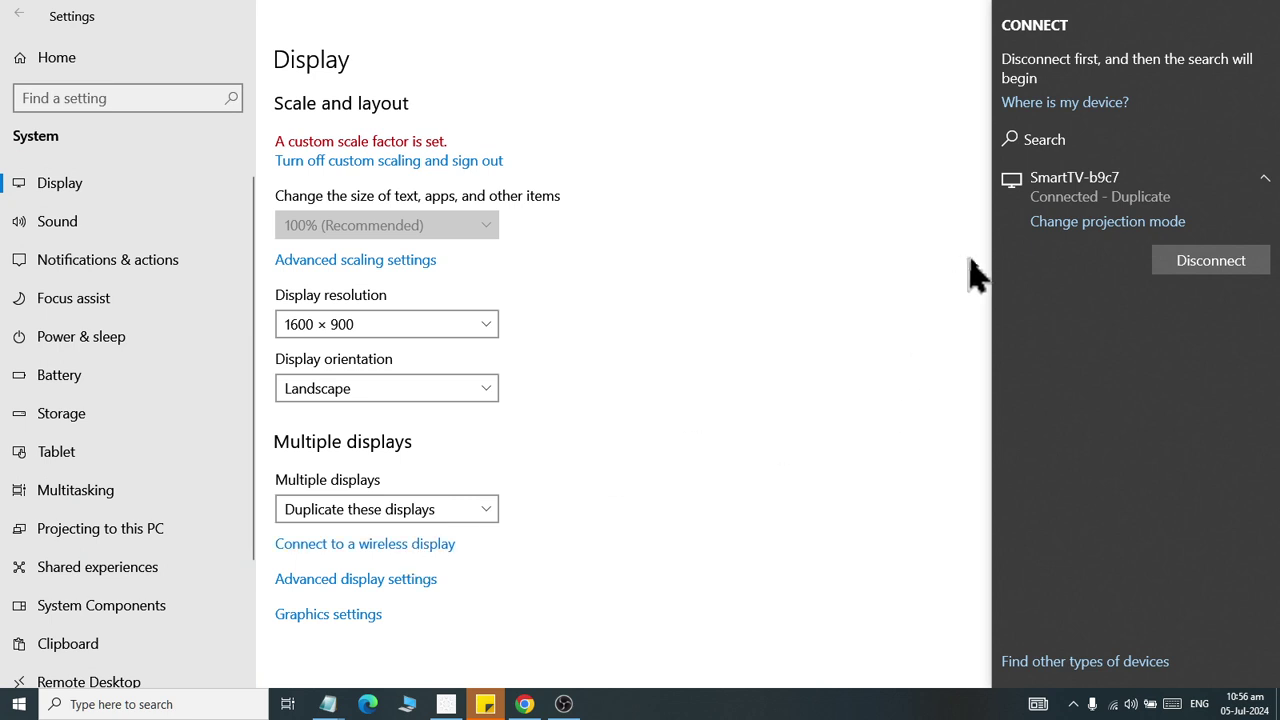
pyautogui.click(1076, 201)
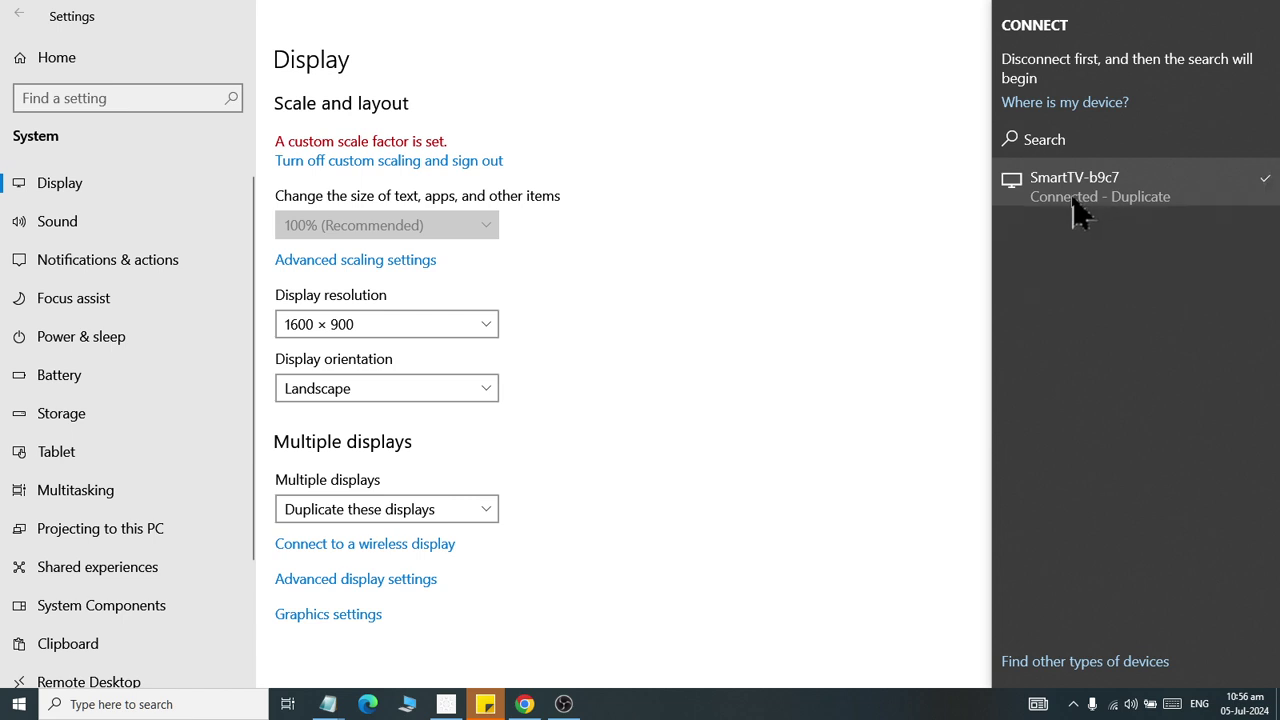
pyautogui.click(1077, 204)
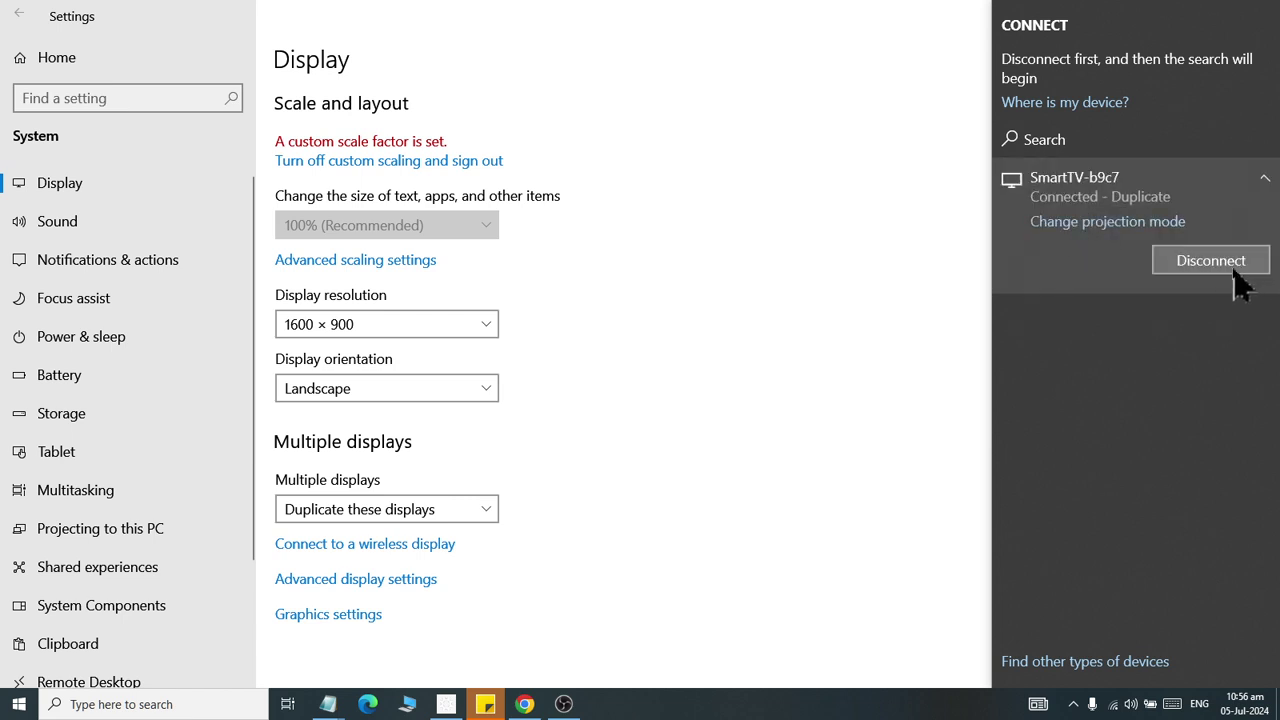
pyautogui.click(1236, 272)
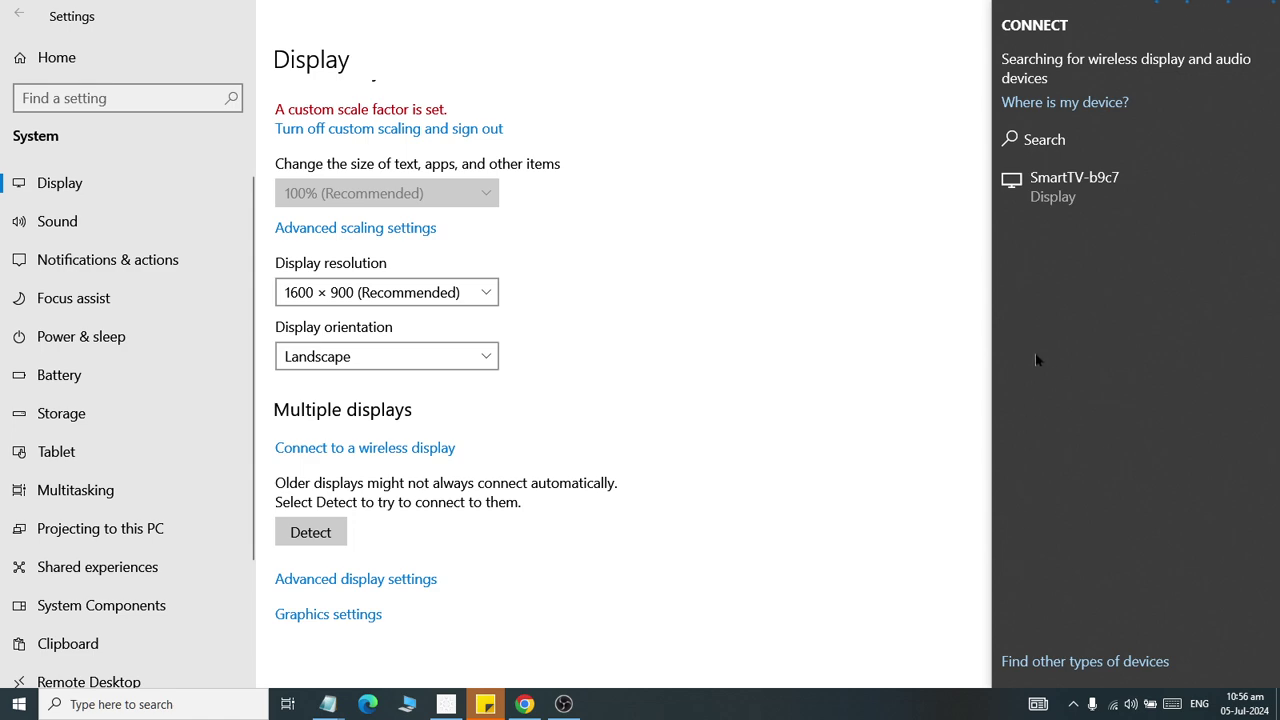
pyautogui.click(1062, 189)
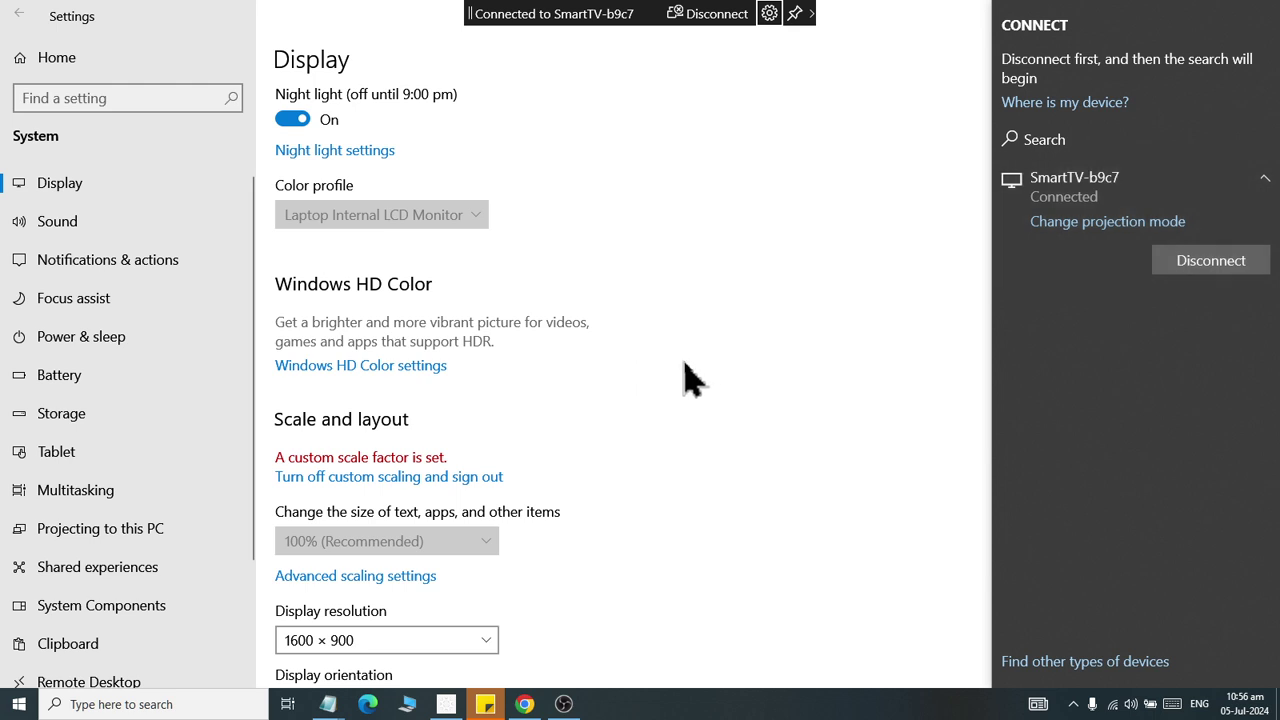
pyautogui.click(730, 379)
# Set the Multiple displays mode to Extend these displays and check the Start menu on the main screen.
pyautogui.scroll(-3, 735, 395)
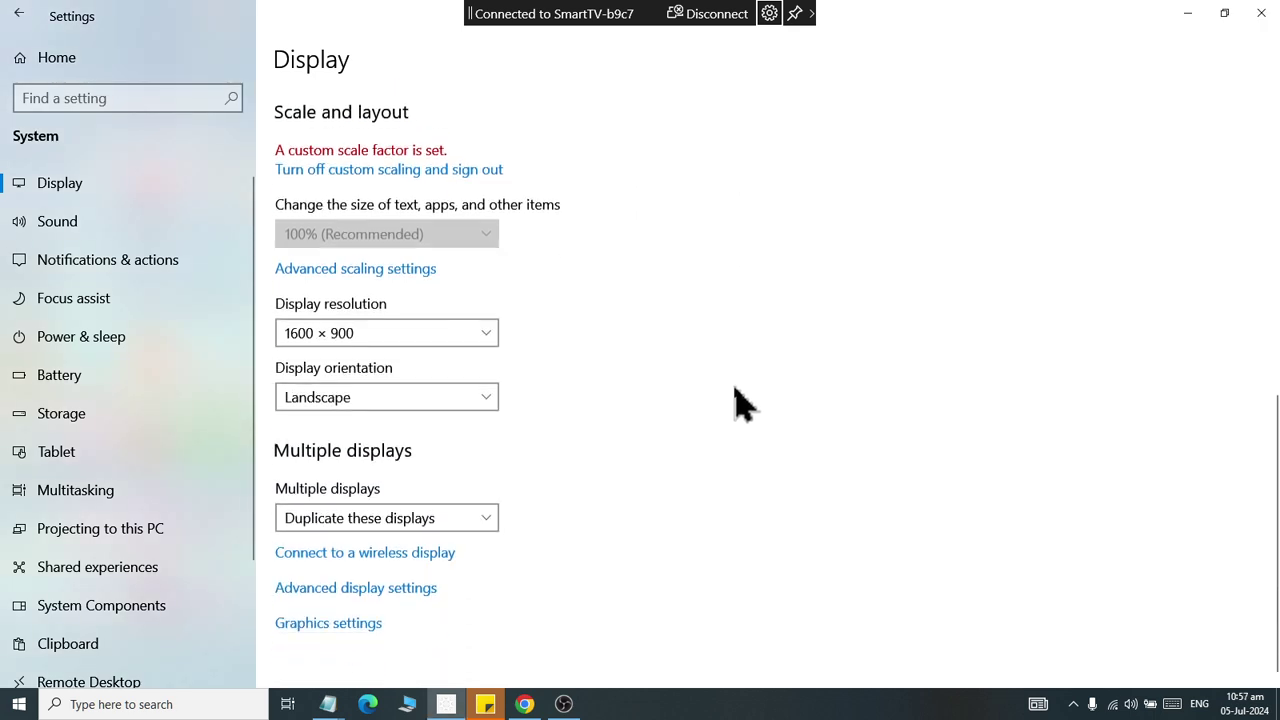
pyautogui.click(355, 512)
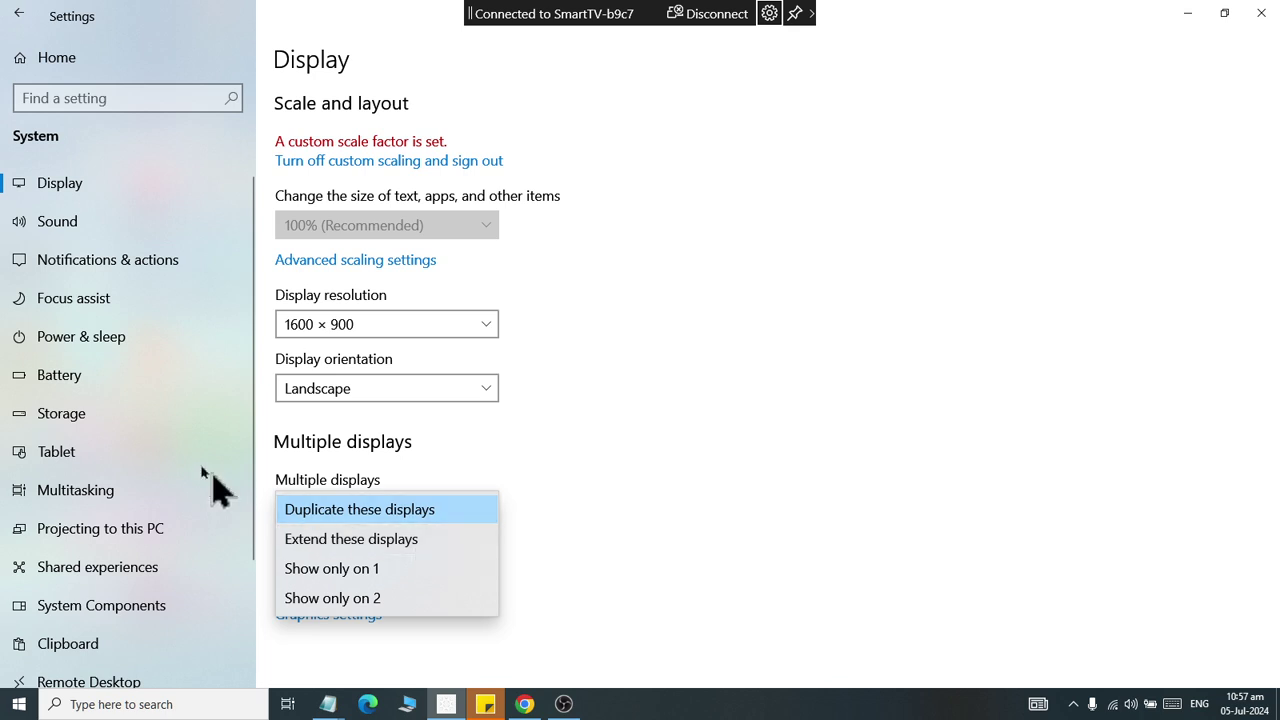
pyautogui.click(335, 538)
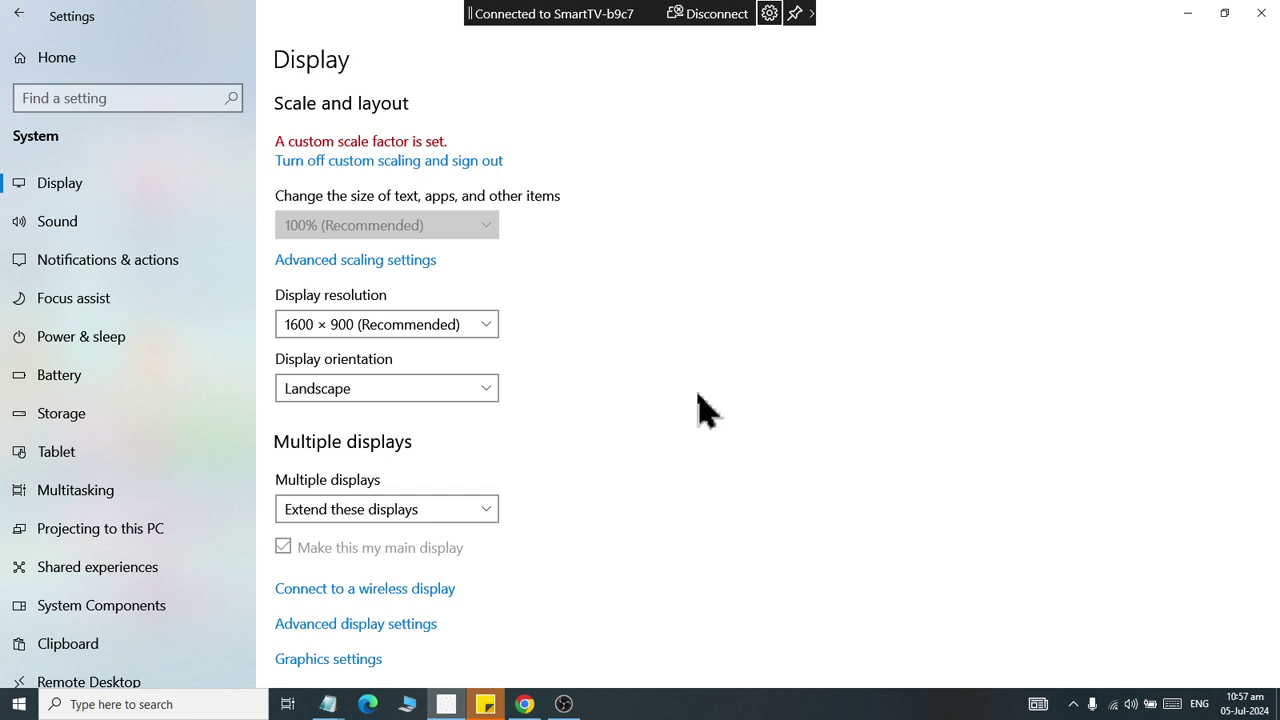
pyautogui.click(18, 704)
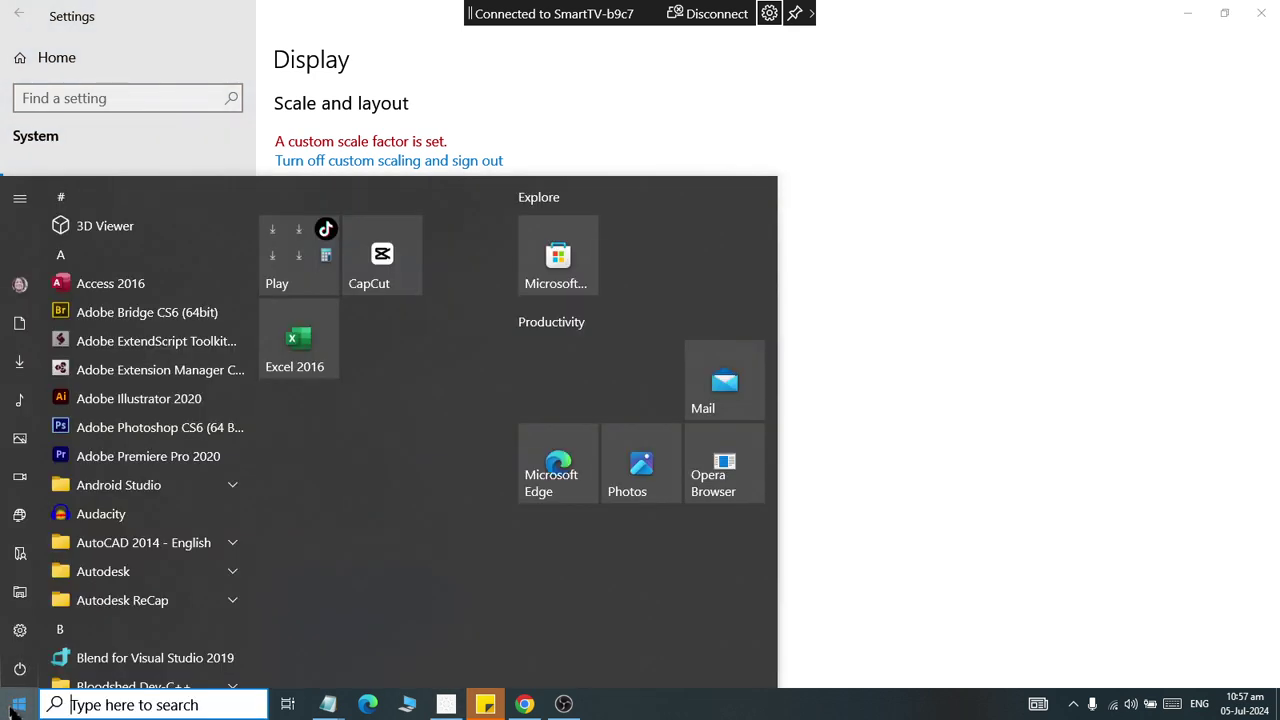
pyautogui.click(14, 706)
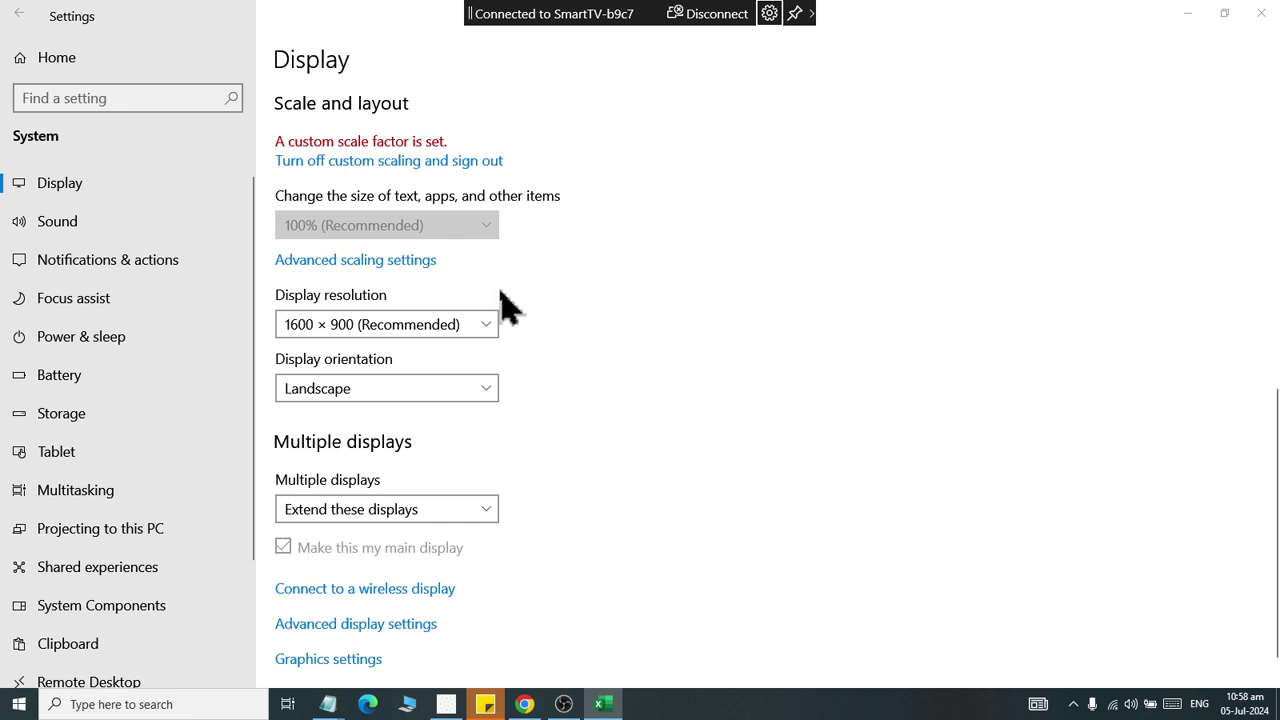
# Set the Multiple displays mode back to Duplicate these displays and close the open Excel window.
pyautogui.click(421, 516)
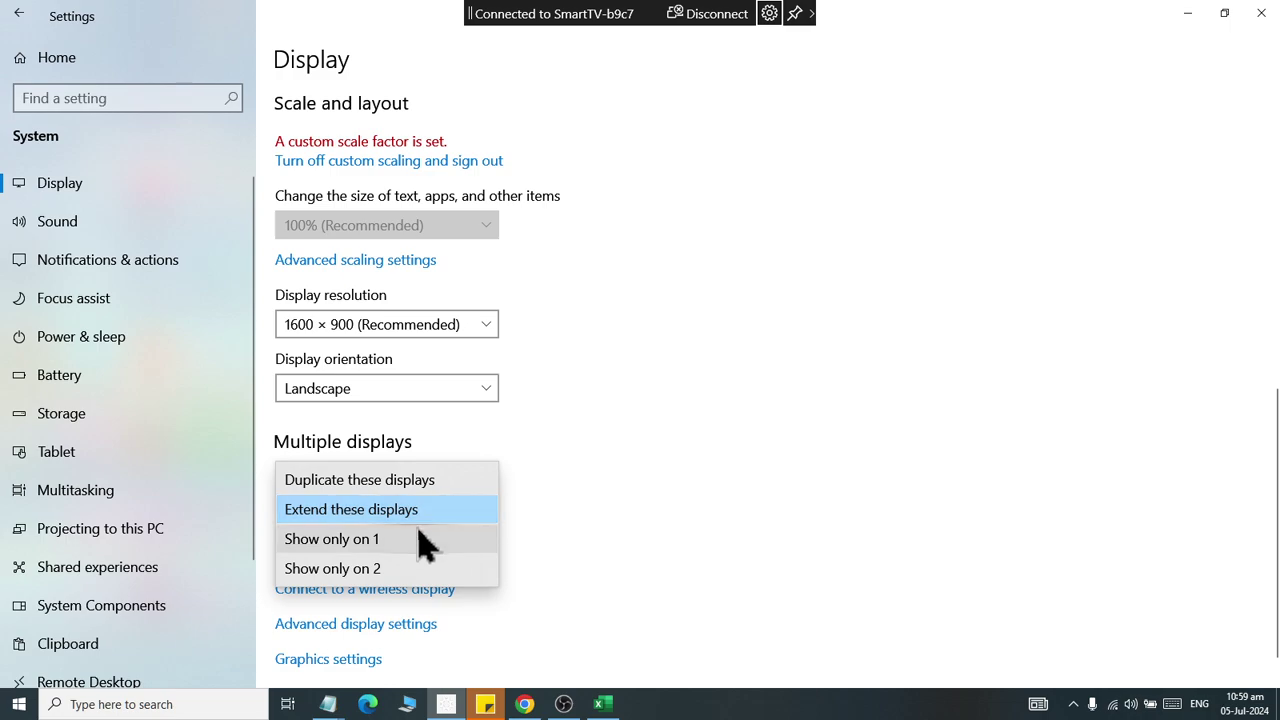
pyautogui.click(423, 490)
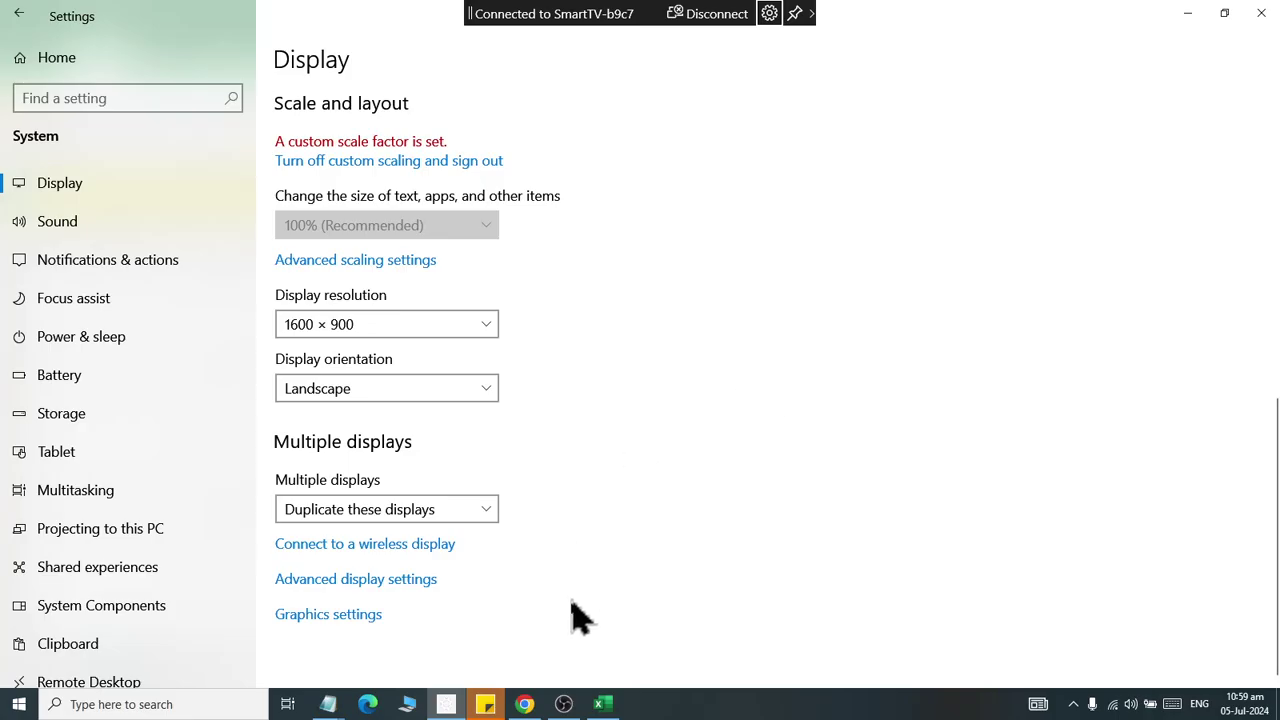
pyautogui.click(604, 705)
pyautogui.click(1262, 12)
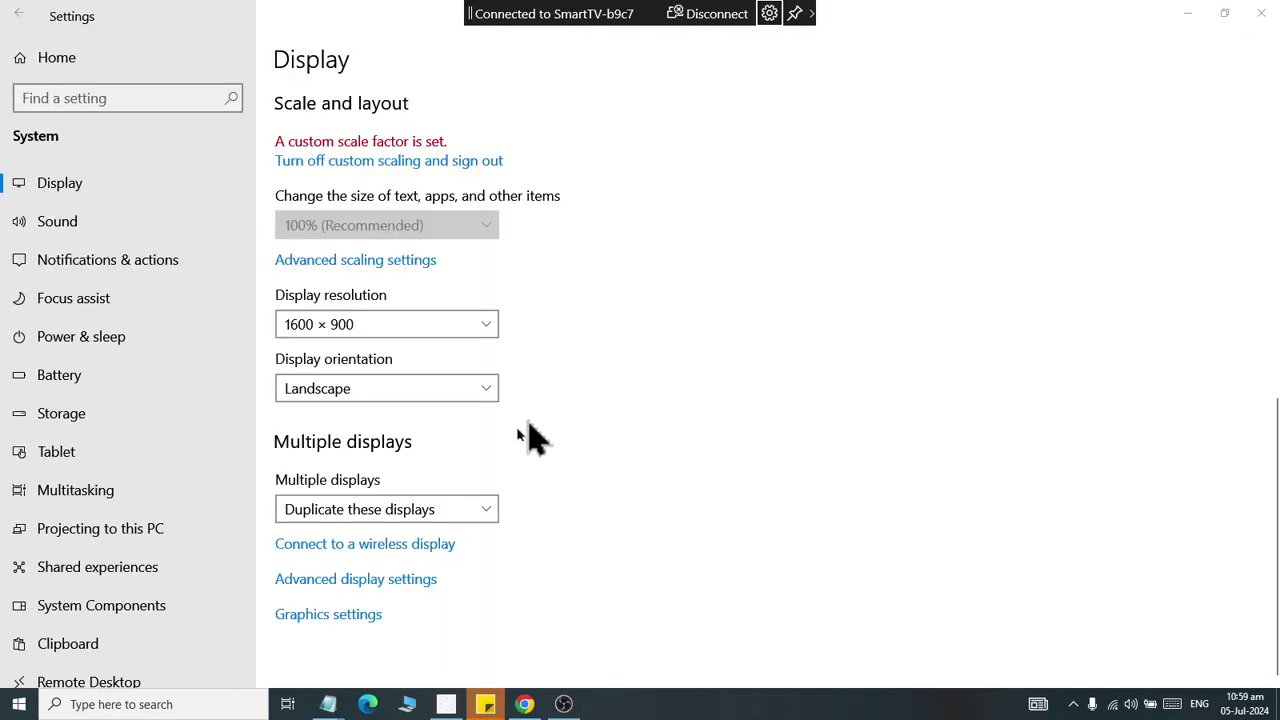
# Try the Multiple displays option Show only on 1 and revert the change.
pyautogui.click(410, 512)
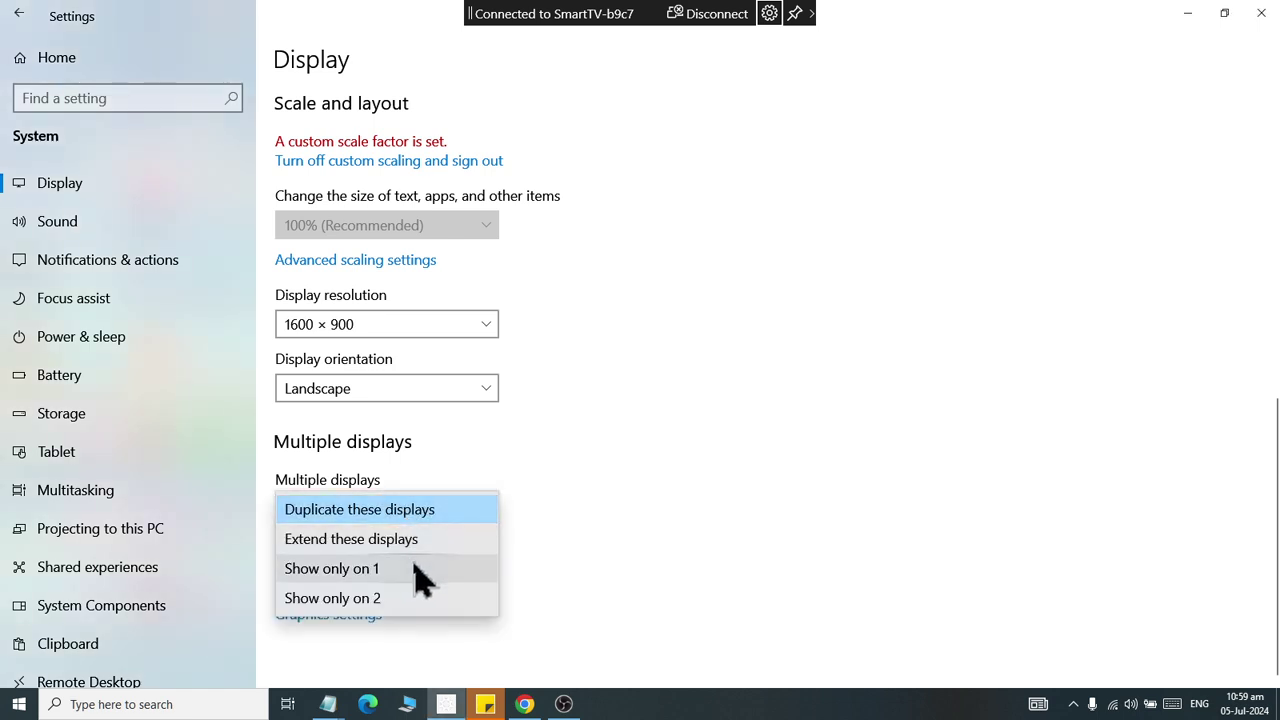
pyautogui.click(416, 578)
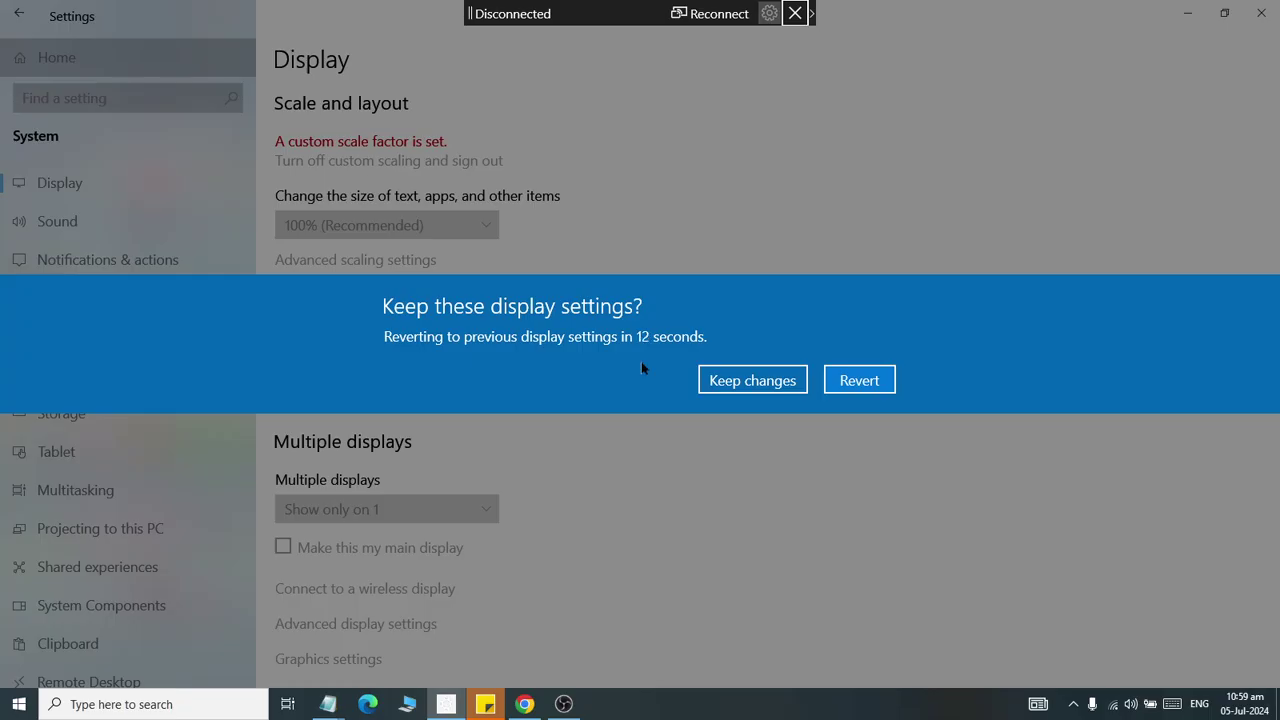
pyautogui.click(859, 381)
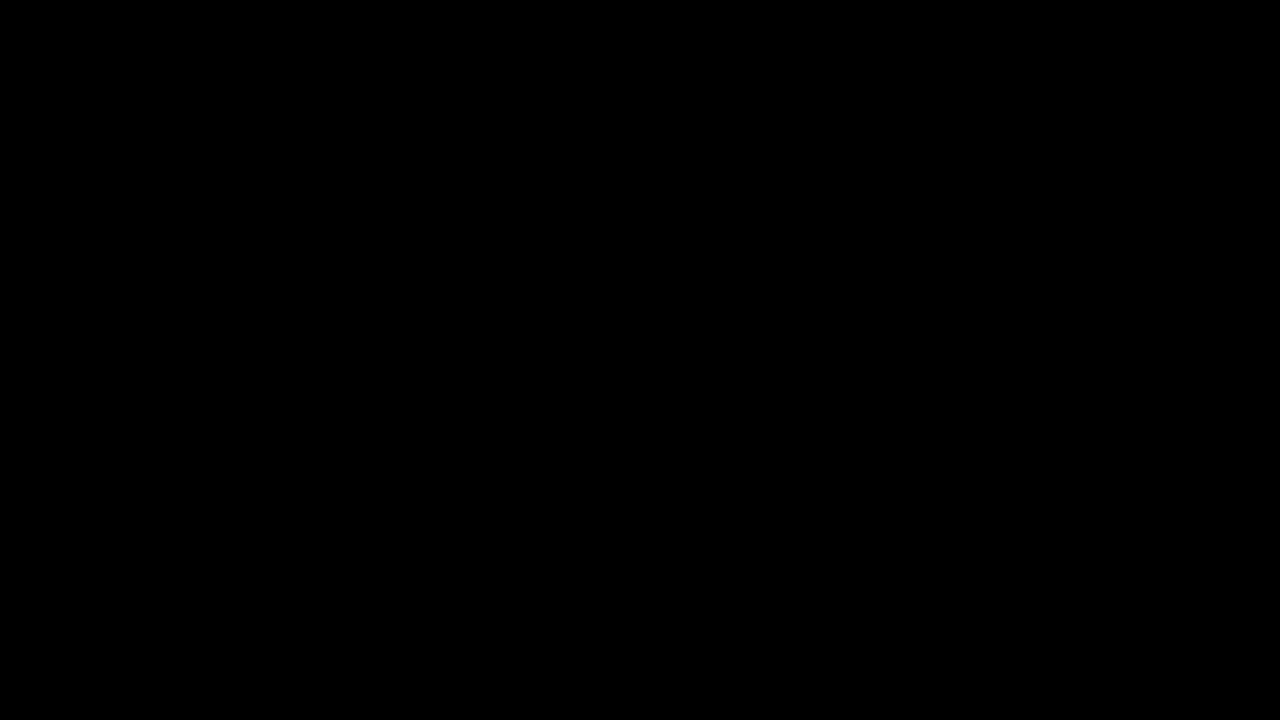
# Try the Multiple displays option Show only on 2 and revert the change.
pyautogui.scroll(-3, 630, 478)
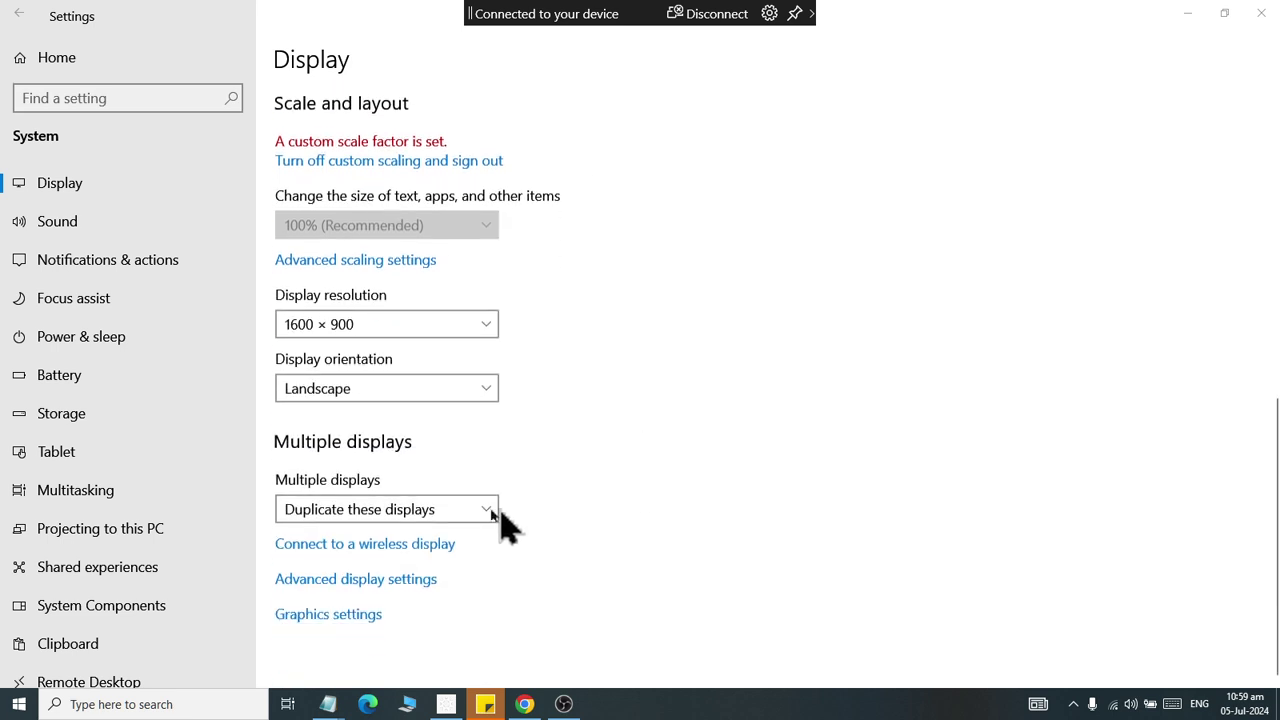
pyautogui.click(423, 514)
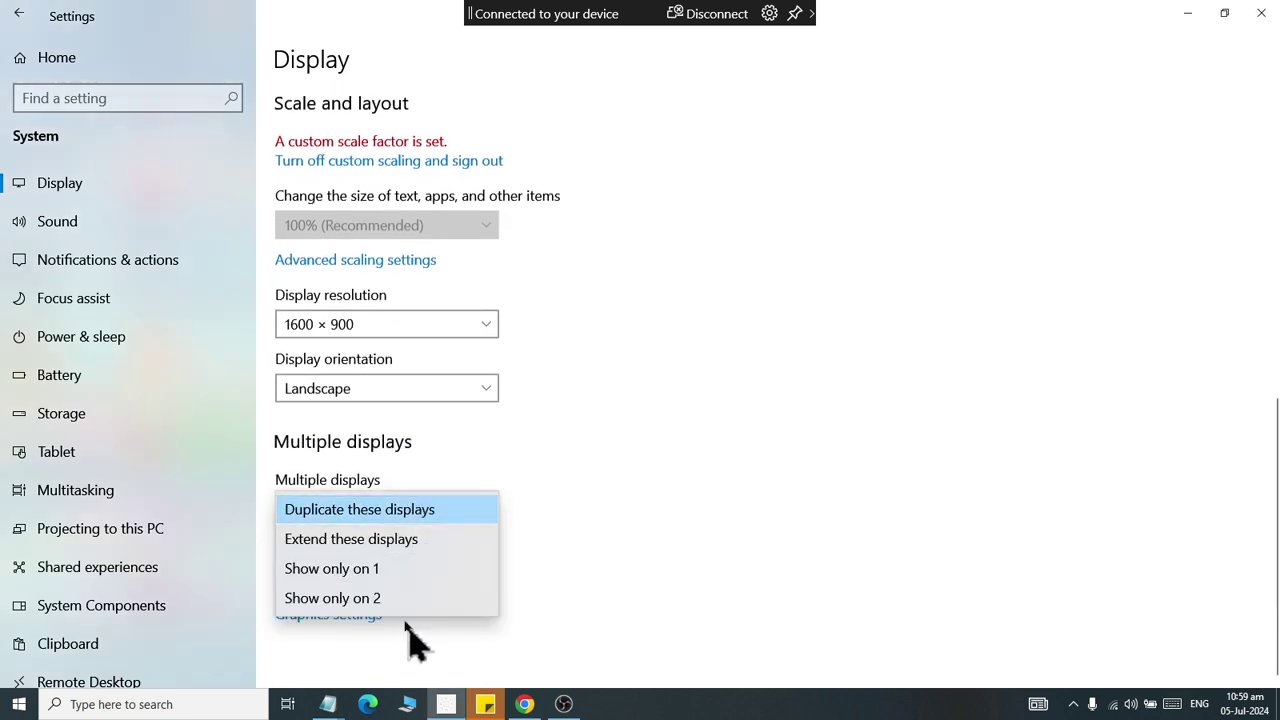
pyautogui.click(398, 600)
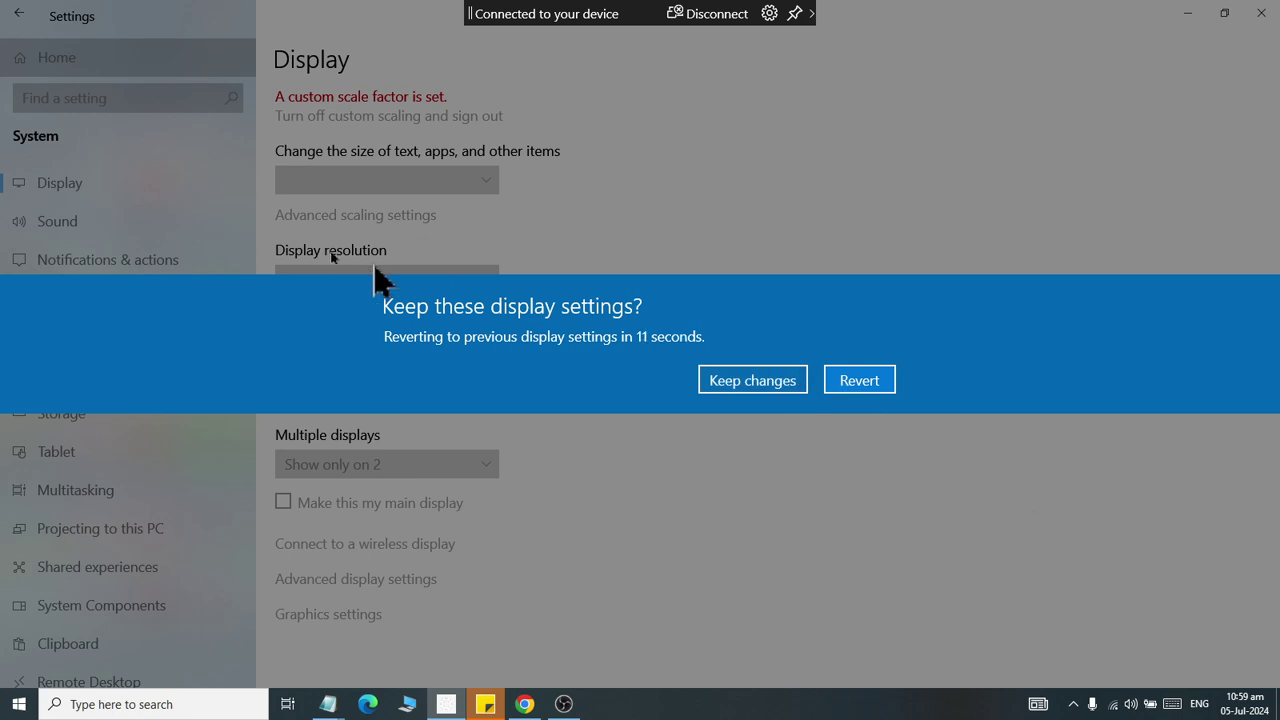
pyautogui.click(886, 386)
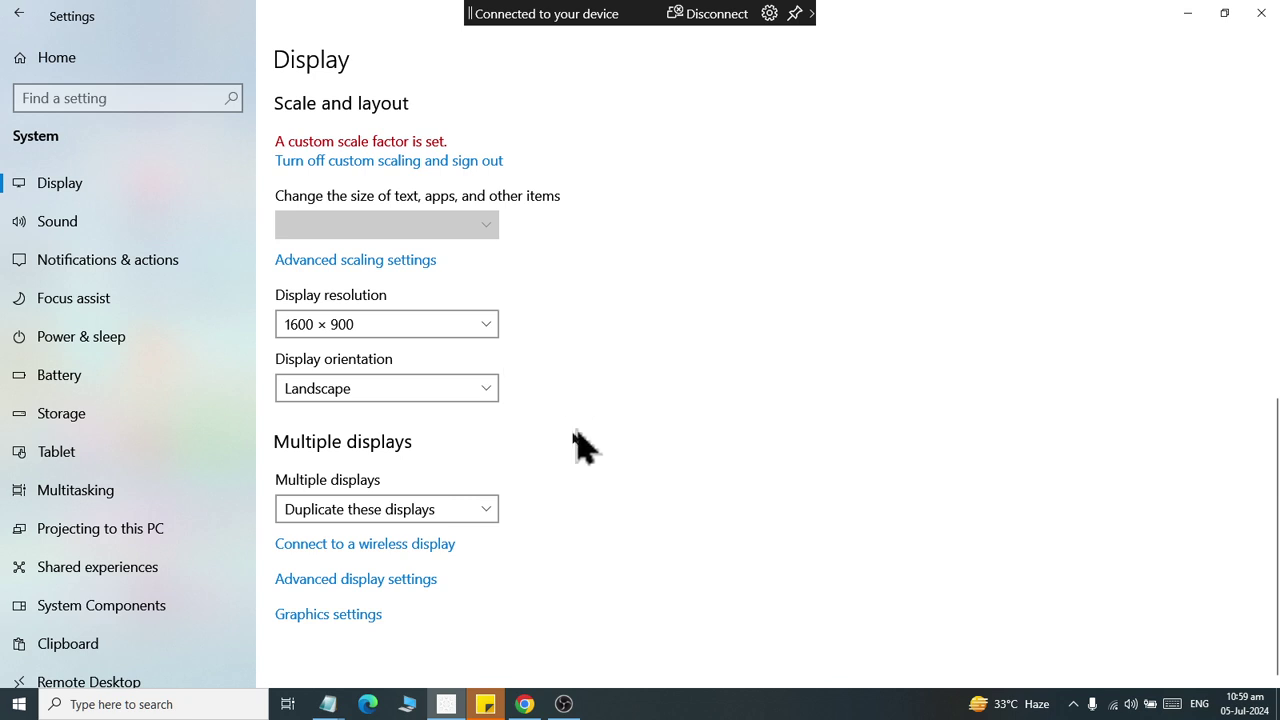
# Review the display information and refresh rate in Advanced display settings and return to the Display page.
pyautogui.click(372, 582)
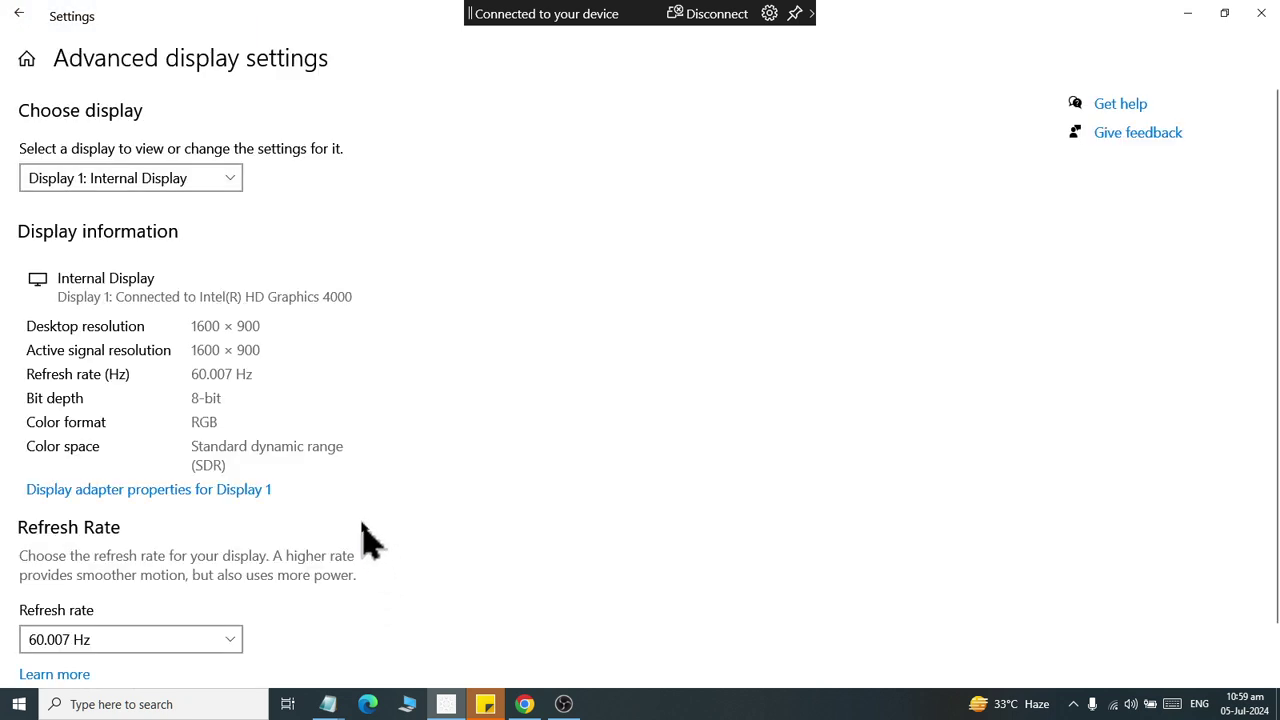
pyautogui.scroll(-1, 280, 468)
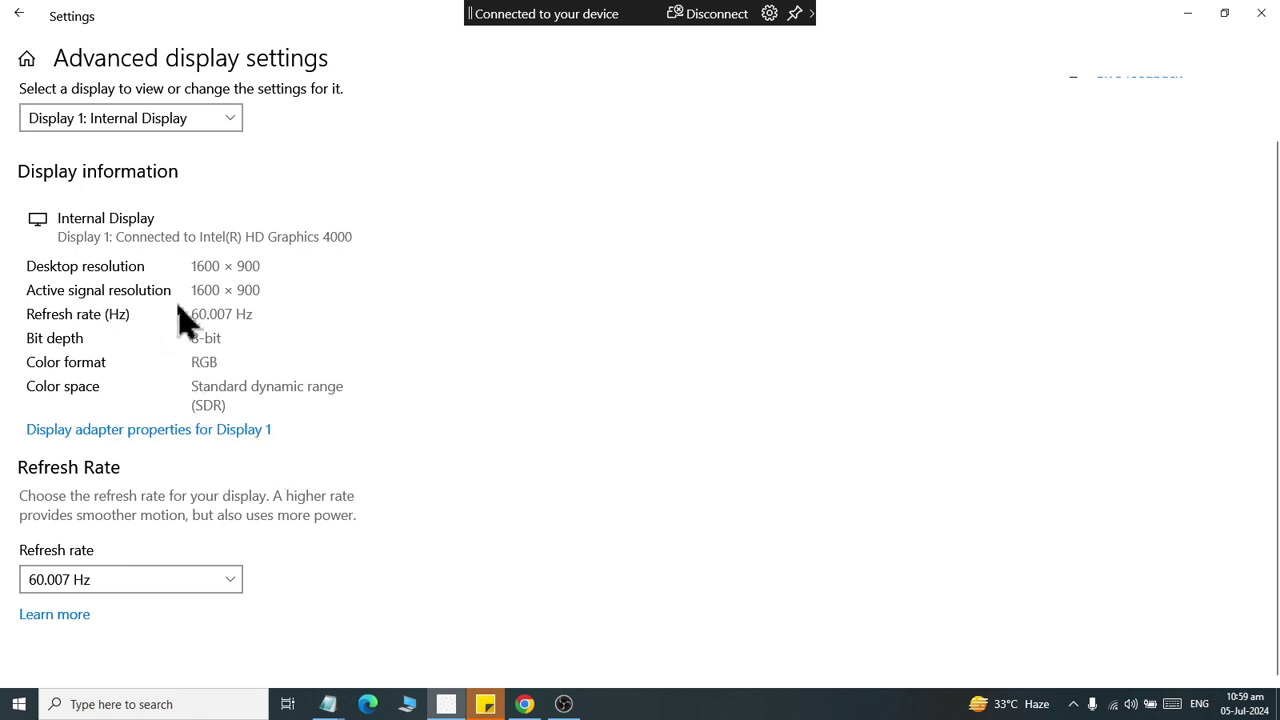
pyautogui.click(19, 13)
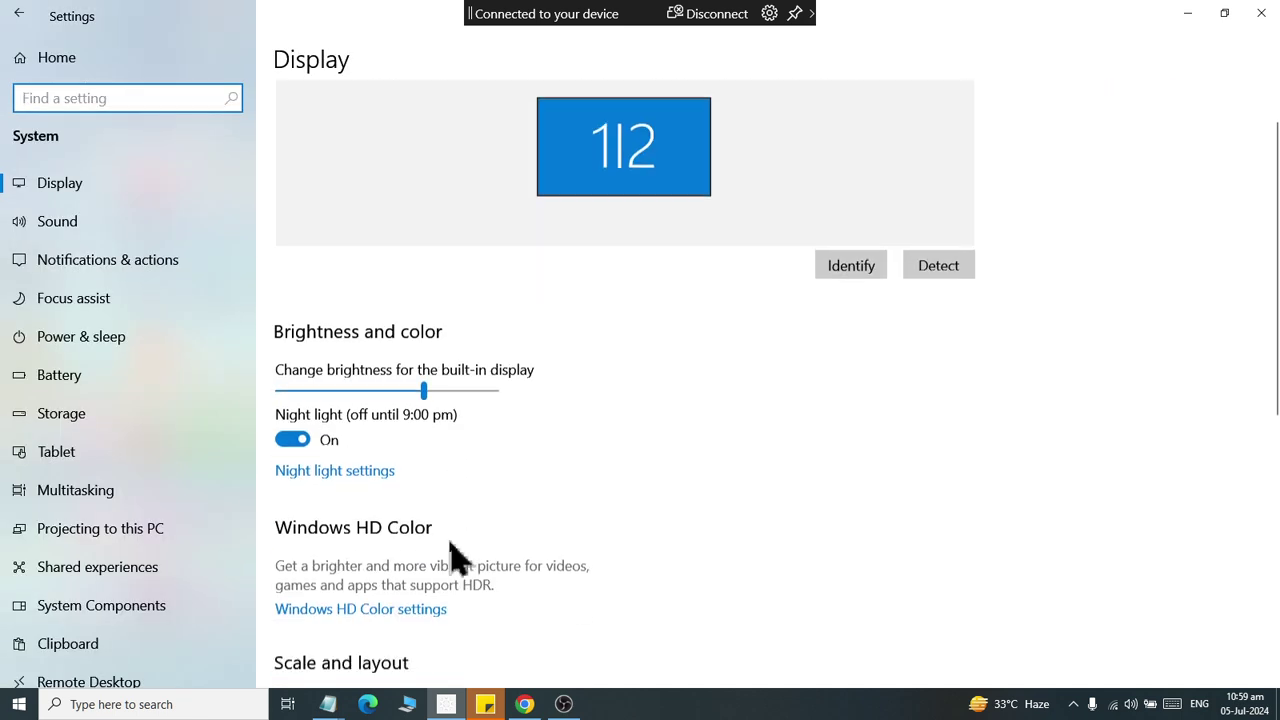
# Open Graphics settings and view the app types available for the graphics performance preference.
pyautogui.scroll(-6, 455, 557)
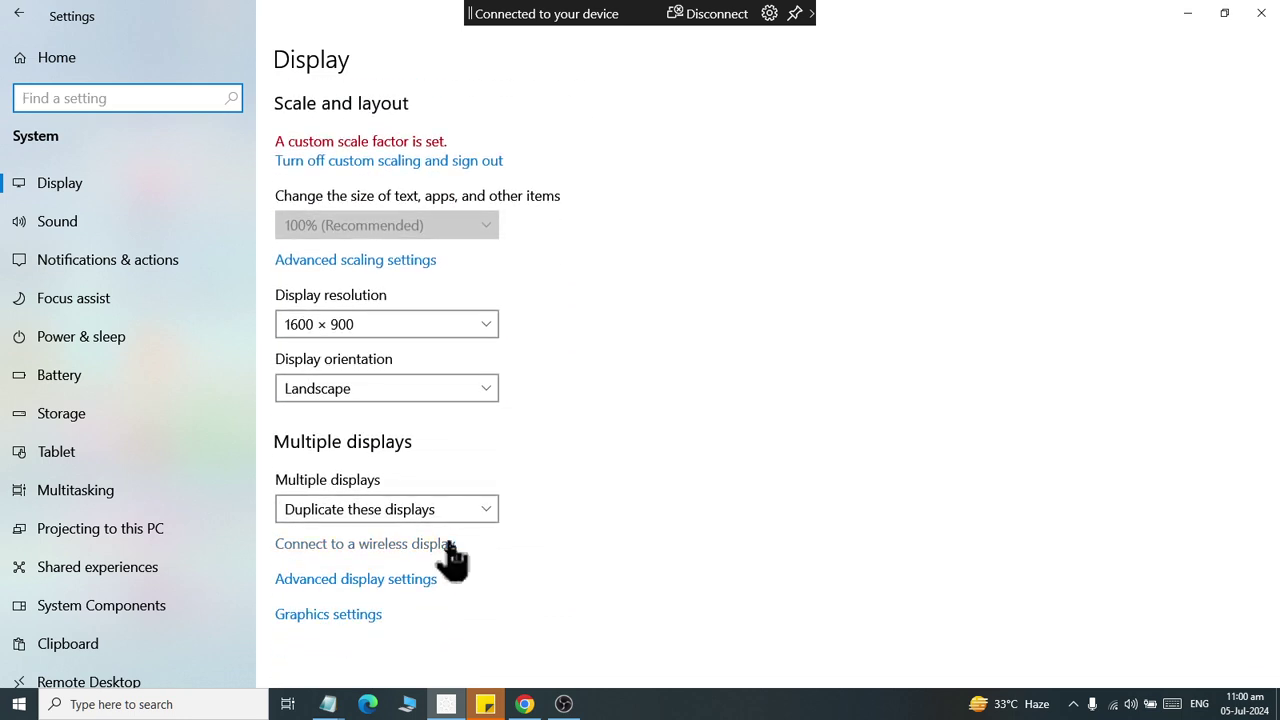
pyautogui.click(365, 614)
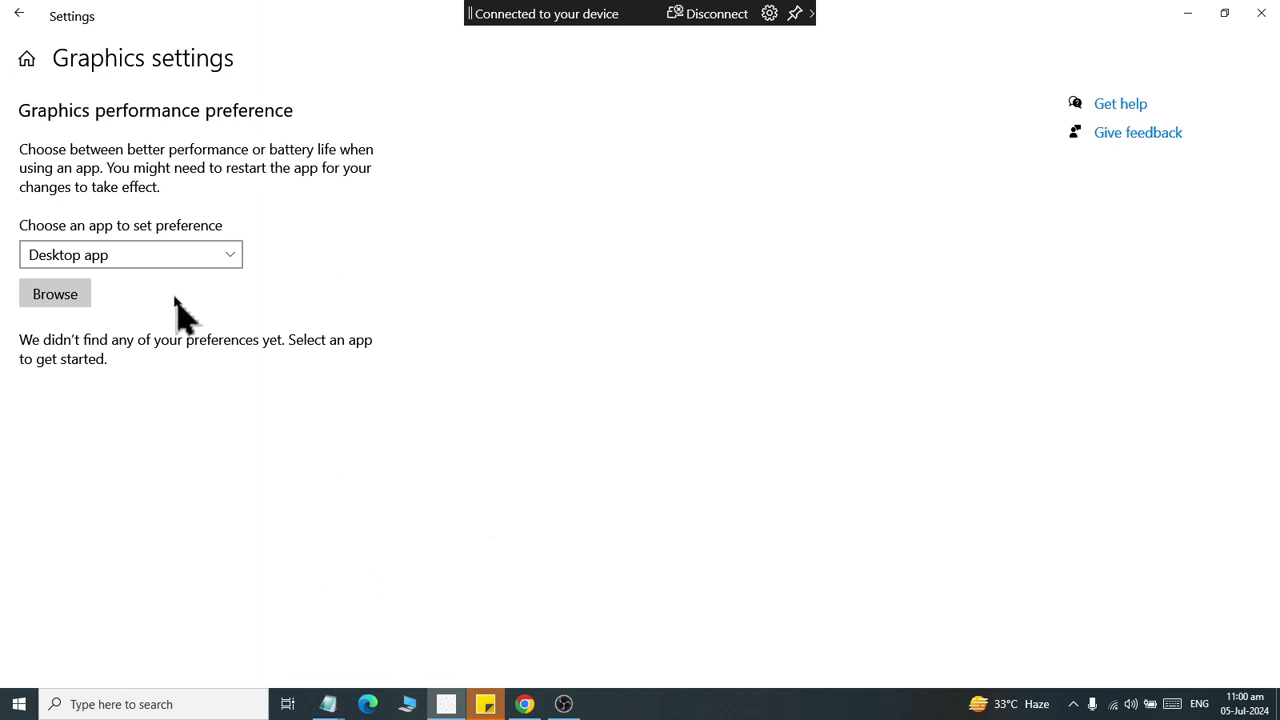
pyautogui.click(180, 268)
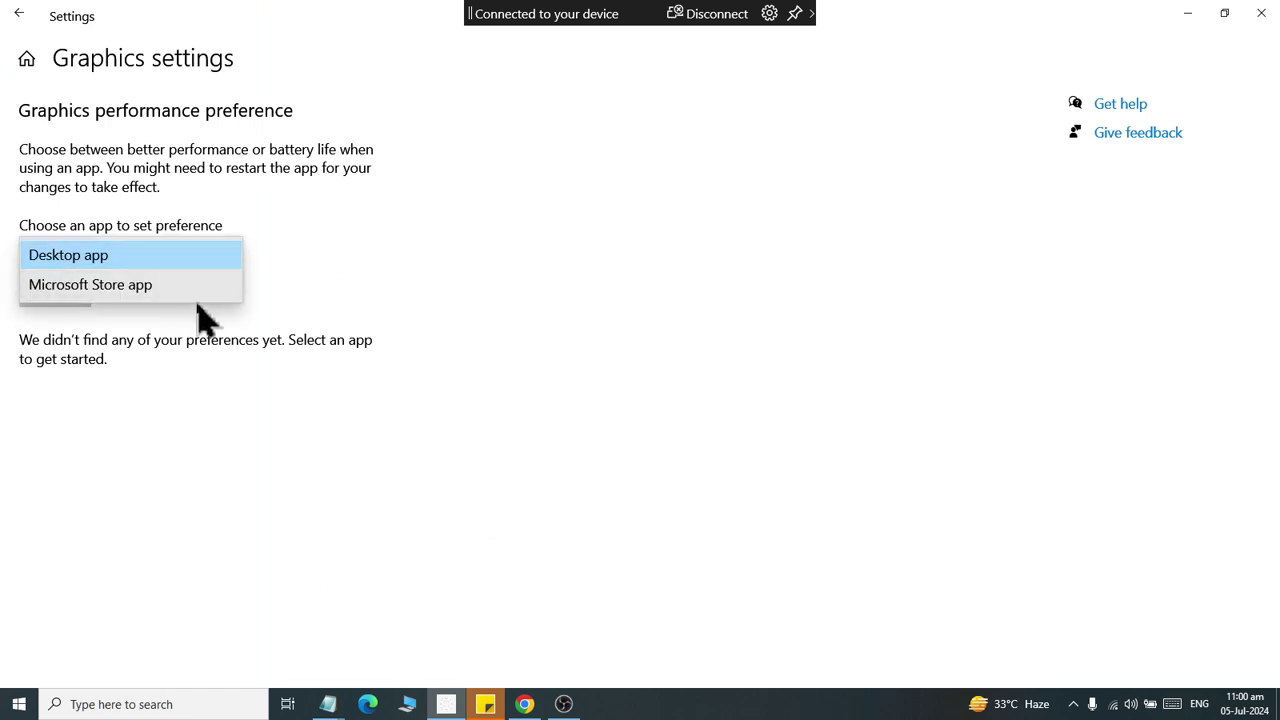
pyautogui.click(130, 325)
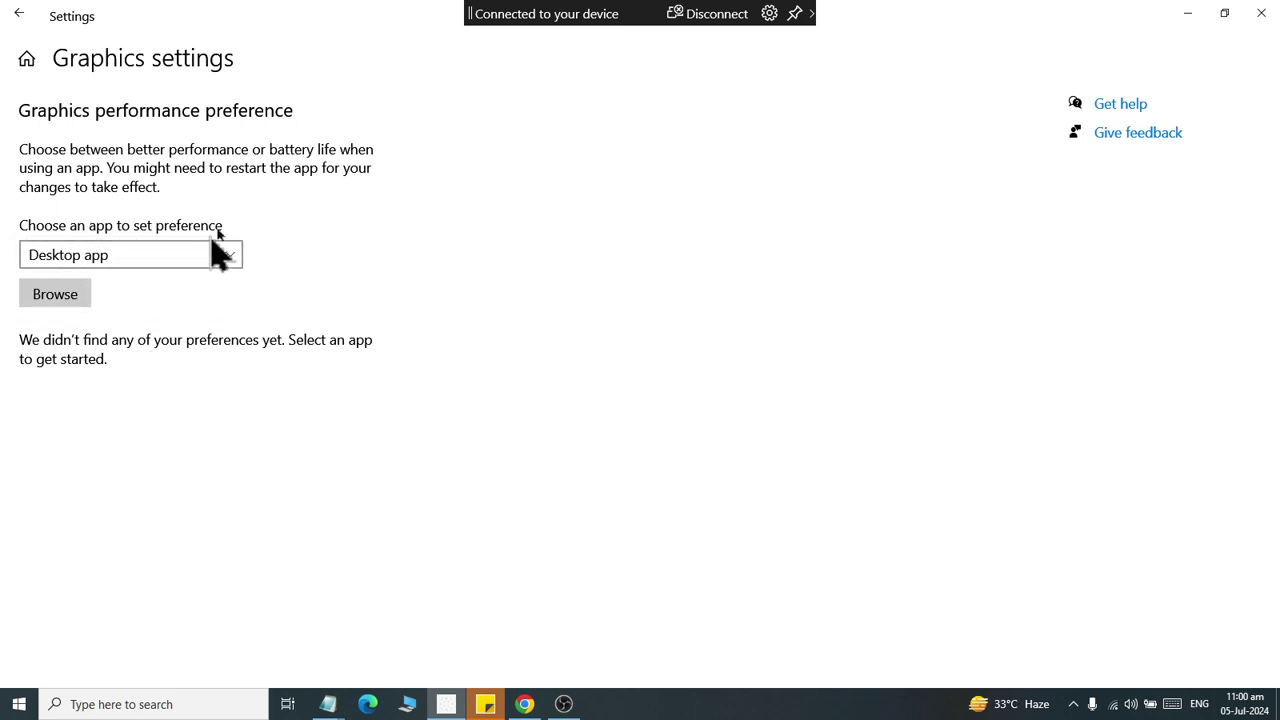
pyautogui.click(177, 256)
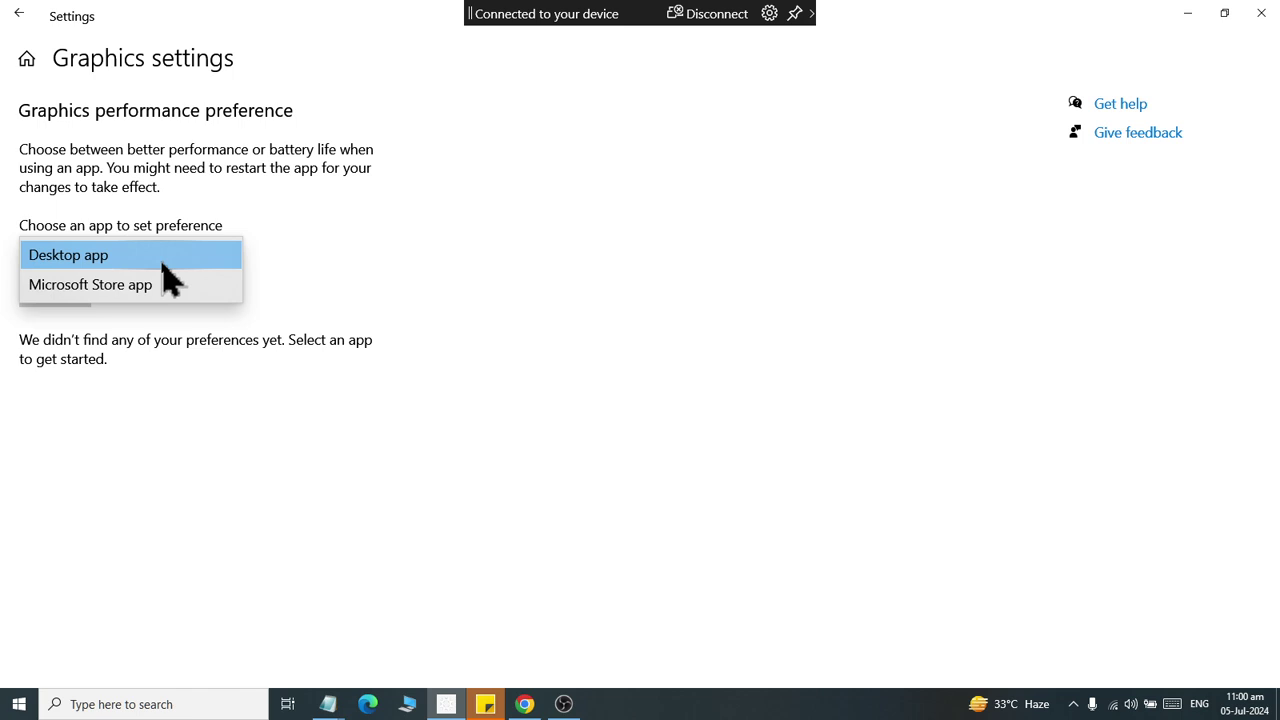
pyautogui.click(335, 447)
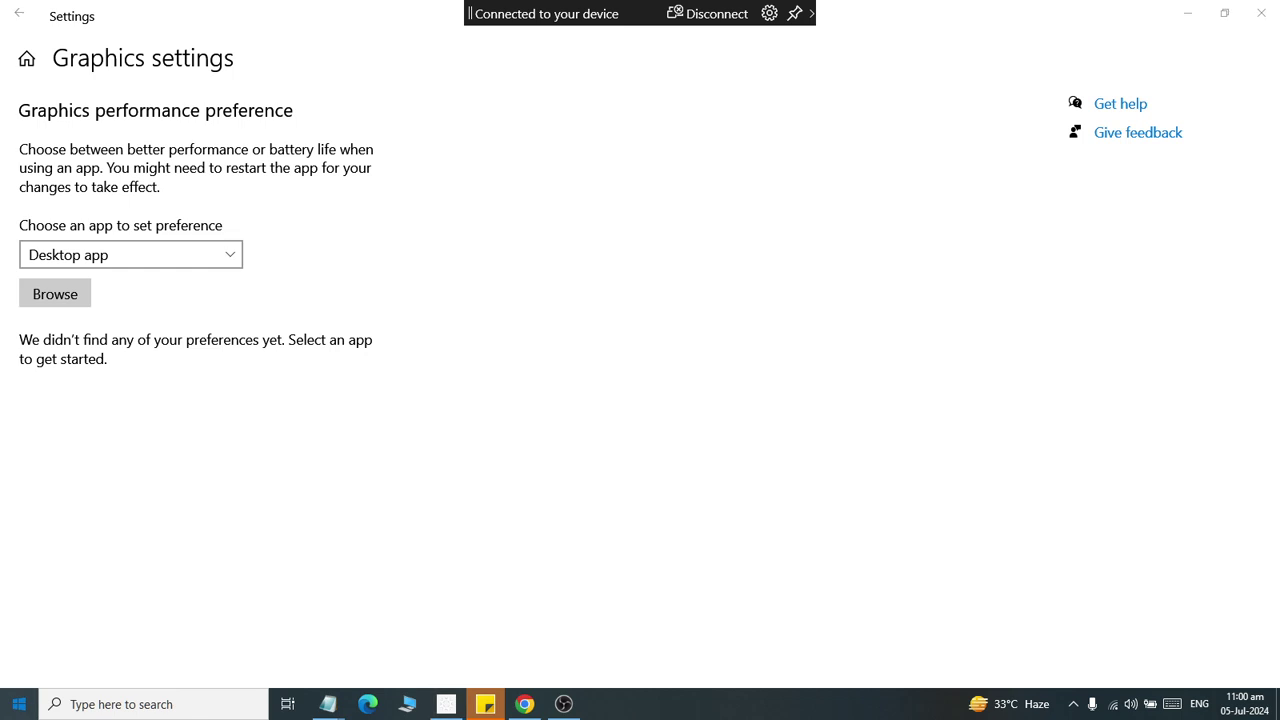
# Open Microsoft Store, look over the top free apps including WhatsApp, and close the store.
pyautogui.click(18, 704)
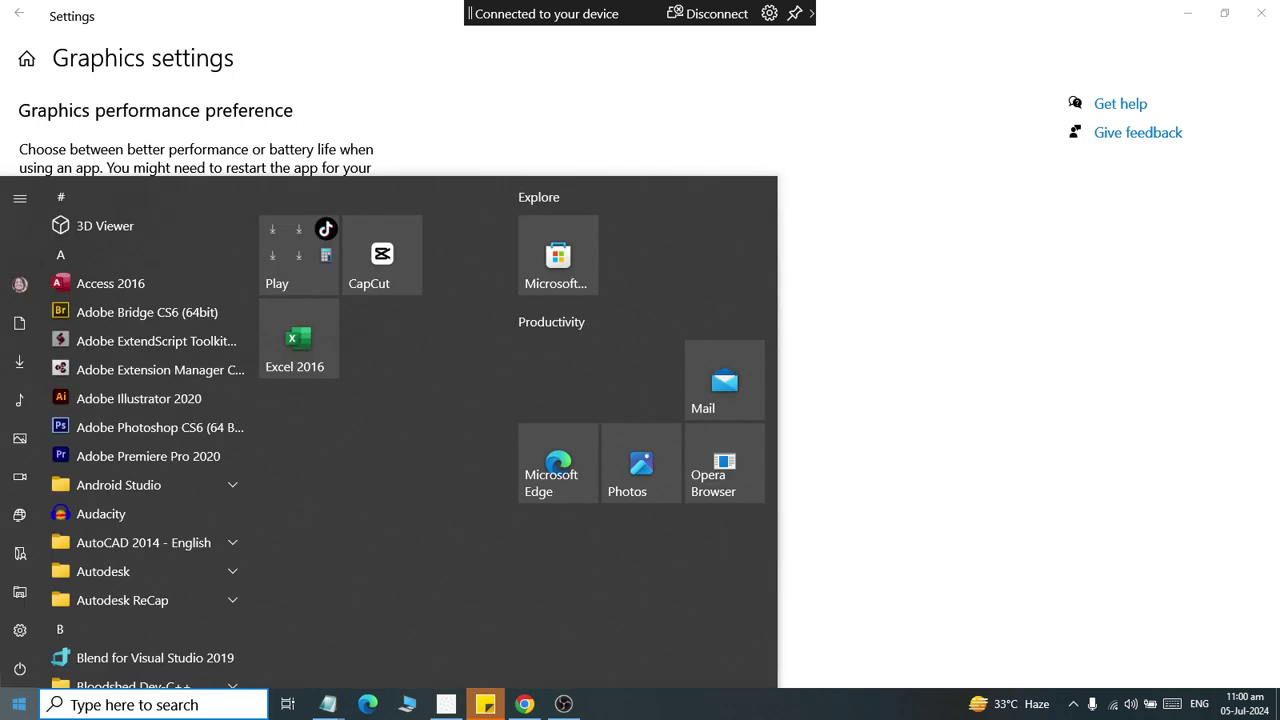
pyautogui.click(592, 270)
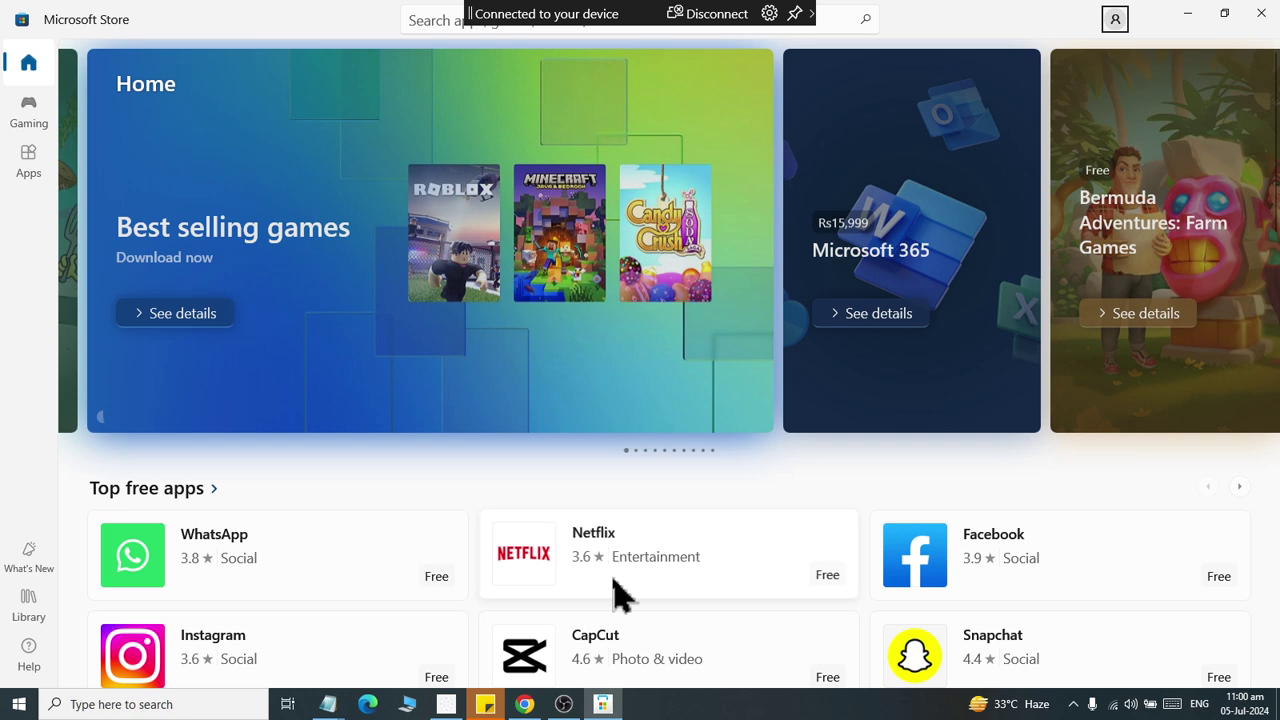
pyautogui.moveTo(1064, 582)
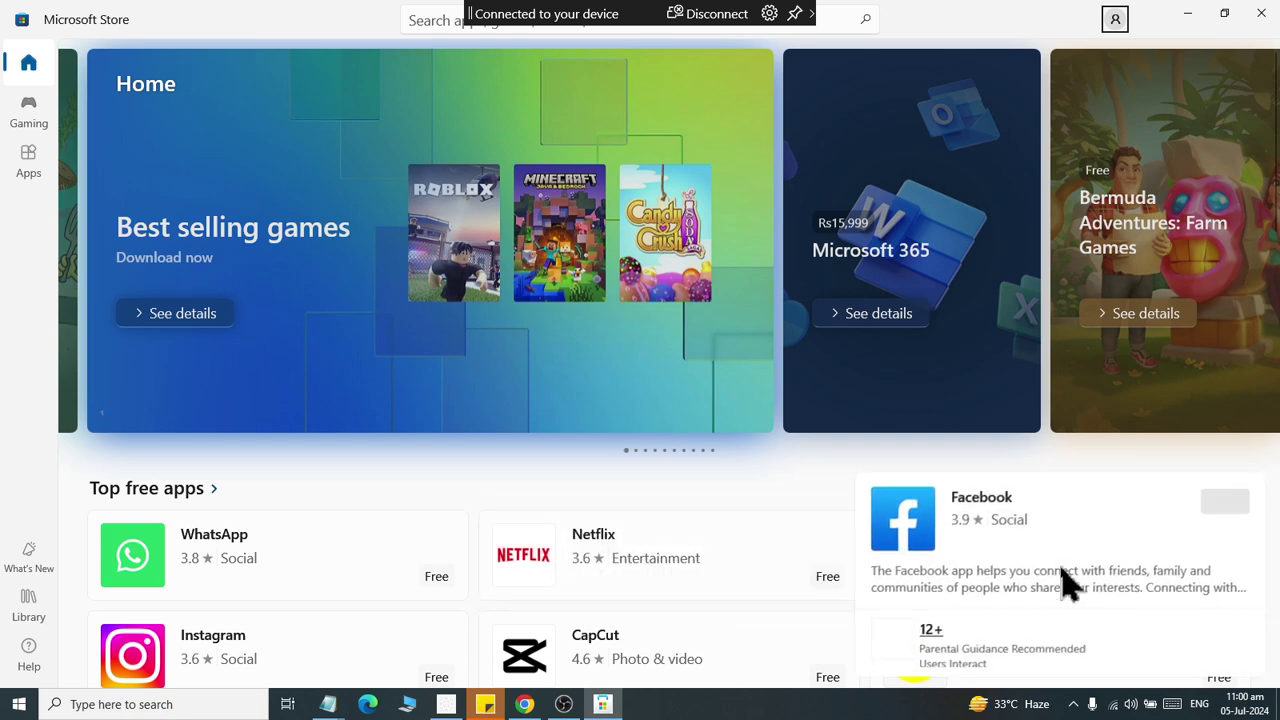
pyautogui.scroll(-1, 1050, 590)
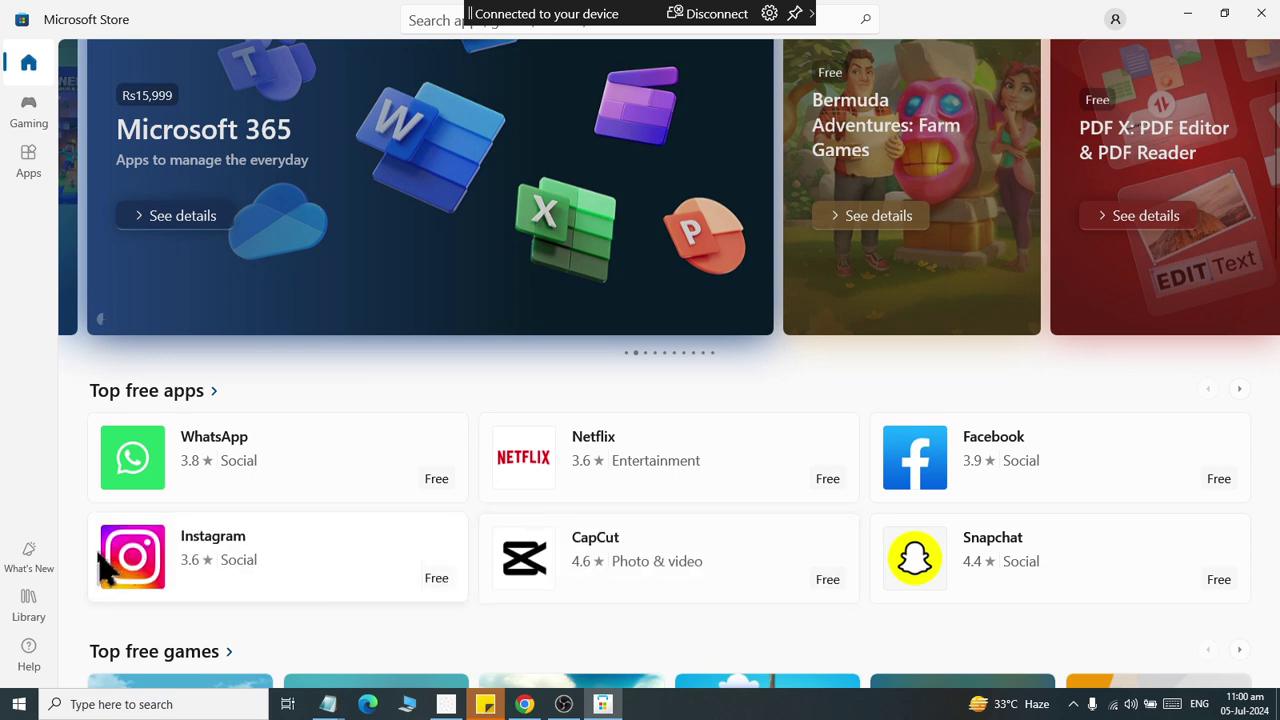
pyautogui.moveTo(105, 568)
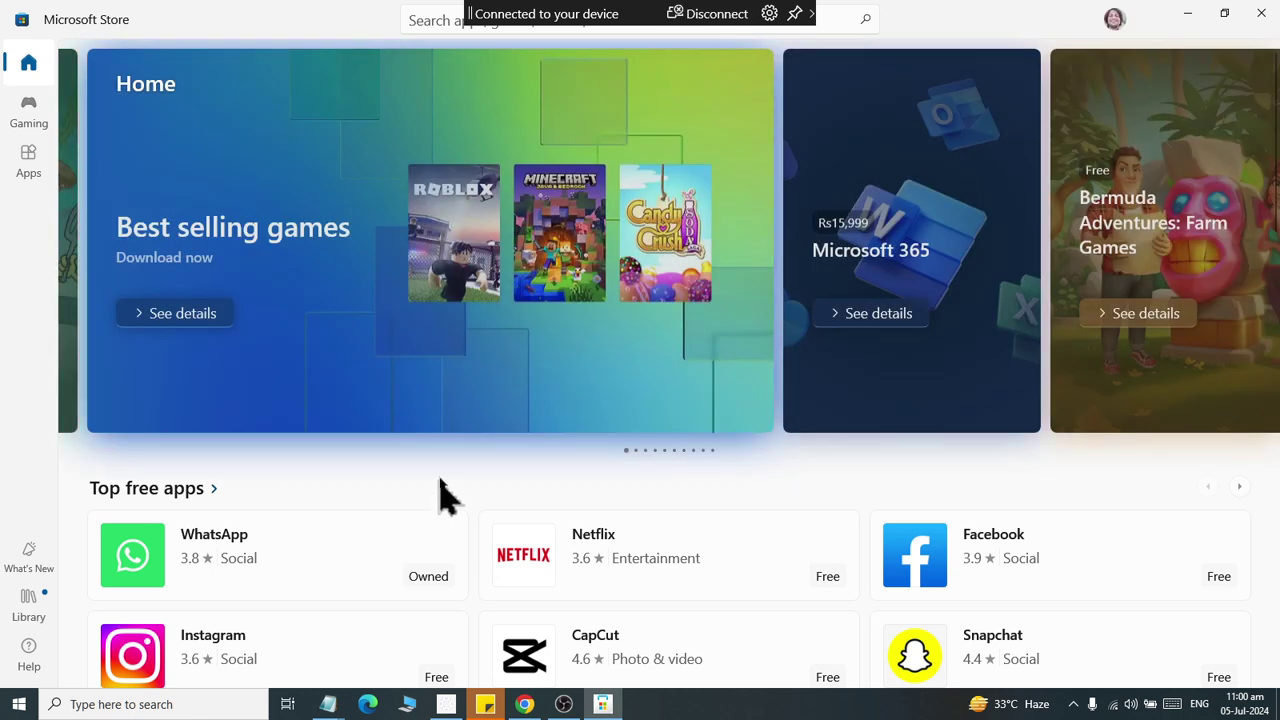
pyautogui.moveTo(448, 548)
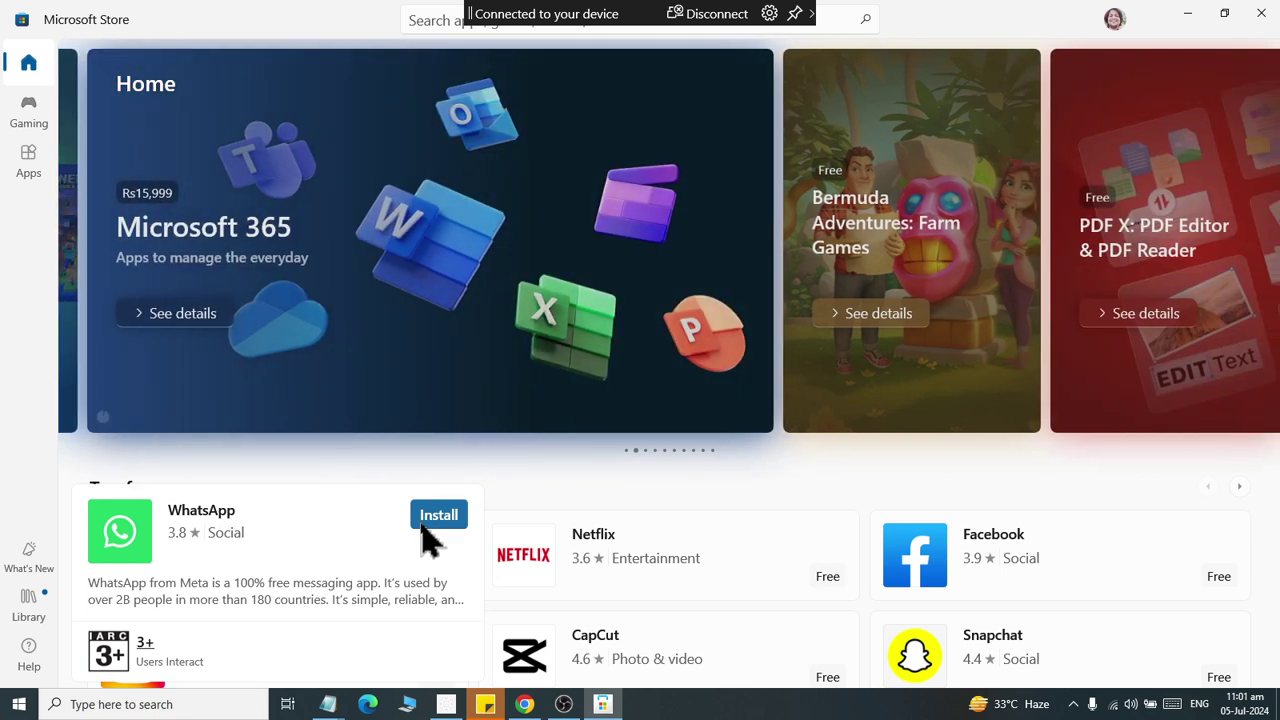
pyautogui.click(1262, 18)
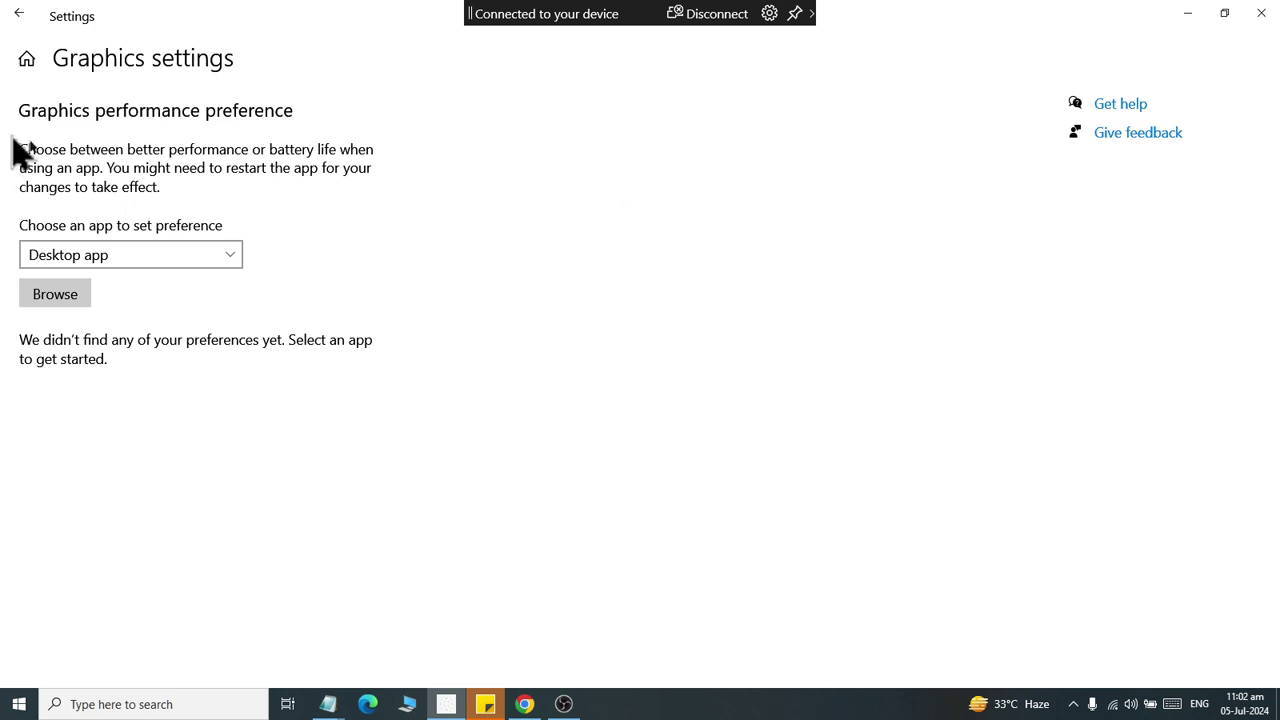
# Review the Graphics settings app types once more and go back to the Display page's scaling and multiple-display options.
pyautogui.click(190, 279)
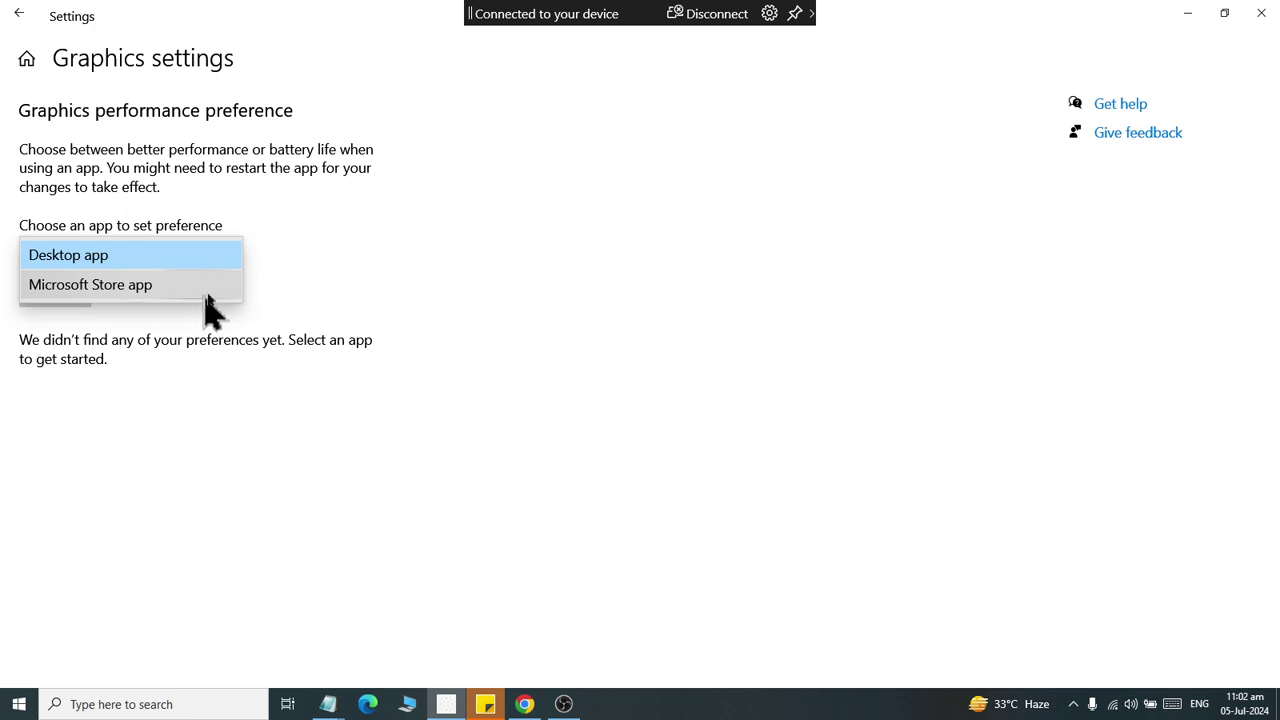
pyautogui.click(284, 202)
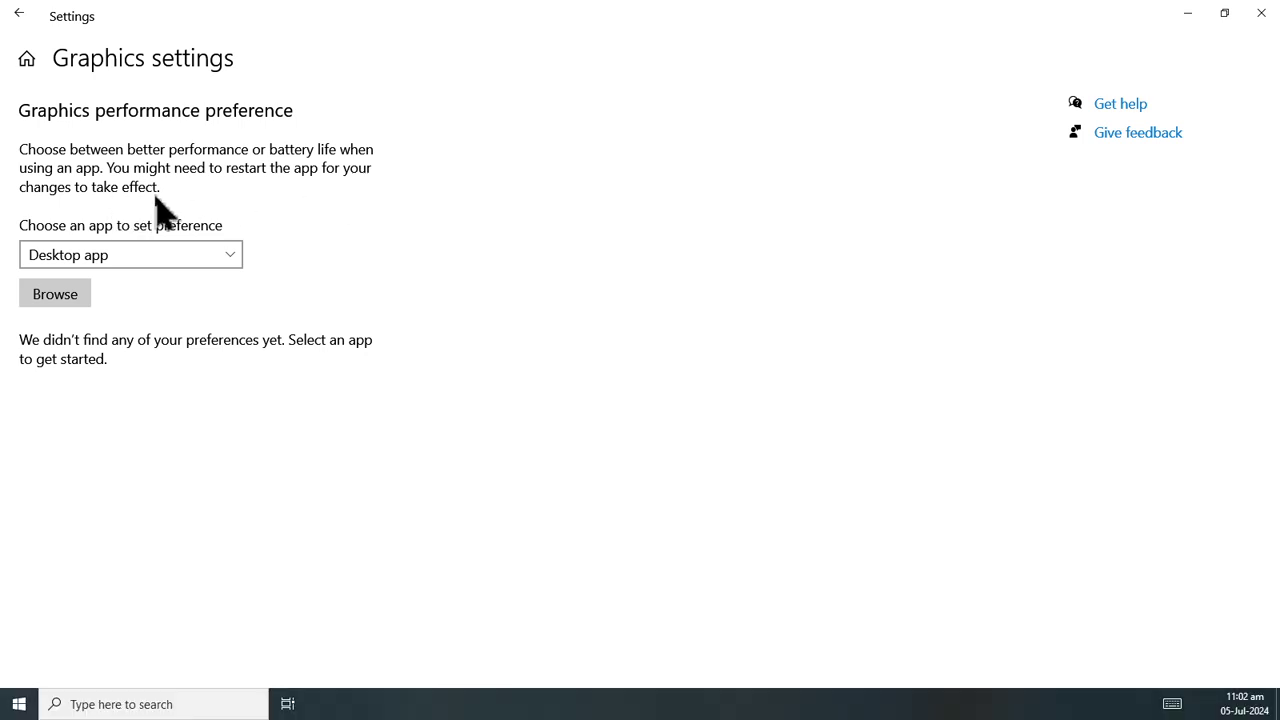
pyautogui.click(29, 22)
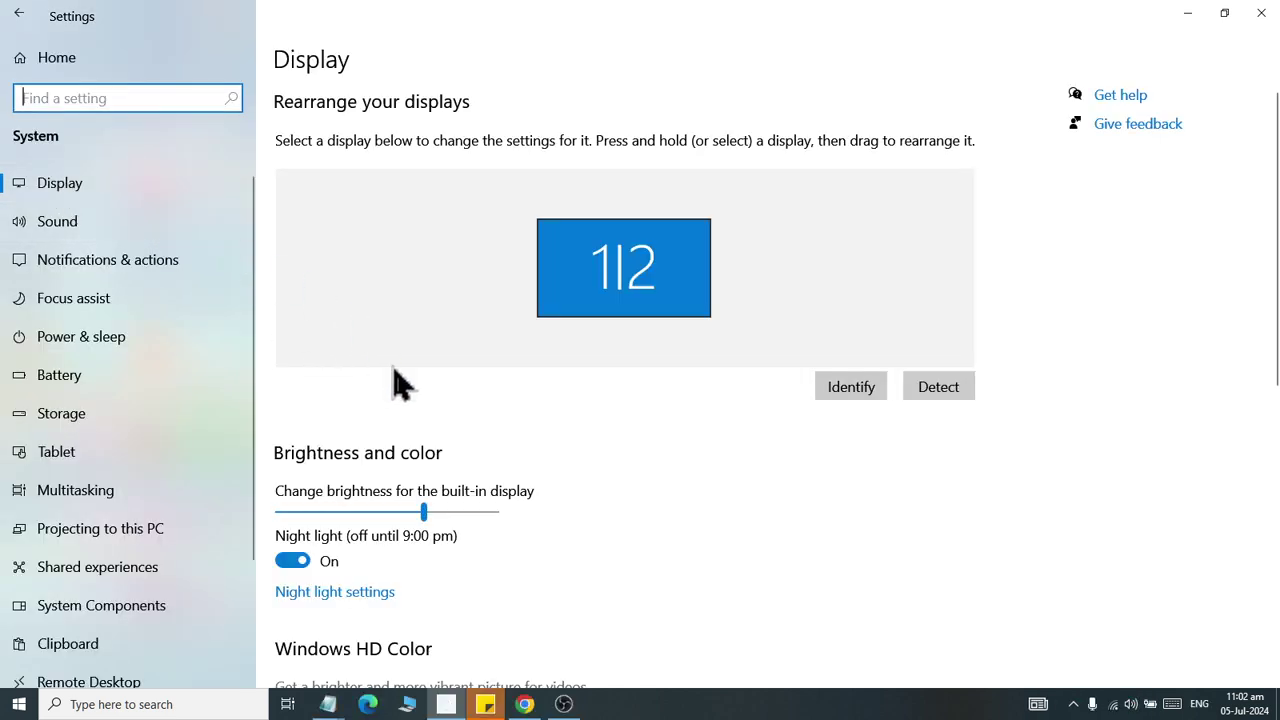
pyautogui.scroll(-3, 415, 470)
pyautogui.scroll(-3, 443, 514)
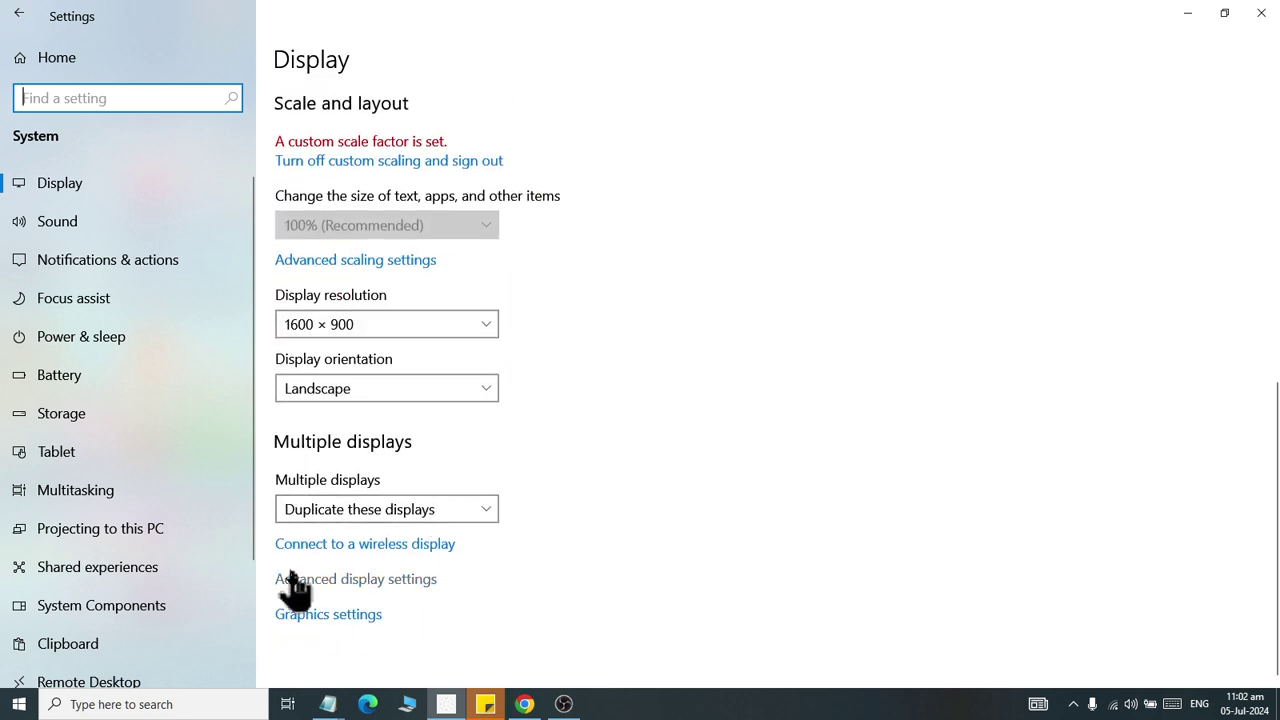
pyautogui.scroll(1, 294, 591)
# Open the Sound settings and check the output volume in the system volume control.
pyautogui.click(70, 242)
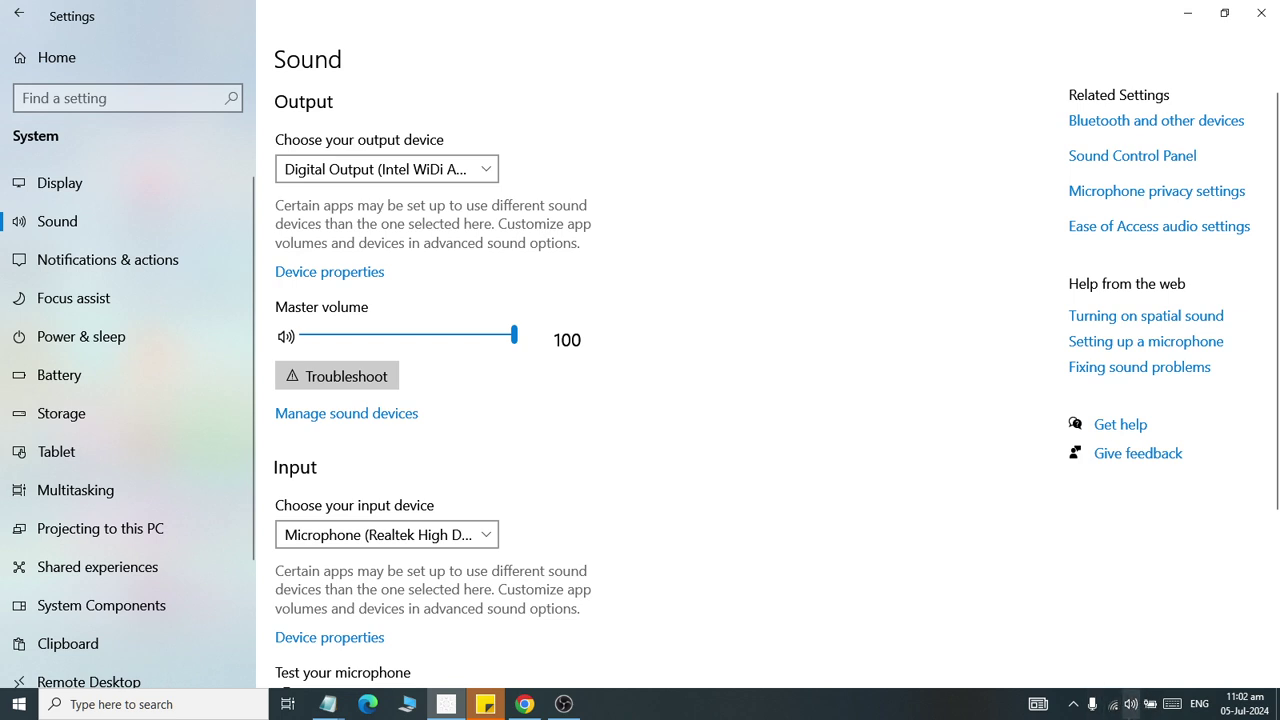
pyautogui.click(1131, 704)
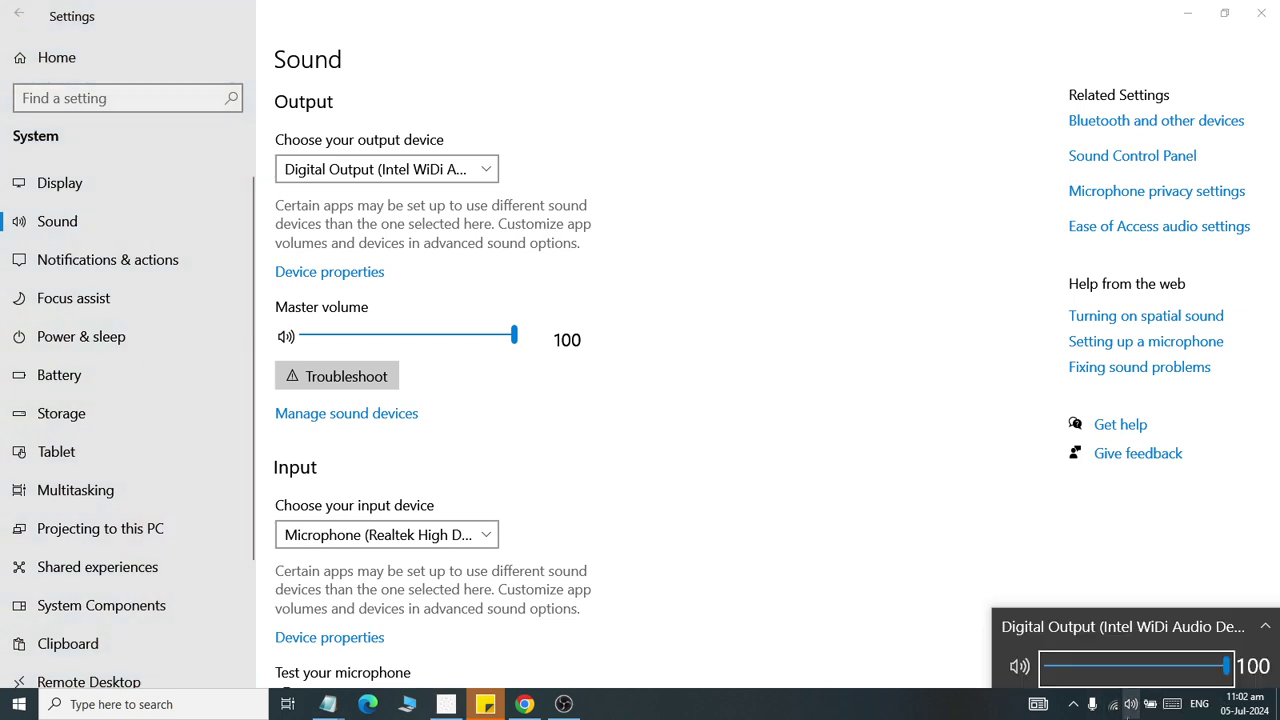
pyautogui.moveTo(1226, 676); pyautogui.dragTo(1272, 680)
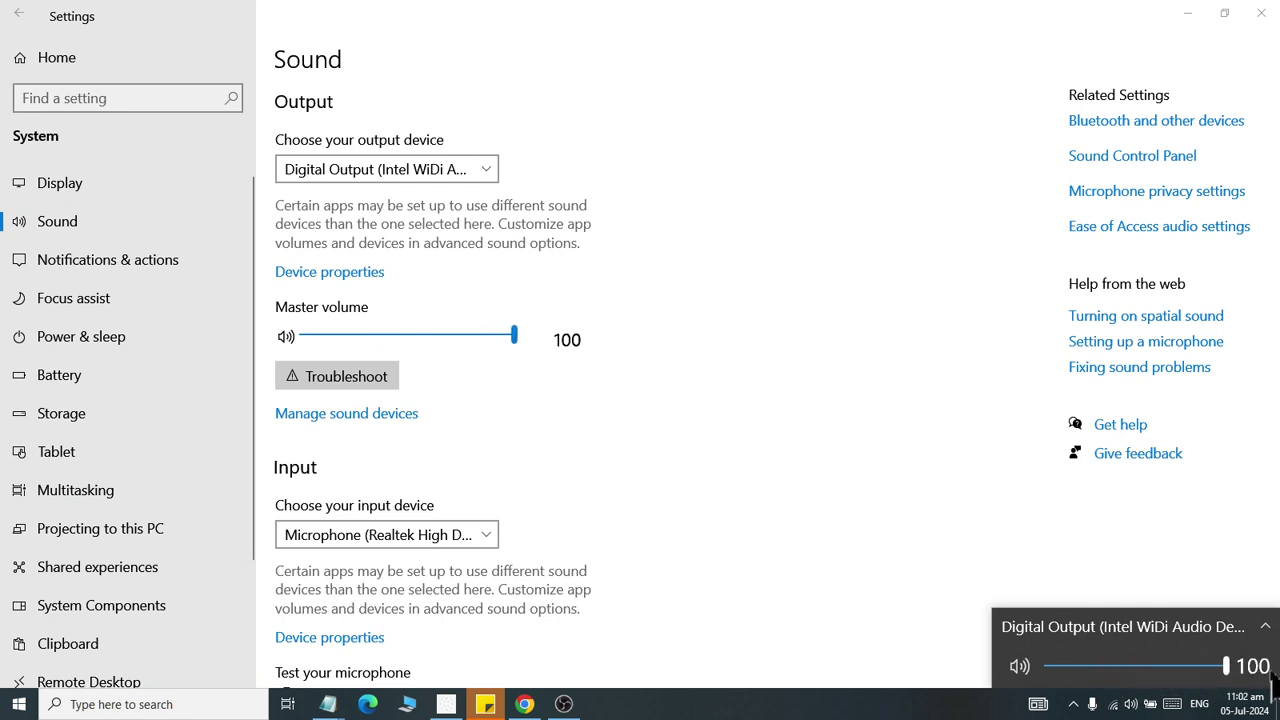
pyautogui.click(696, 478)
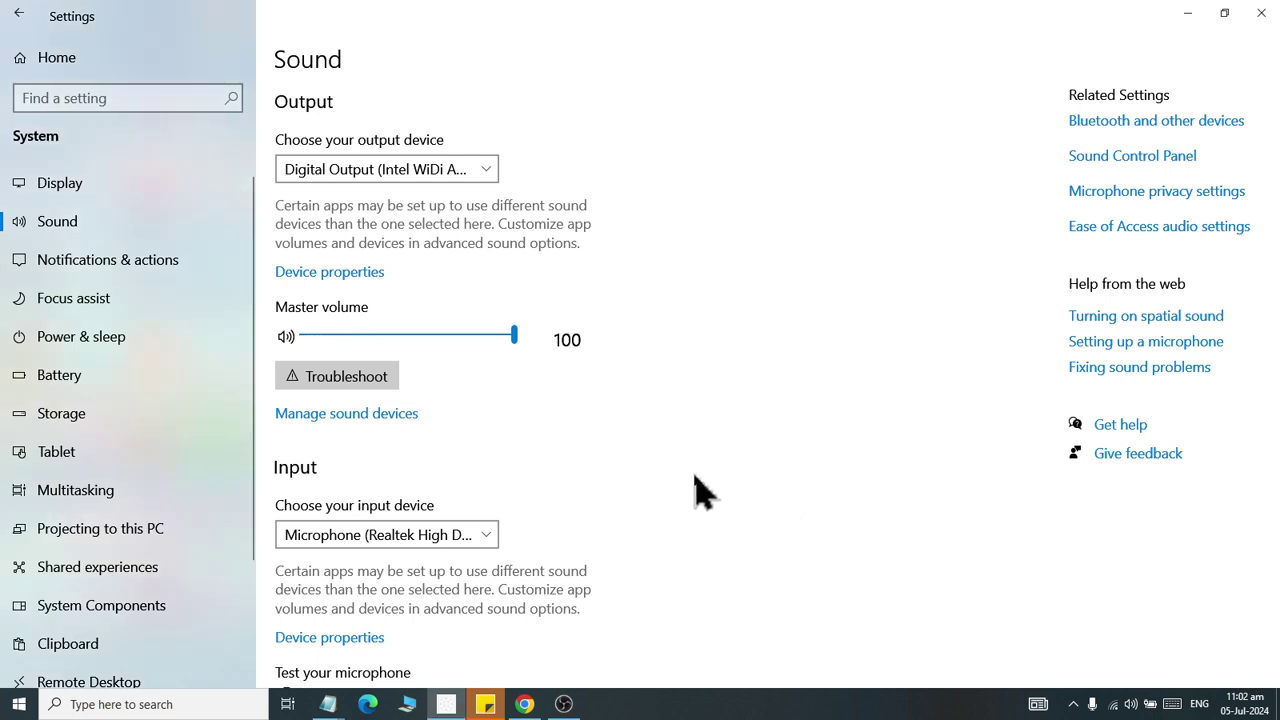
# Try lowering the master volume below 58 and raise it back to 100.
pyautogui.press('XF86AudioLowerVolume')
pyautogui.press('XF86AudioLowerVolume')
pyautogui.press('XF86AudioLowerVolume')
pyautogui.press('XF86AudioLowerVolume')
pyautogui.press('XF86AudioLowerVolume')
pyautogui.press('XF86AudioLowerVolume')
pyautogui.press('XF86AudioLowerVolume')
pyautogui.press('XF86AudioLowerVolume')
pyautogui.press('XF86AudioLowerVolume')
pyautogui.press('XF86AudioLowerVolume')
pyautogui.press('XF86AudioLowerVolume')
pyautogui.press('XF86AudioLowerVolume')
pyautogui.press('XF86AudioLowerVolume')
pyautogui.press('XF86AudioLowerVolume')
pyautogui.press('XF86AudioLowerVolume')
pyautogui.press('XF86AudioLowerVolume')
pyautogui.press('XF86AudioLowerVolume')
pyautogui.press('XF86AudioLowerVolume')
pyautogui.press('XF86AudioLowerVolume')
pyautogui.press('XF86AudioLowerVolume')
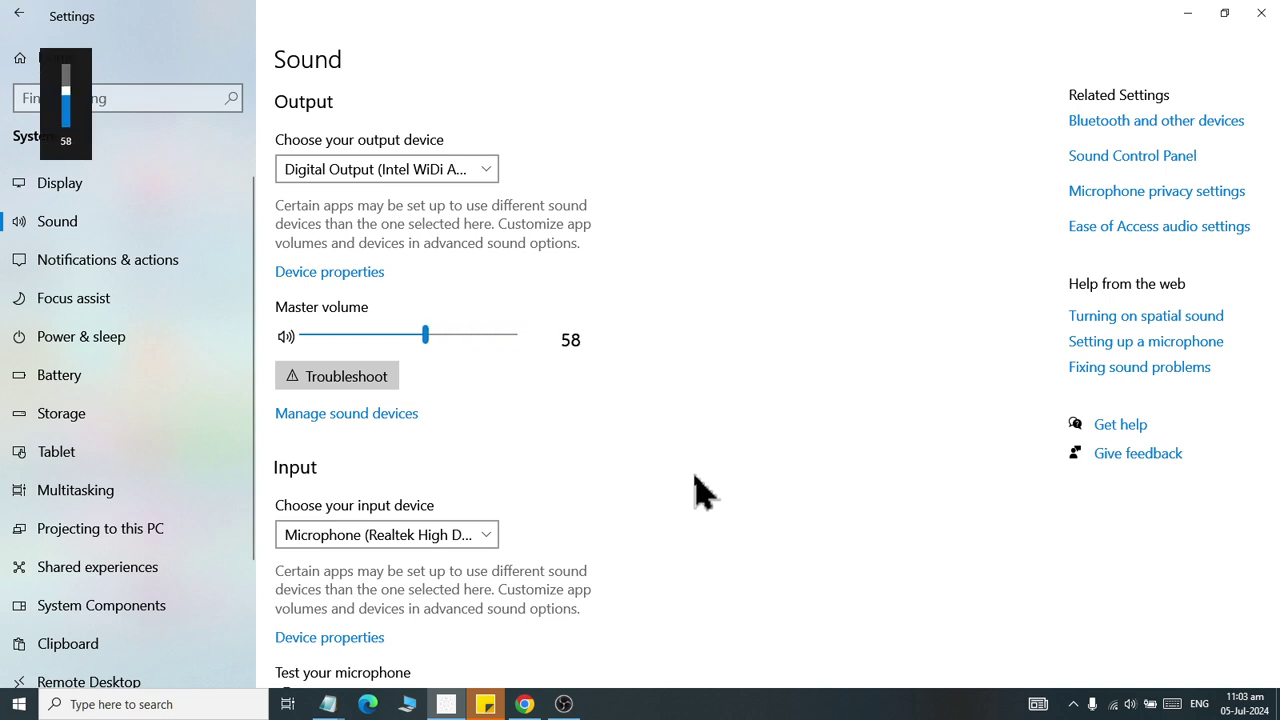
pyautogui.press('XF86AudioLowerVolume')
pyautogui.press('XF86AudioLowerVolume')
pyautogui.press('XF86AudioLowerVolume')
pyautogui.press('XF86AudioLowerVolume')
pyautogui.press('XF86AudioLowerVolume')
pyautogui.press('XF86AudioLowerVolume')
pyautogui.press('XF86AudioRaiseVolume')
pyautogui.press('XF86AudioRaiseVolume')
pyautogui.press('XF86AudioRaiseVolume')
pyautogui.press('XF86AudioRaiseVolume')
pyautogui.press('XF86AudioRaiseVolume')
pyautogui.press('XF86AudioRaiseVolume')
pyautogui.press('XF86AudioRaiseVolume')
pyautogui.press('XF86AudioRaiseVolume')
pyautogui.press('XF86AudioRaiseVolume')
pyautogui.press('XF86AudioRaiseVolume')
pyautogui.press('XF86AudioRaiseVolume')
pyautogui.press('XF86AudioRaiseVolume')
pyautogui.press('XF86AudioRaiseVolume')
pyautogui.press('XF86AudioRaiseVolume')
pyautogui.press('XF86AudioRaiseVolume')
pyautogui.press('XF86AudioRaiseVolume')
pyautogui.press('XF86AudioRaiseVolume')
pyautogui.press('XF86AudioRaiseVolume')
pyautogui.press('XF86AudioRaiseVolume')
pyautogui.press('XF86AudioRaiseVolume')
pyautogui.press('XF86AudioRaiseVolume')
pyautogui.press('XF86AudioRaiseVolume')
pyautogui.press('XF86AudioRaiseVolume')
pyautogui.press('XF86AudioRaiseVolume')
pyautogui.press('XF86AudioRaiseVolume')
pyautogui.press('XF86AudioRaiseVolume')
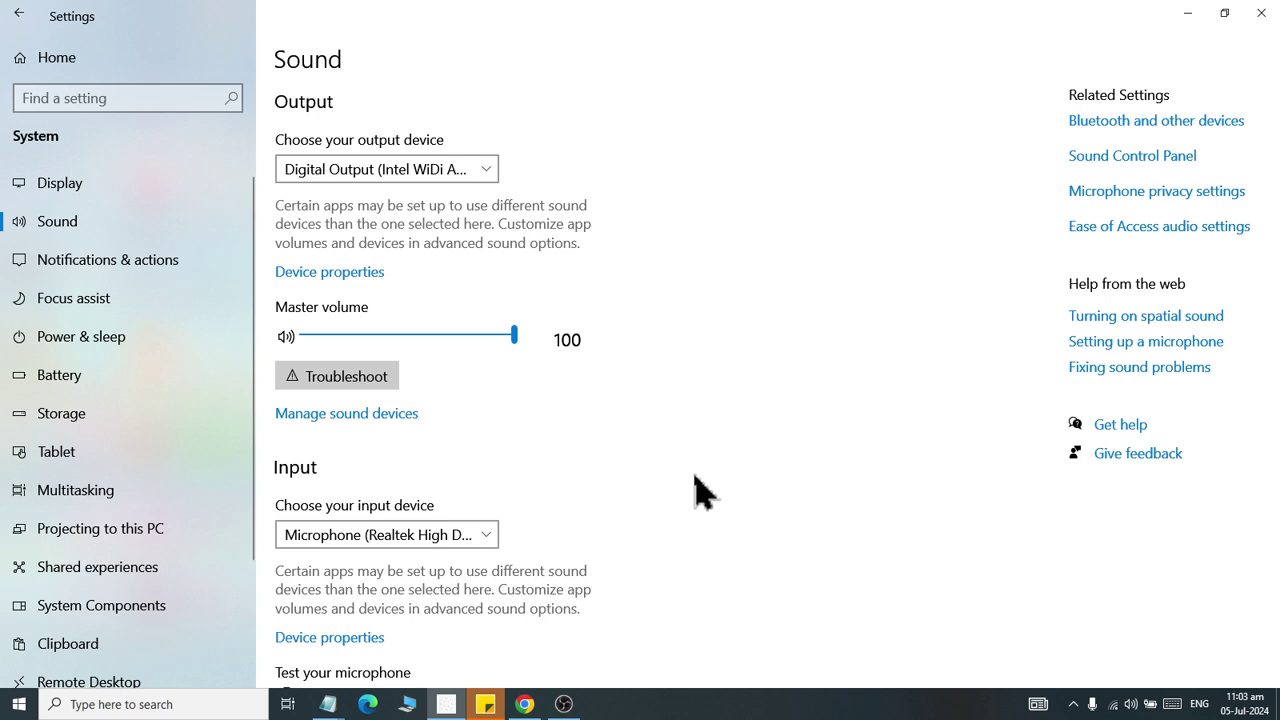
# Review the microphone input and advanced sound options, and move on to the notification settings.
pyautogui.scroll(-3, 494, 403)
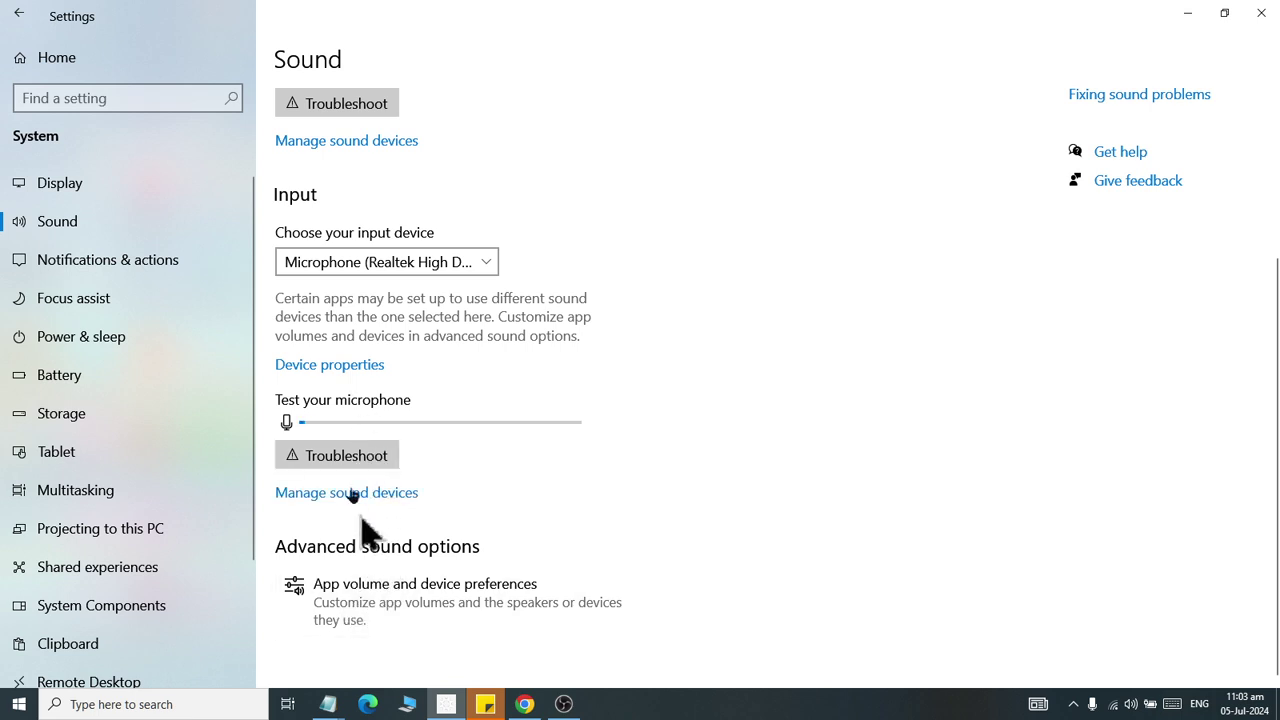
pyautogui.click(160, 272)
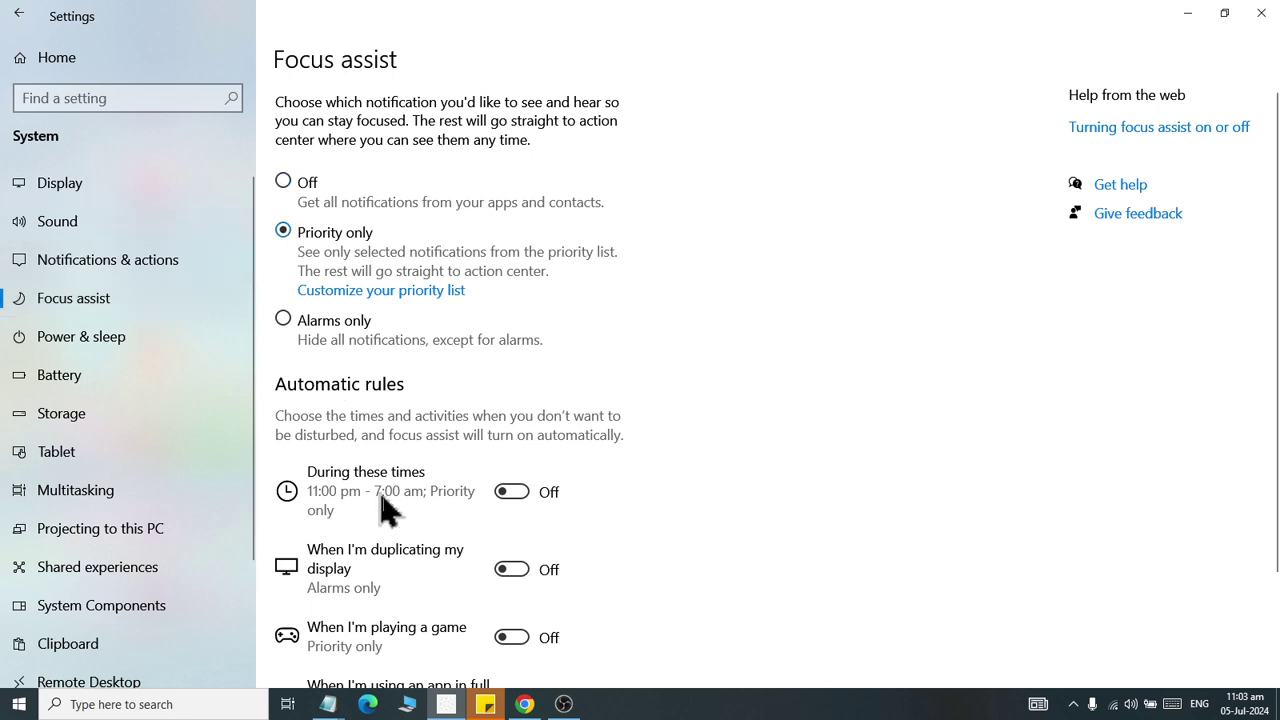
# Turn on the Focus assist automatic rules for set times, duplicating the display, playing a game and using a full-screen app.
pyautogui.scroll(-3, 450, 505)
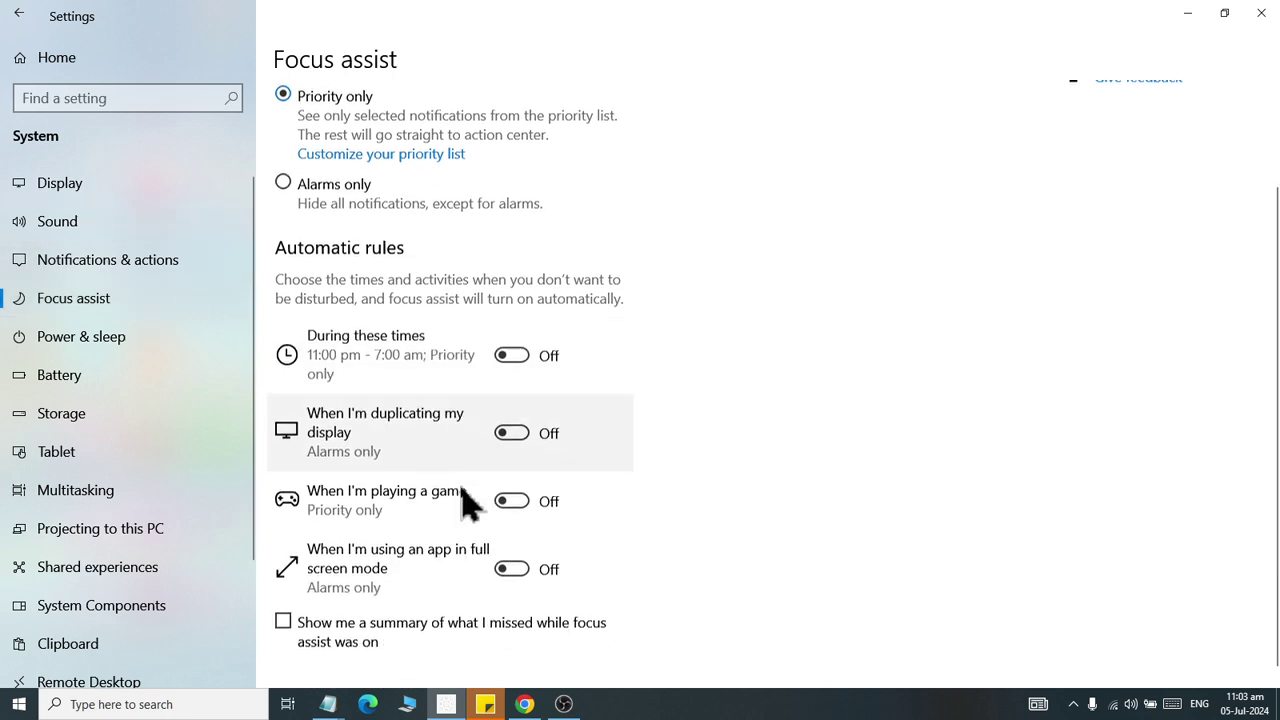
pyautogui.click(522, 345)
pyautogui.click(522, 440)
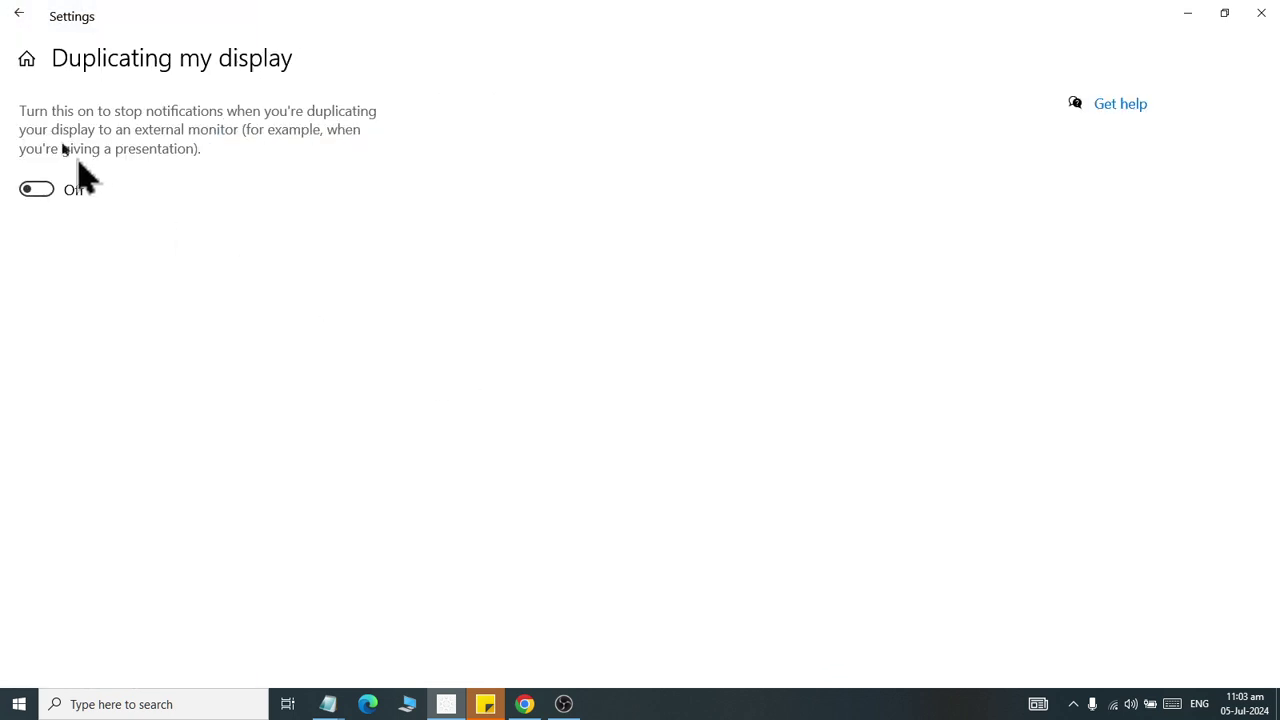
pyautogui.click(19, 13)
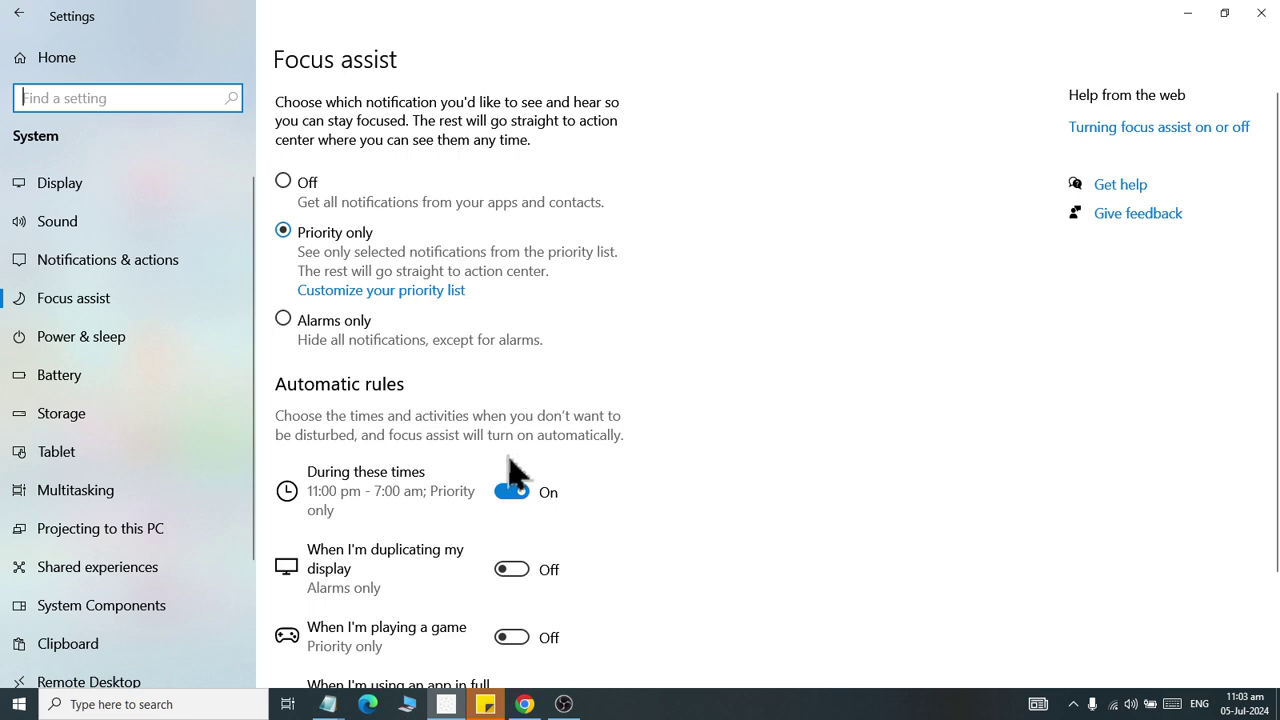
pyautogui.click(520, 569)
pyautogui.click(522, 638)
pyautogui.scroll(-1, 527, 595)
pyautogui.scroll(-1, 527, 590)
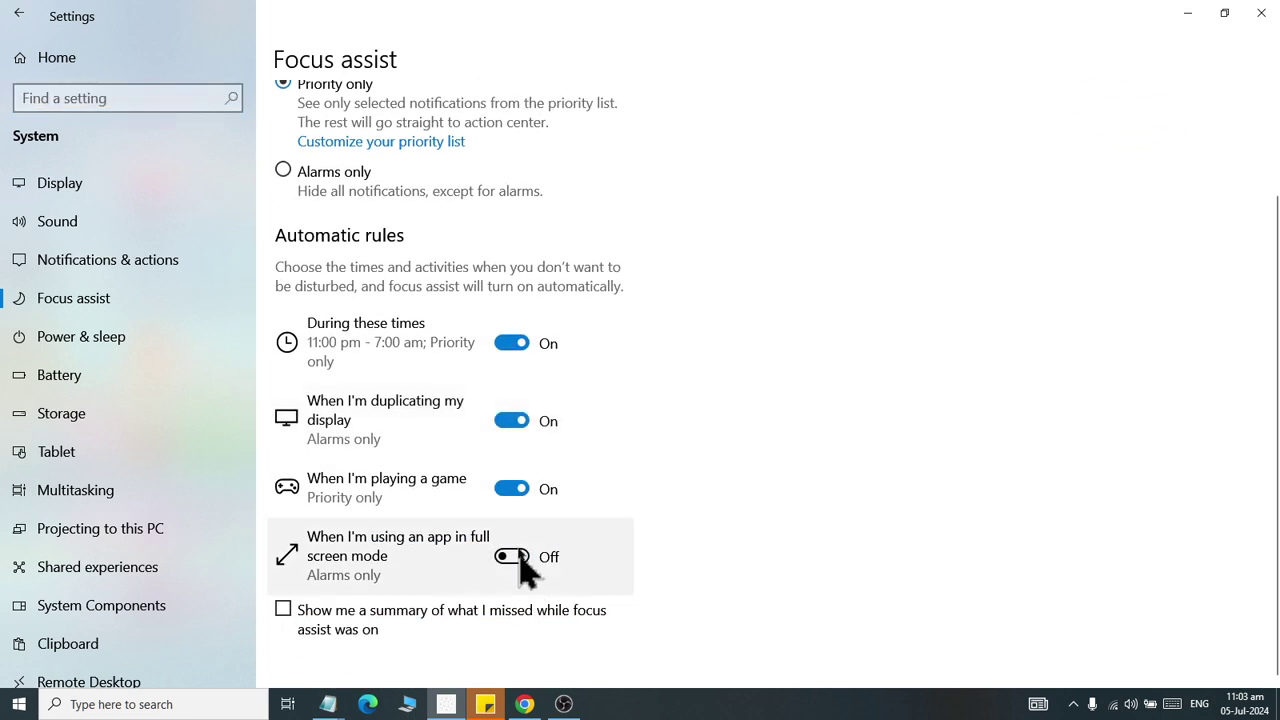
pyautogui.click(526, 558)
# Check the Notifications & actions page and return to the Focus assist page.
pyautogui.scroll(2, 505, 345)
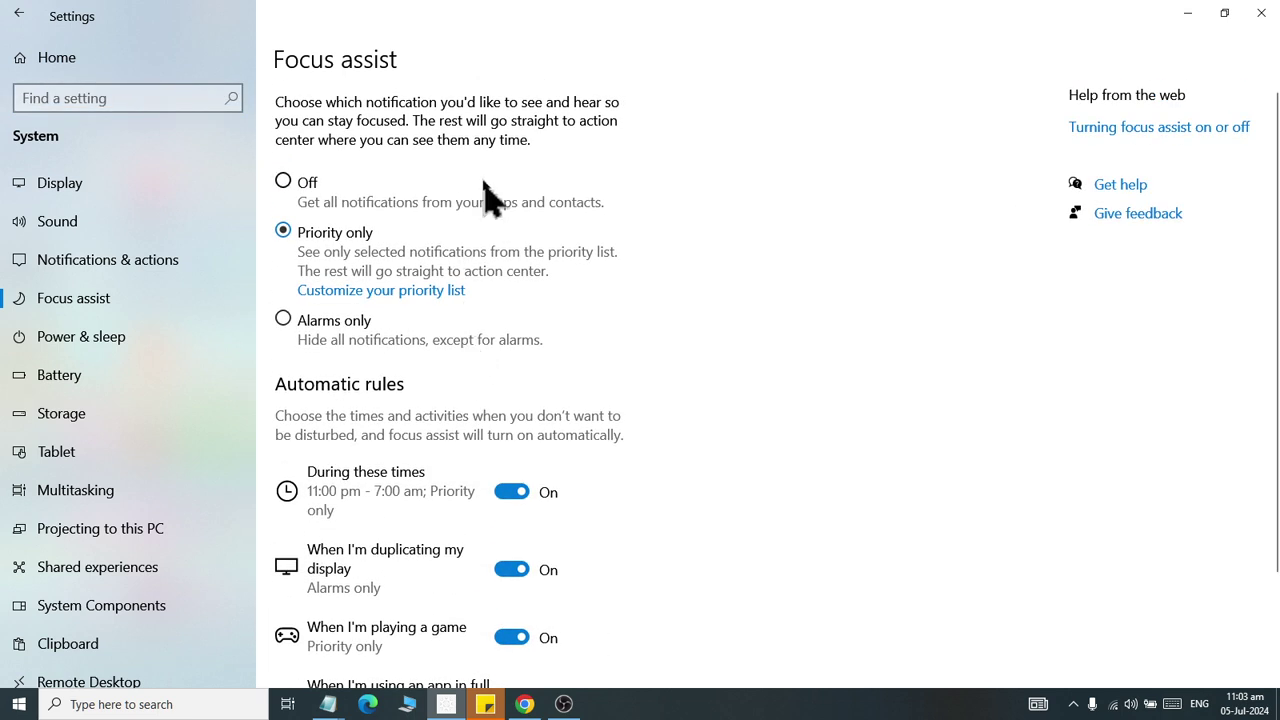
pyautogui.click(134, 268)
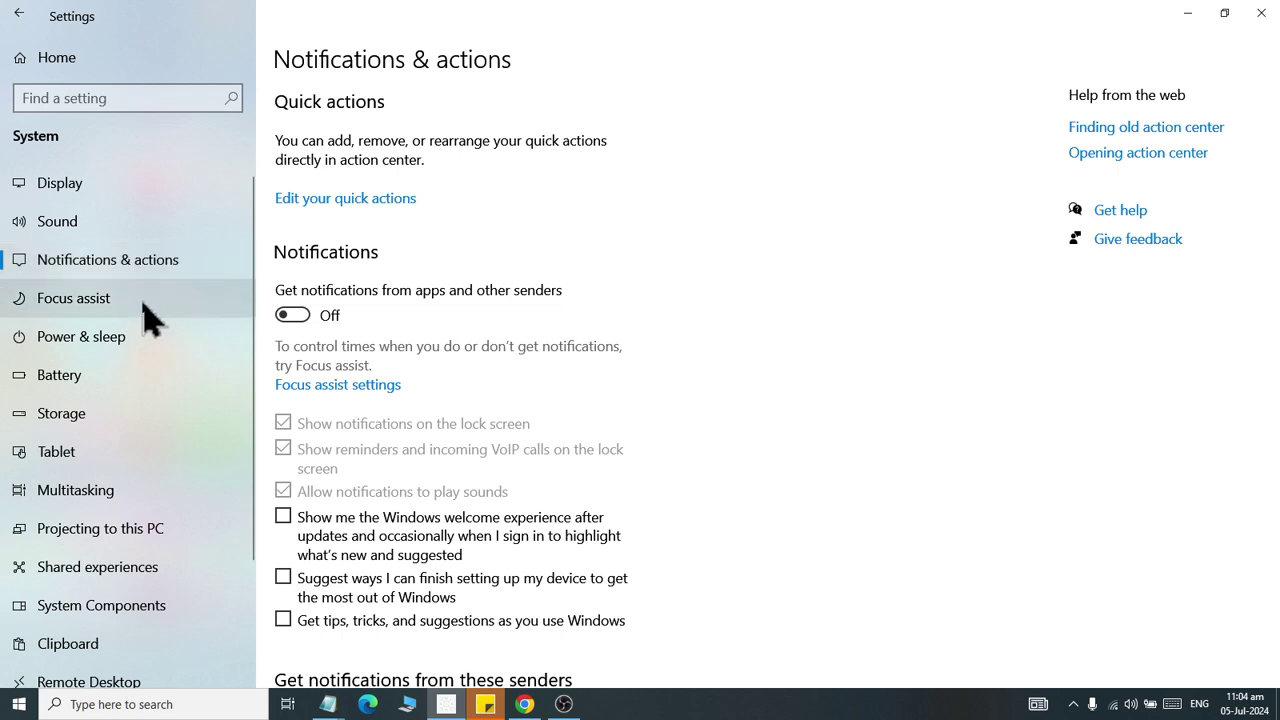
pyautogui.click(145, 302)
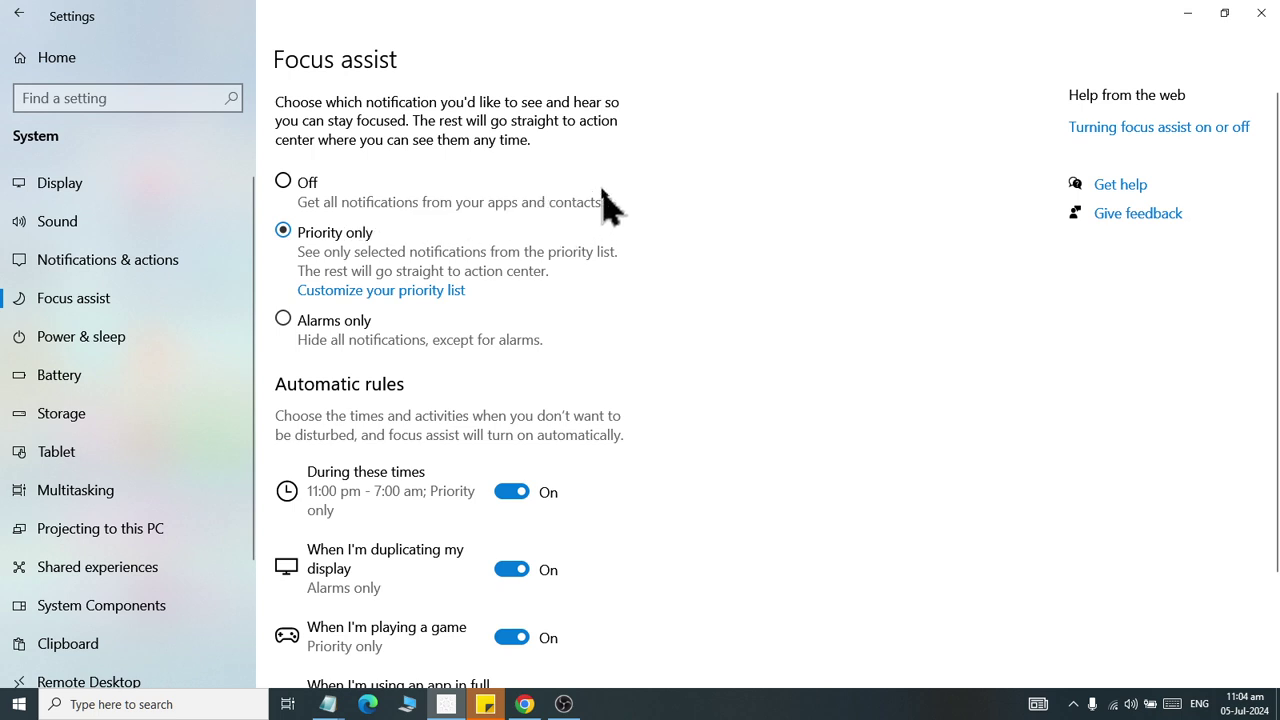
# Try the Off mode of Focus assist, set it back to Priority only and review its priority list.
pyautogui.click(295, 186)
pyautogui.click(285, 234)
pyautogui.click(364, 291)
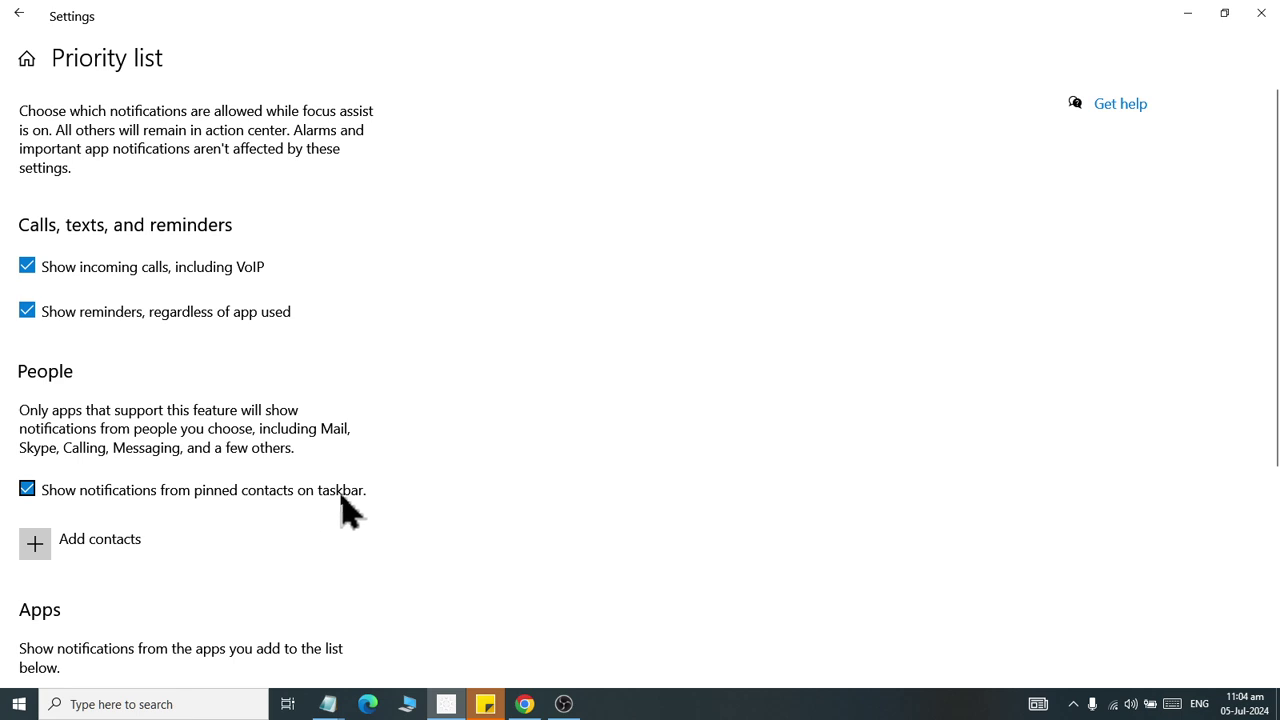
pyautogui.click(19, 14)
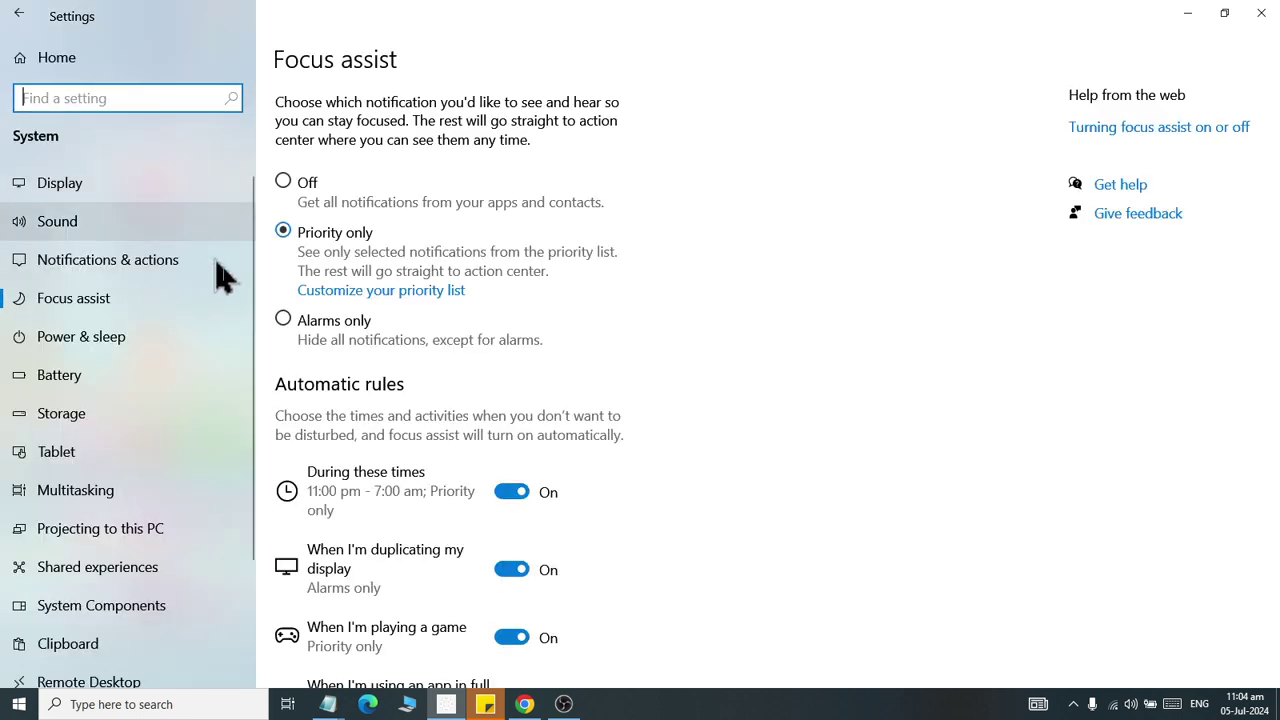
# Switch Focus assist from Alarms only to Off and turn off all automatic rules: set times, duplicating display, playing a game and full-screen app.
pyautogui.click(288, 325)
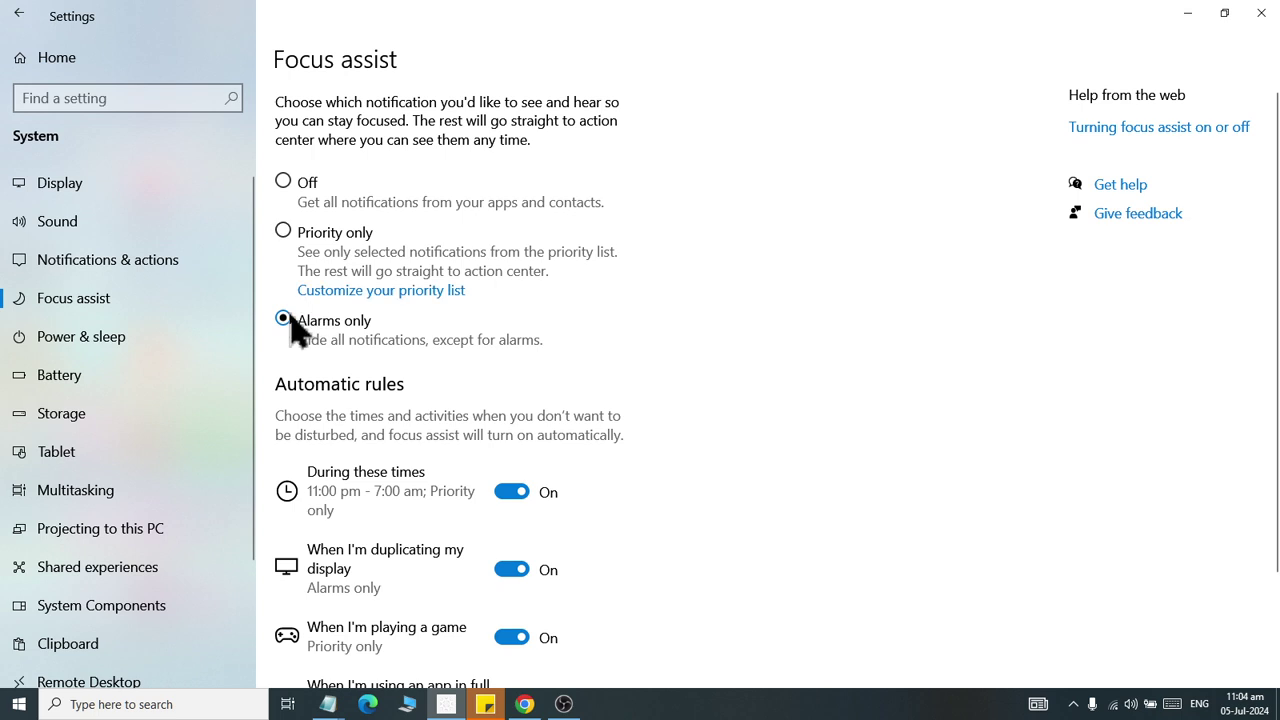
pyautogui.click(285, 181)
pyautogui.scroll(-3, 308, 450)
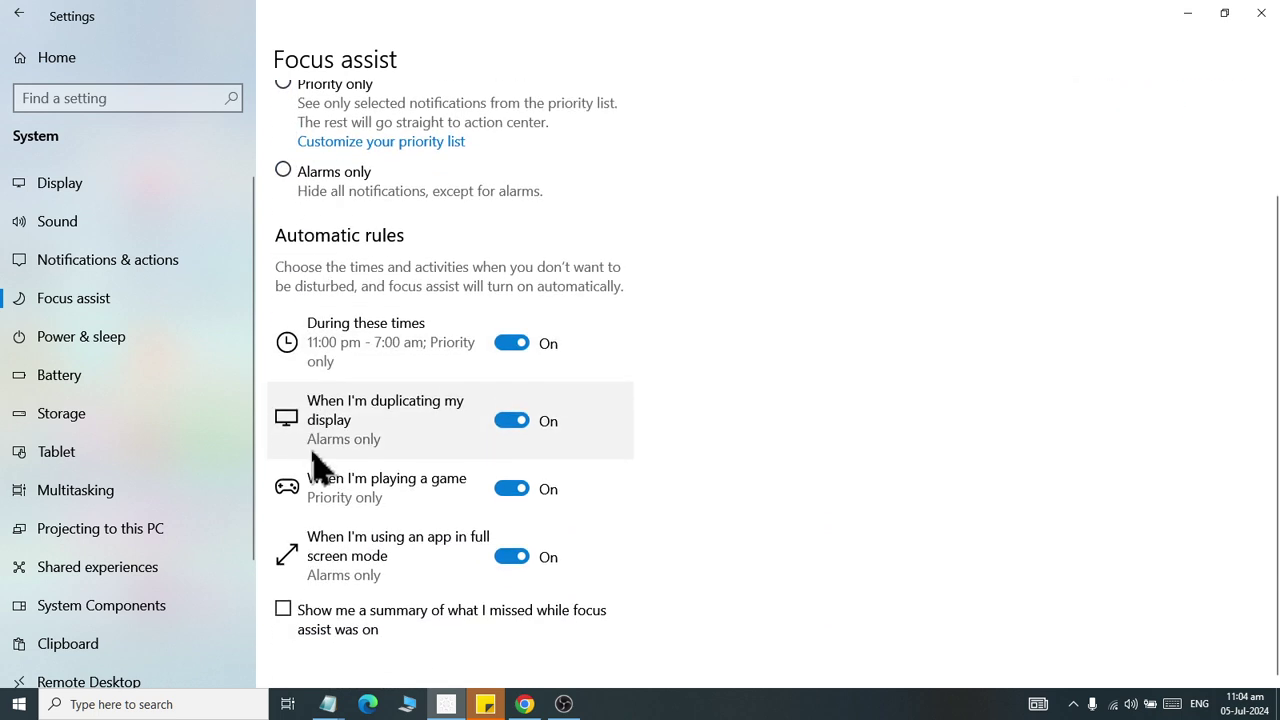
pyautogui.click(515, 345)
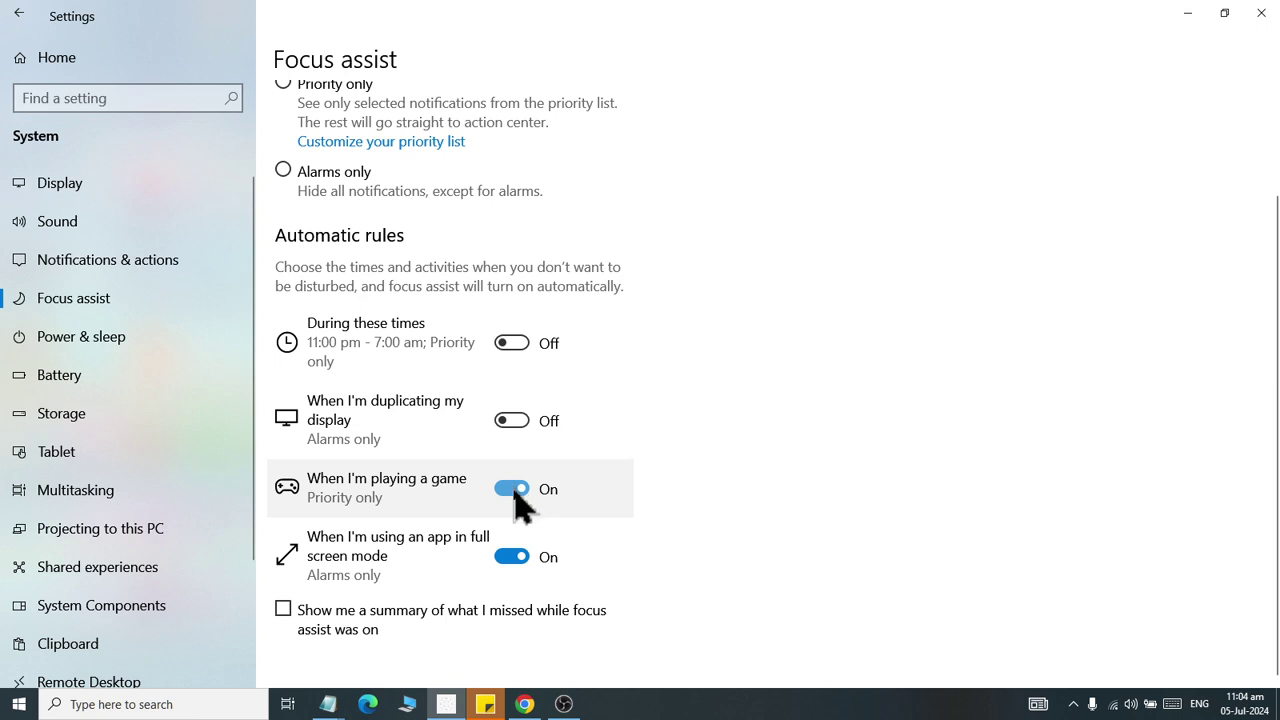
pyautogui.click(515, 495)
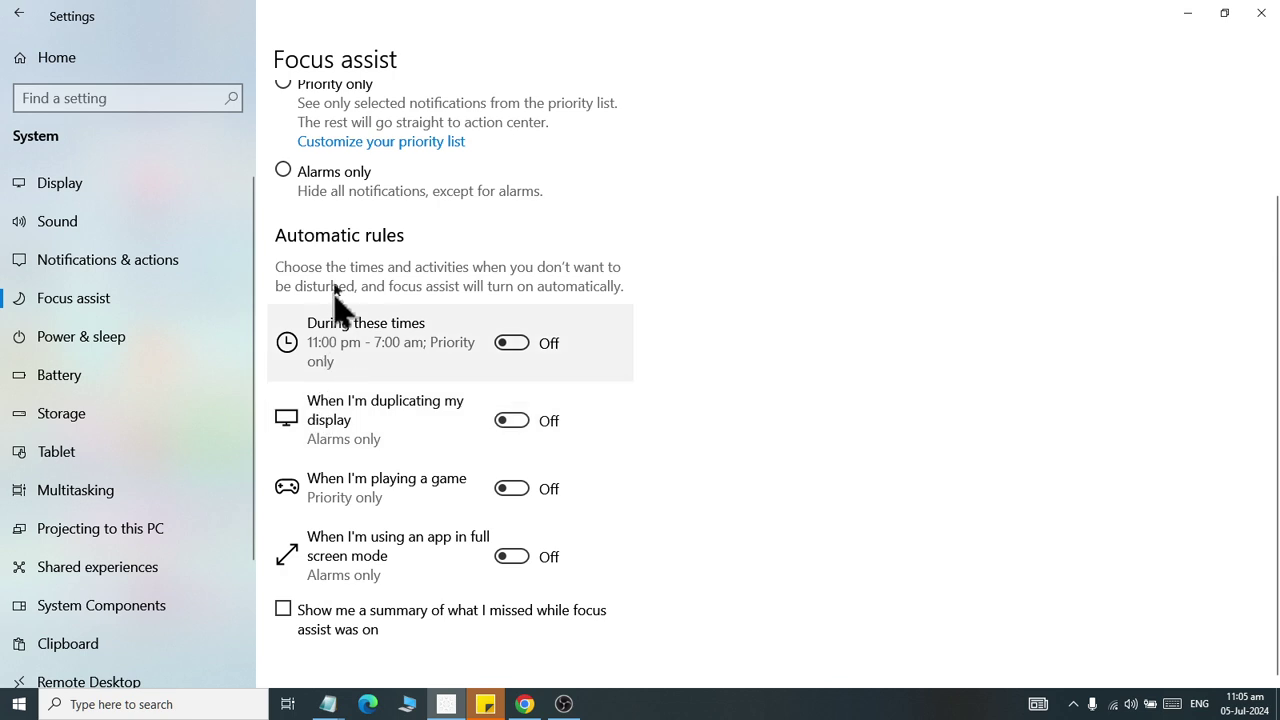
pyautogui.scroll(3, 340, 240)
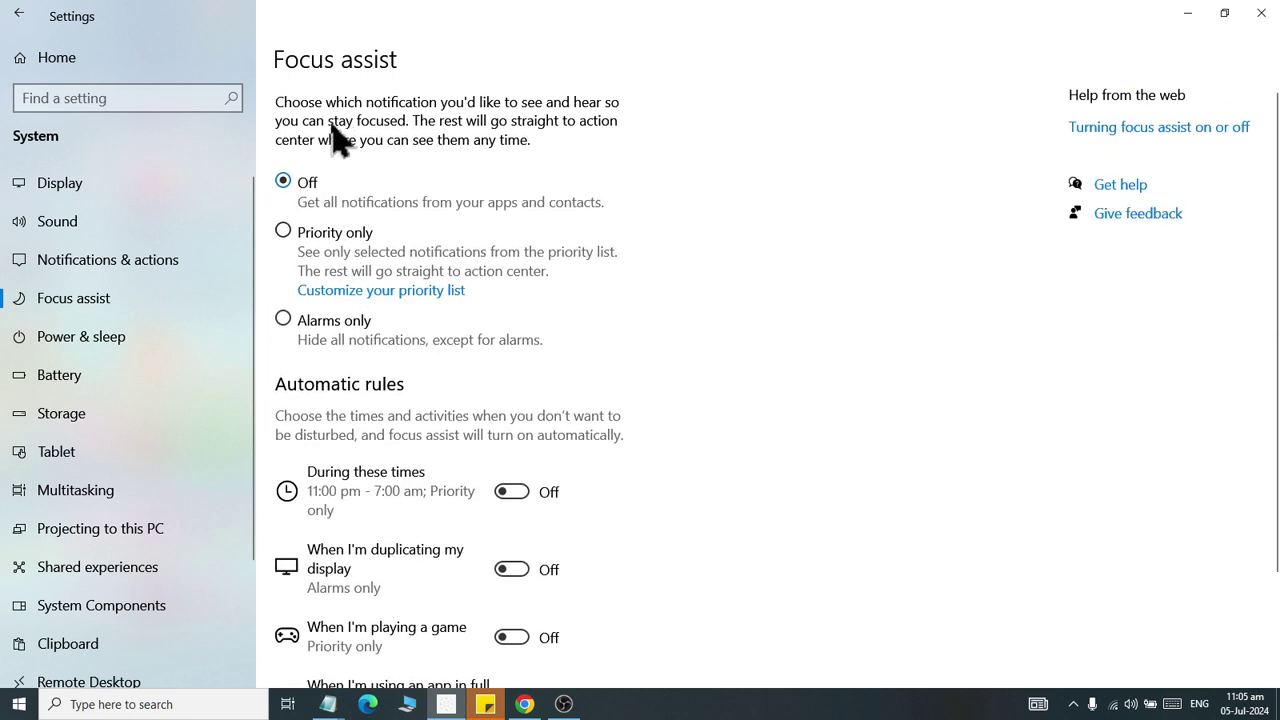
pyautogui.scroll(-2, 340, 235)
pyautogui.scroll(3, 380, 571)
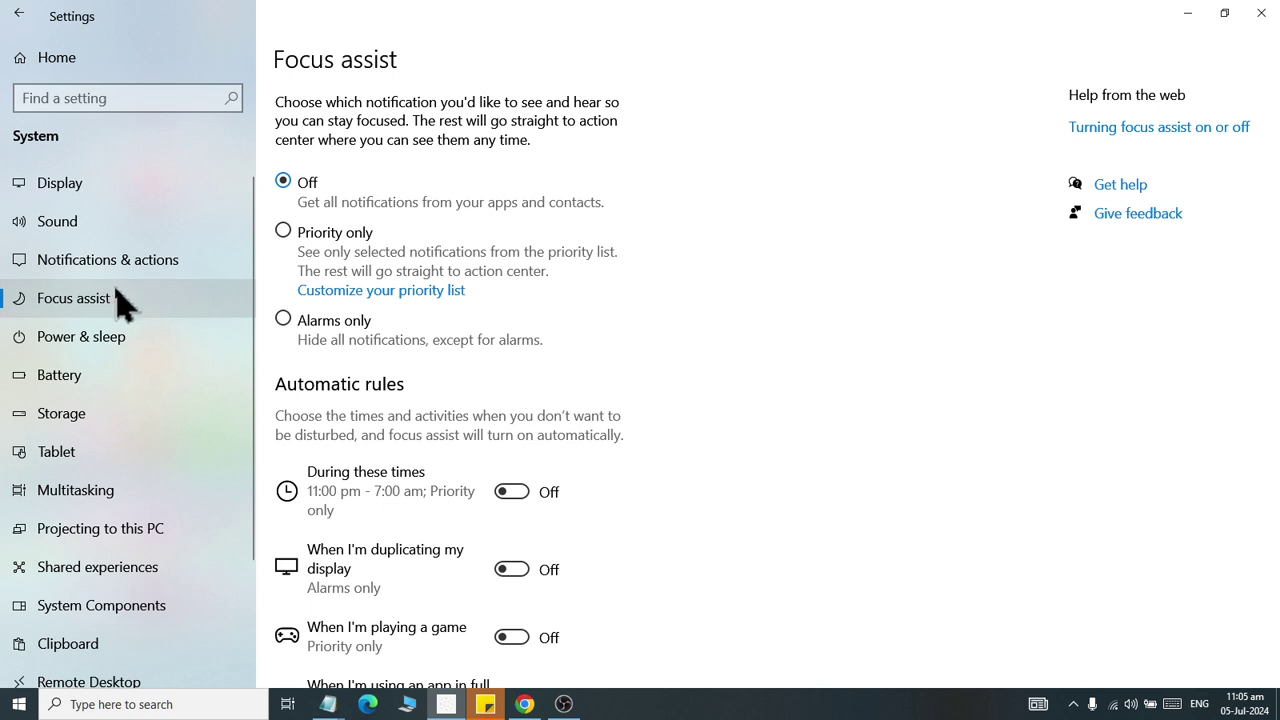
# Look over the Display settings page and open the Sound page.
pyautogui.click(118, 193)
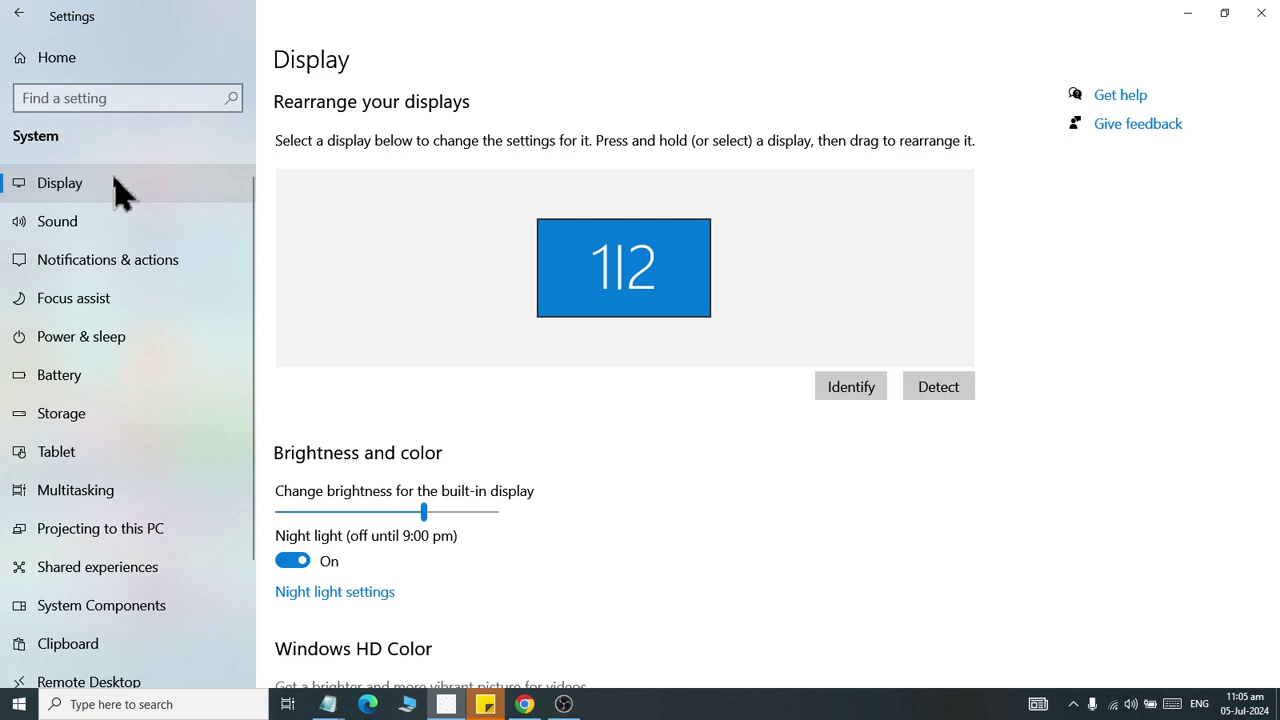
pyautogui.scroll(-6, 566, 251)
pyautogui.scroll(6, 566, 251)
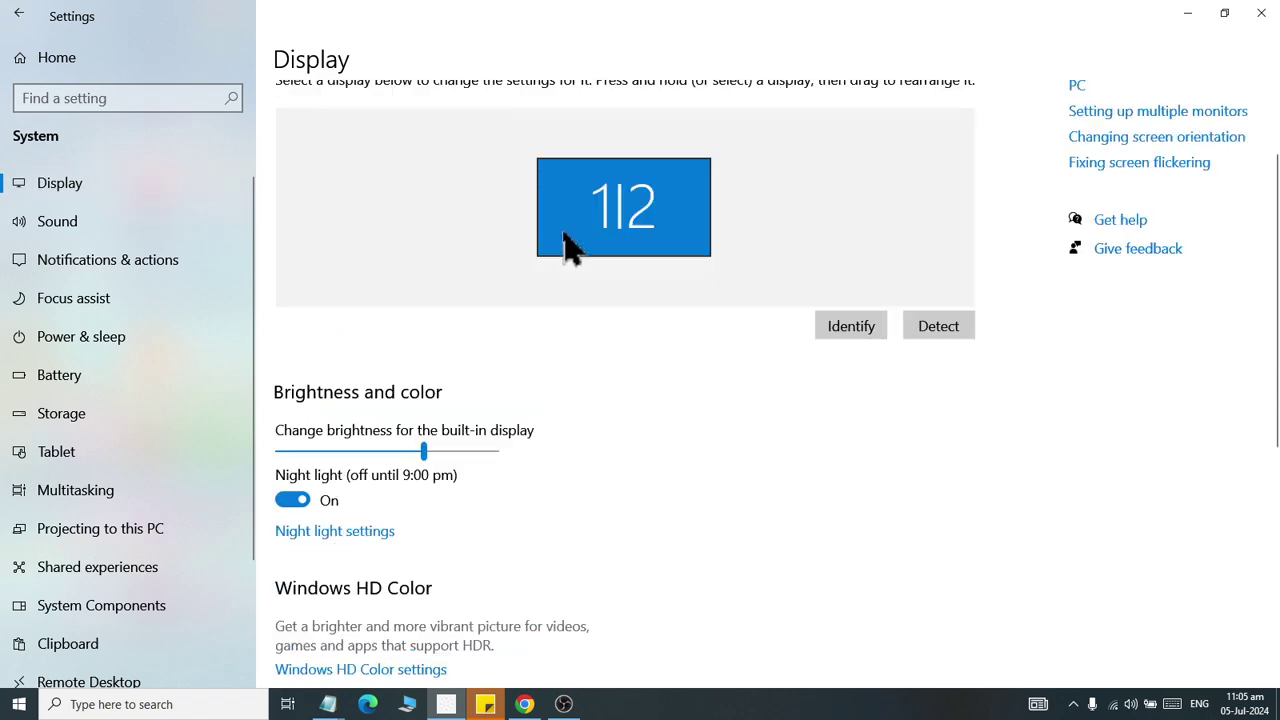
pyautogui.click(163, 229)
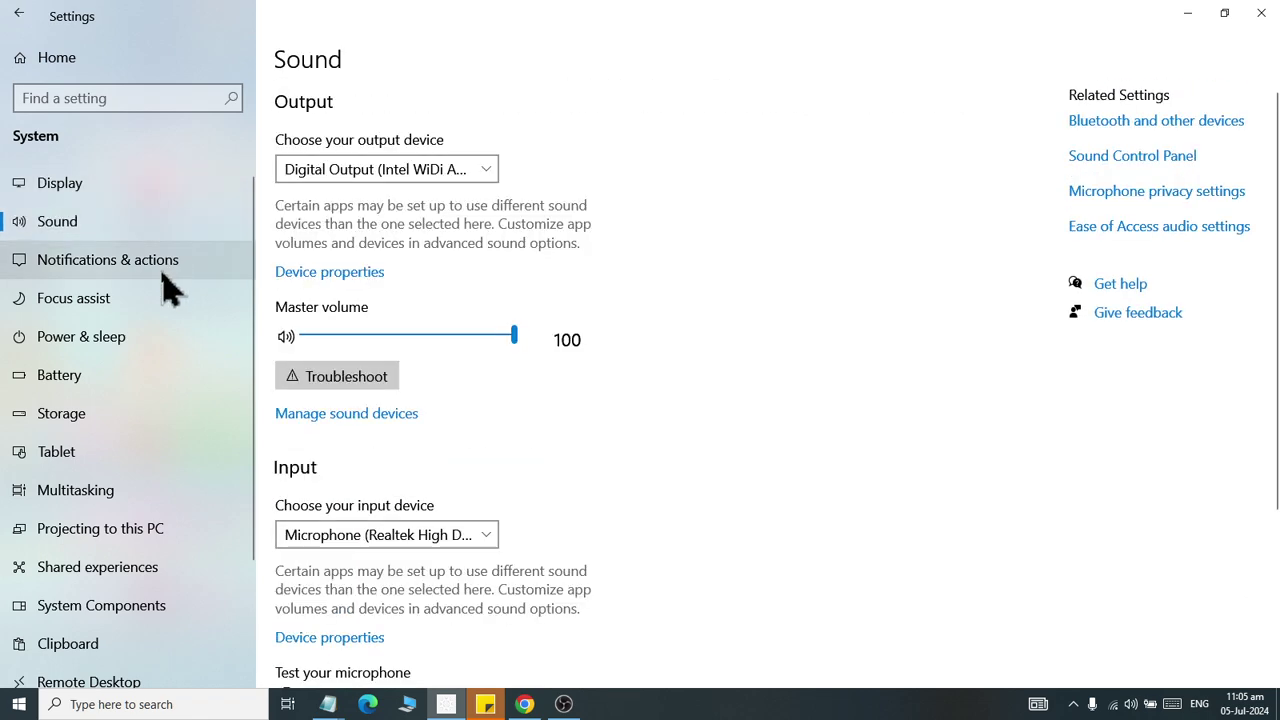
# Review the Notifications & actions page down to its sender list, and look over the Focus assist modes and automatic rules again.
pyautogui.click(163, 272)
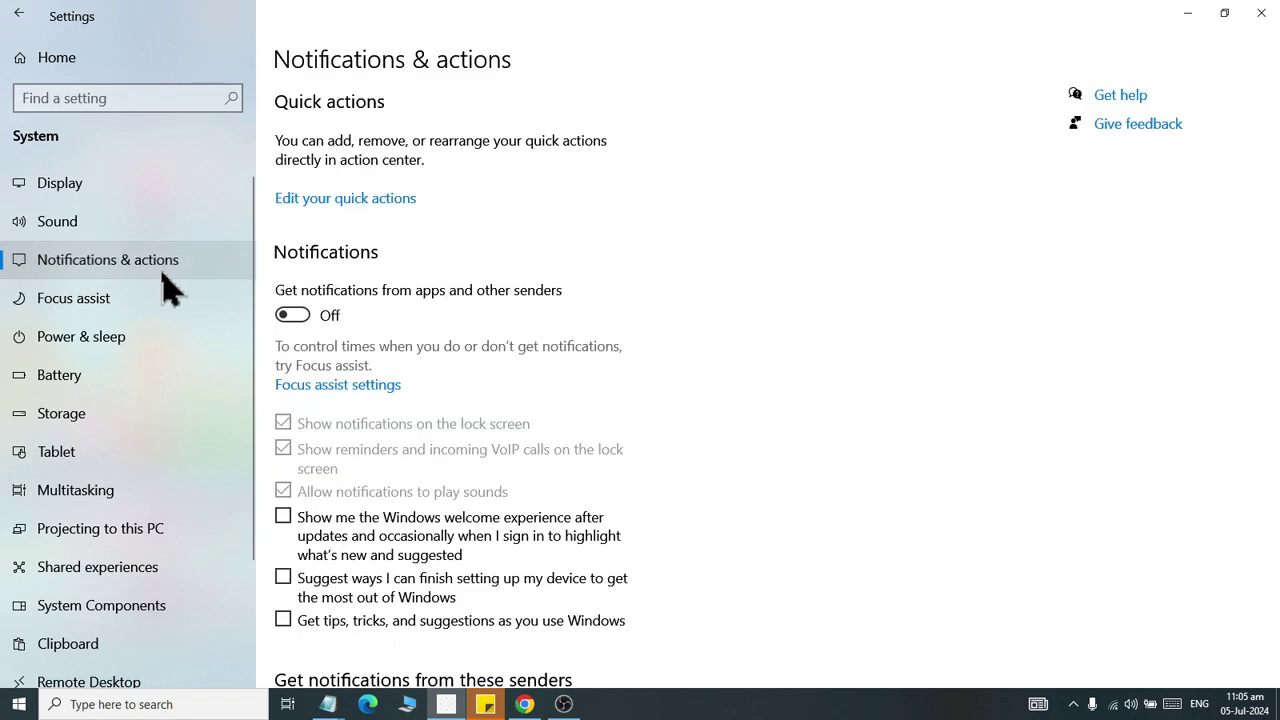
pyautogui.scroll(-10, 386, 300)
pyautogui.scroll(5, 388, 298)
pyautogui.scroll(3, 388, 298)
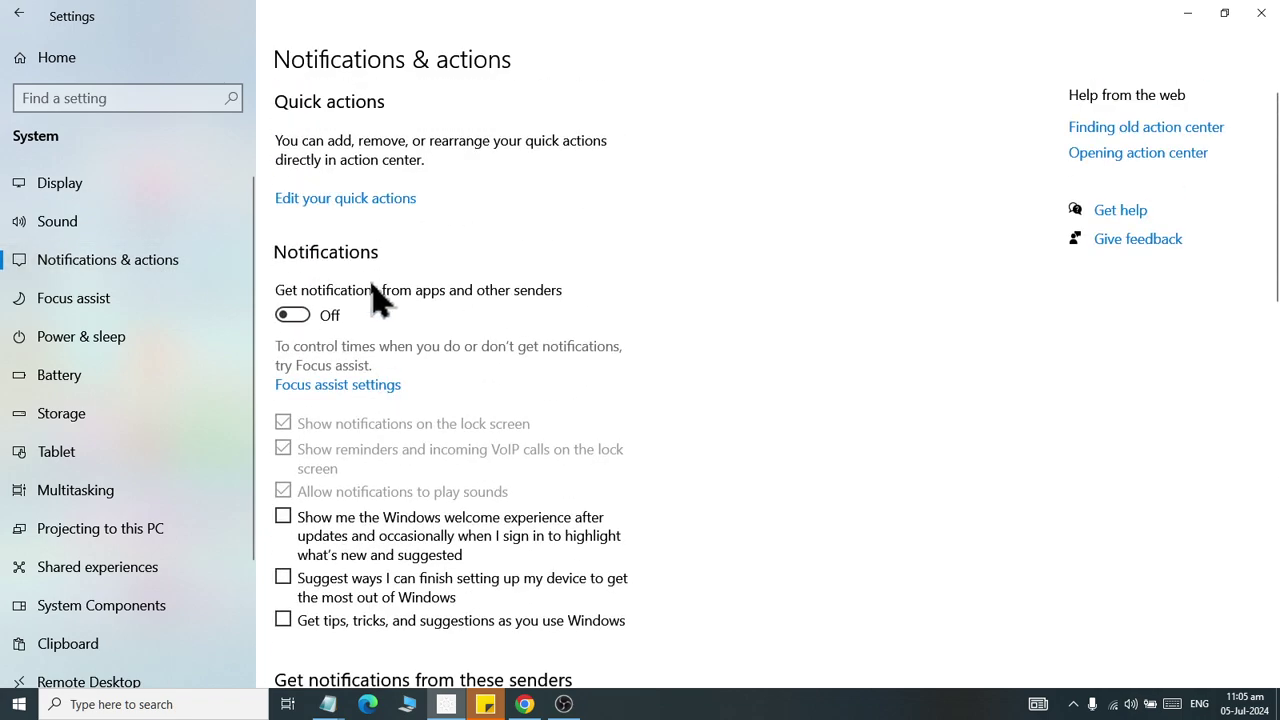
pyautogui.scroll(-10, 370, 298)
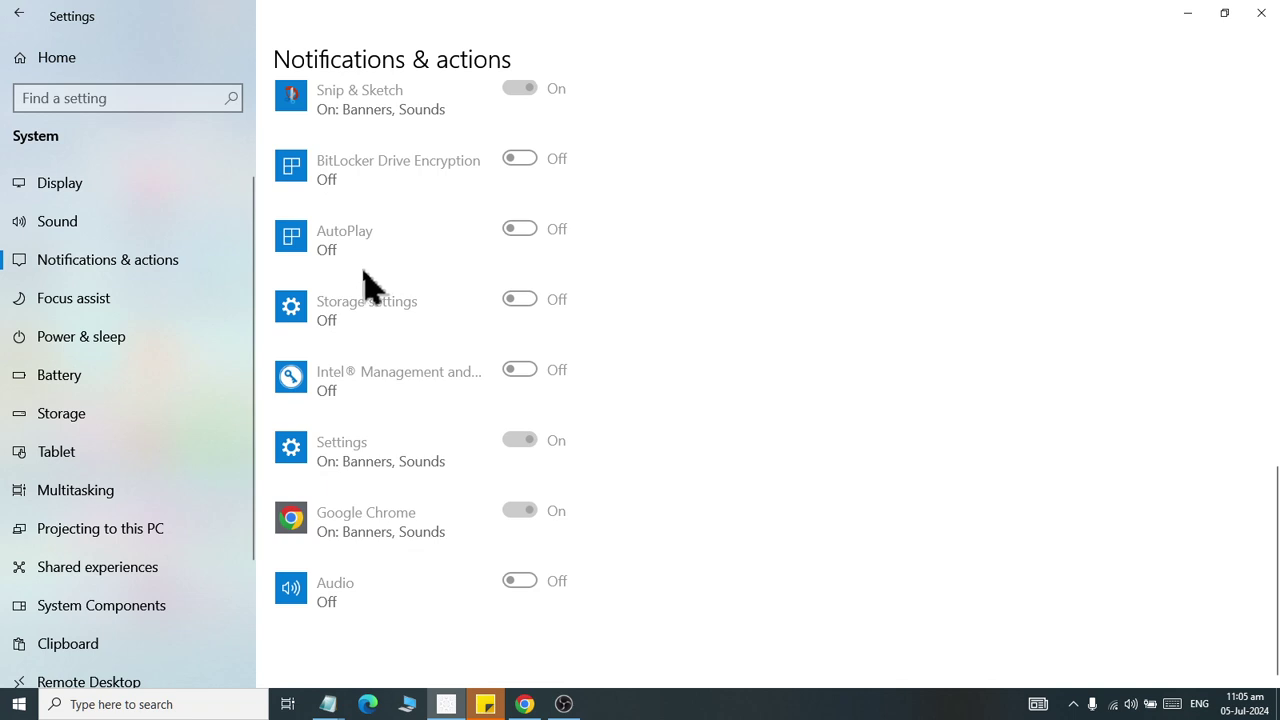
pyautogui.click(104, 310)
pyautogui.scroll(-2, 368, 230)
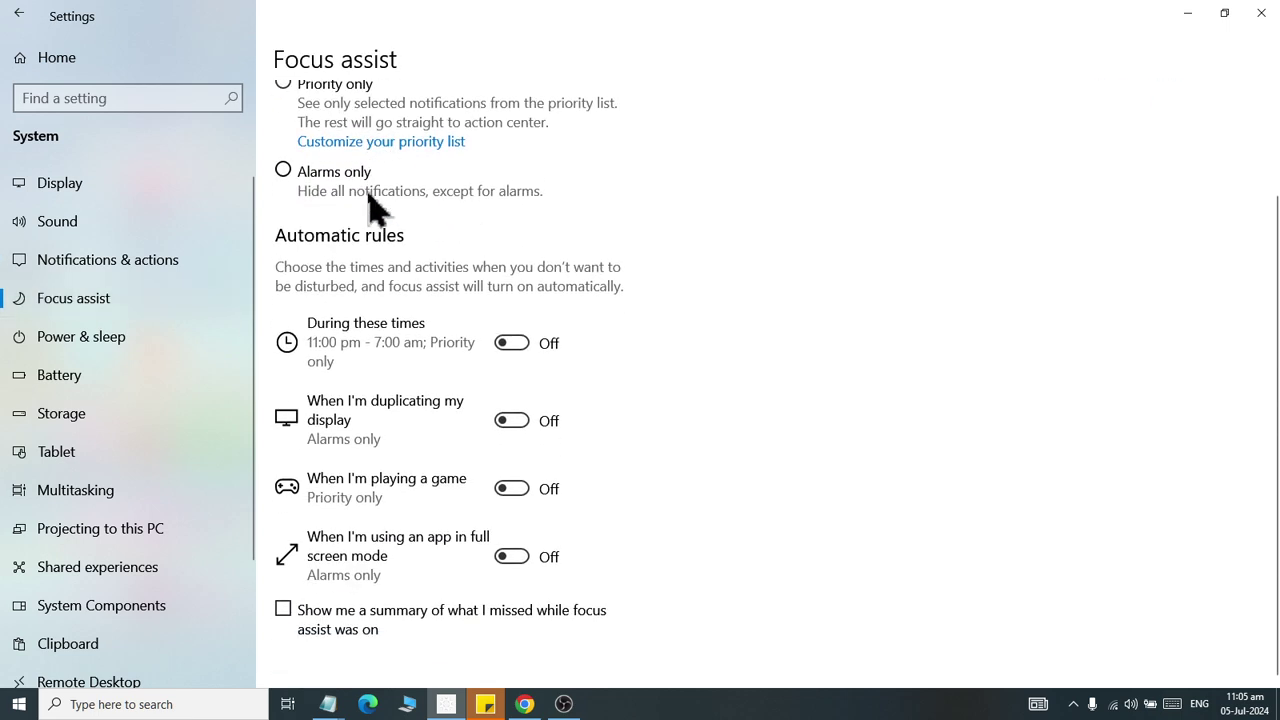
pyautogui.scroll(2, 362, 185)
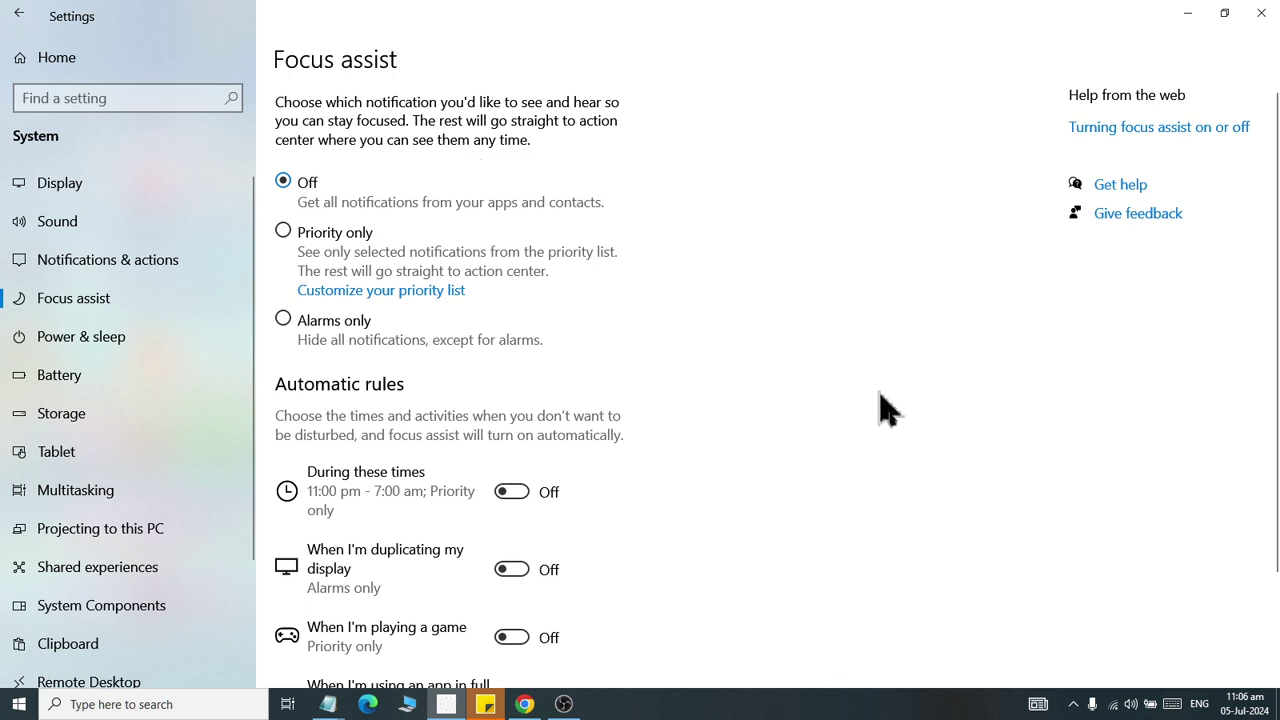
# Check the plugged-in power mode in the taskbar's battery flyout and close it.
pyautogui.click(1152, 705)
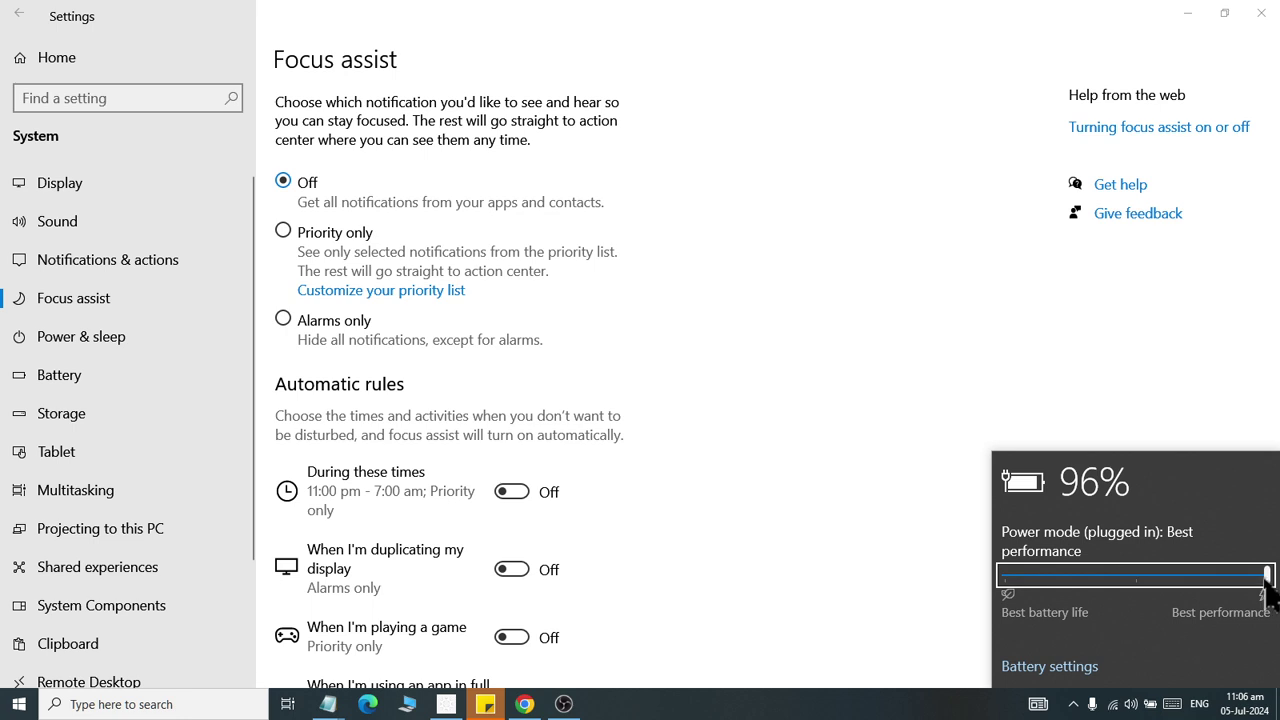
pyautogui.click(680, 160)
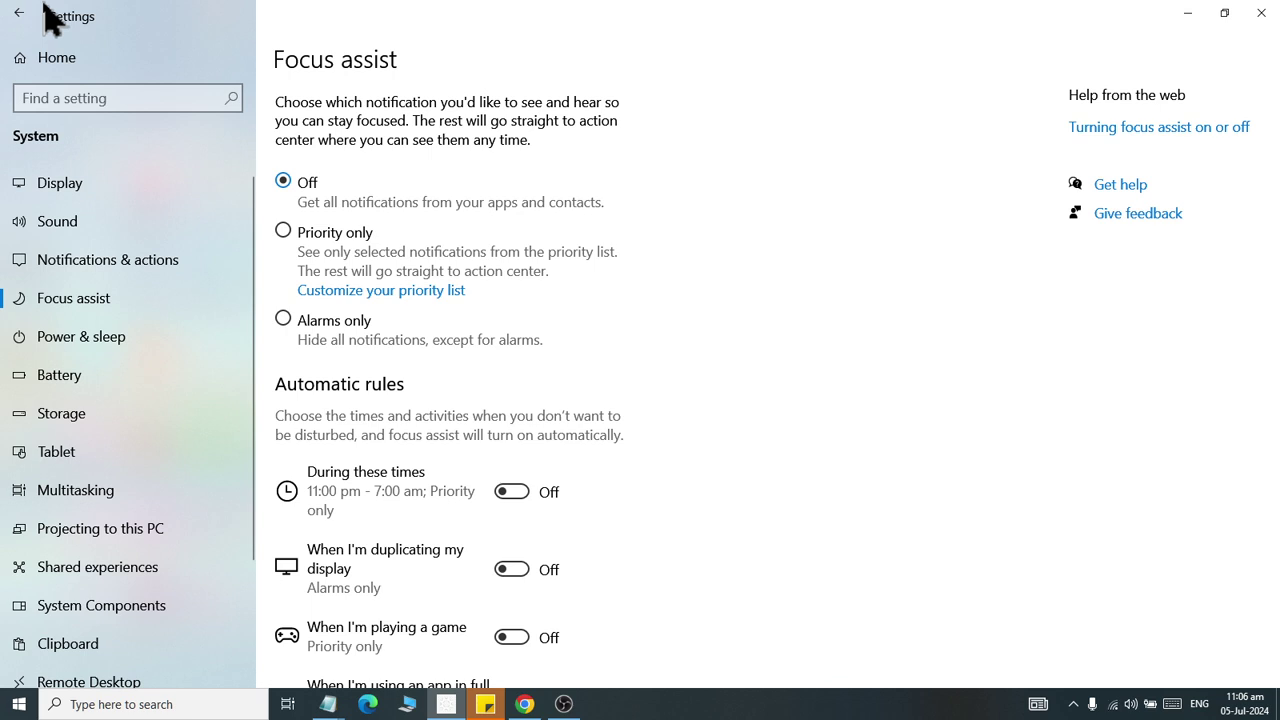
# Try lowering the screen brightness to its minimum and raise it back to about two thirds.
pyautogui.press('XF86MonBrightnessDown')
pyautogui.press('XF86MonBrightnessDown')
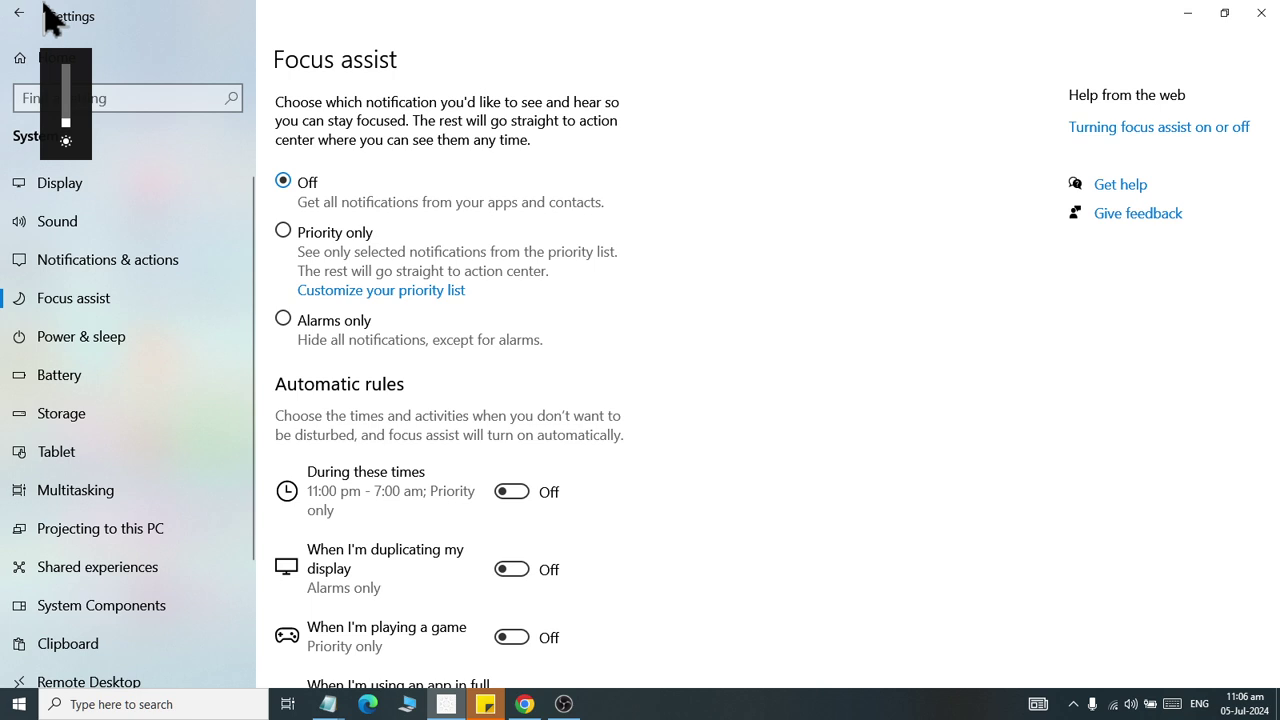
pyautogui.press('XF86MonBrightnessUp')
pyautogui.press('XF86MonBrightnessDown')
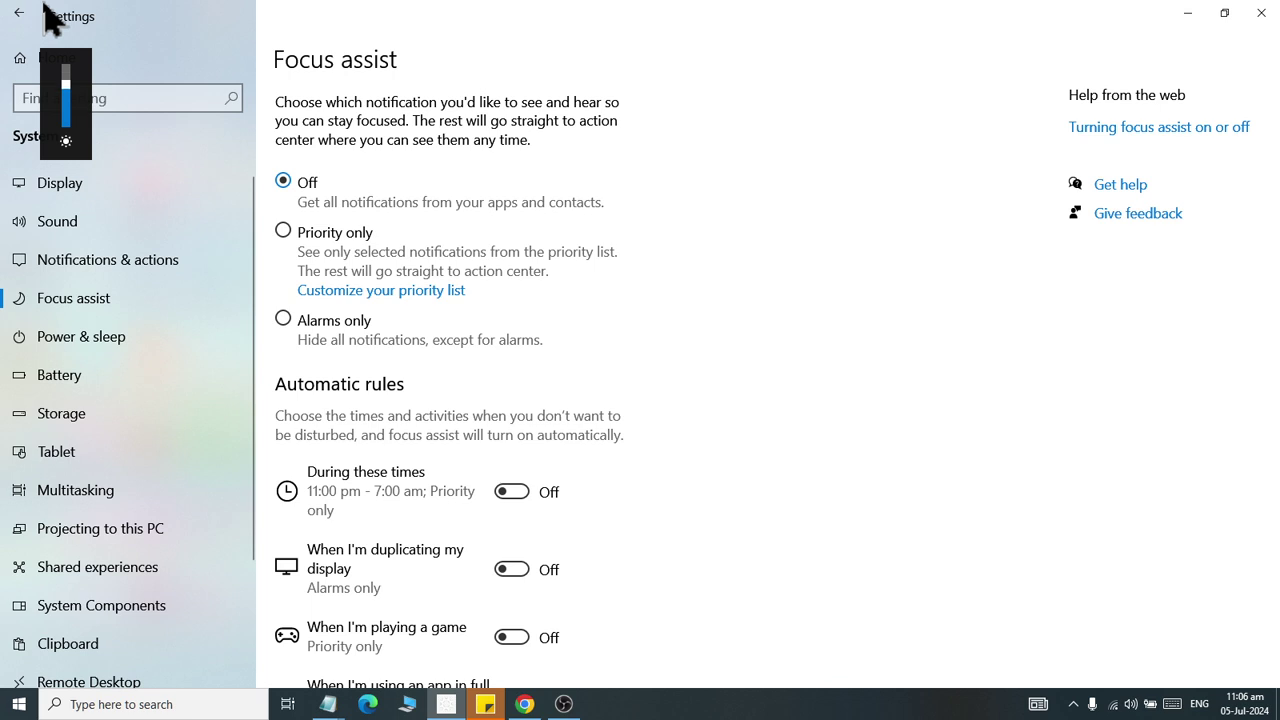